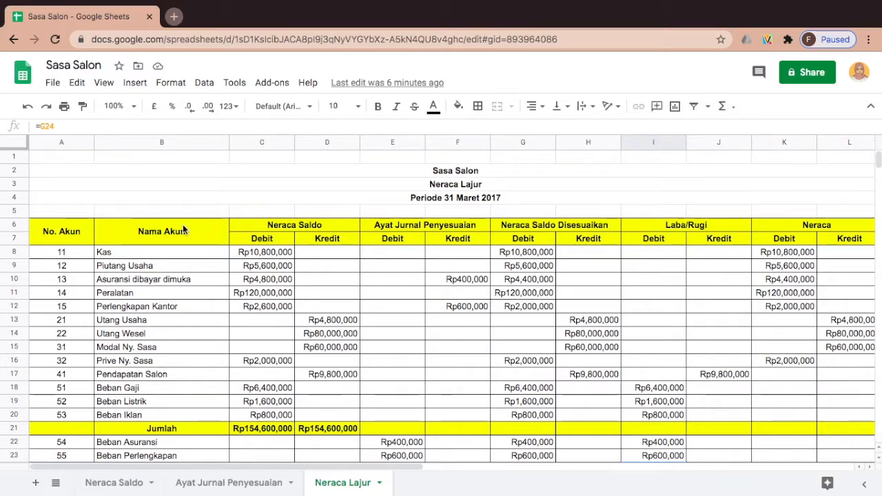
Add a new sheet to the spreadsheet and rename it Laporan Keuangan
left_click(34, 486)
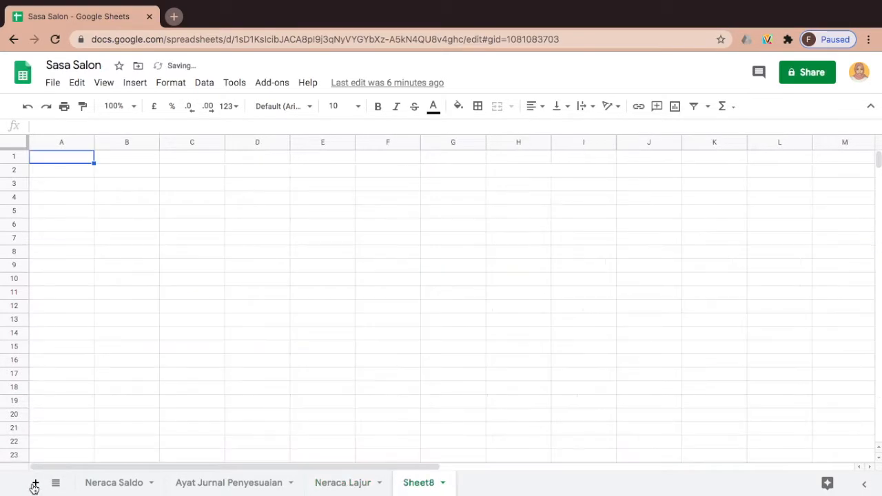
double_click(424, 483)
type("Lapoean")
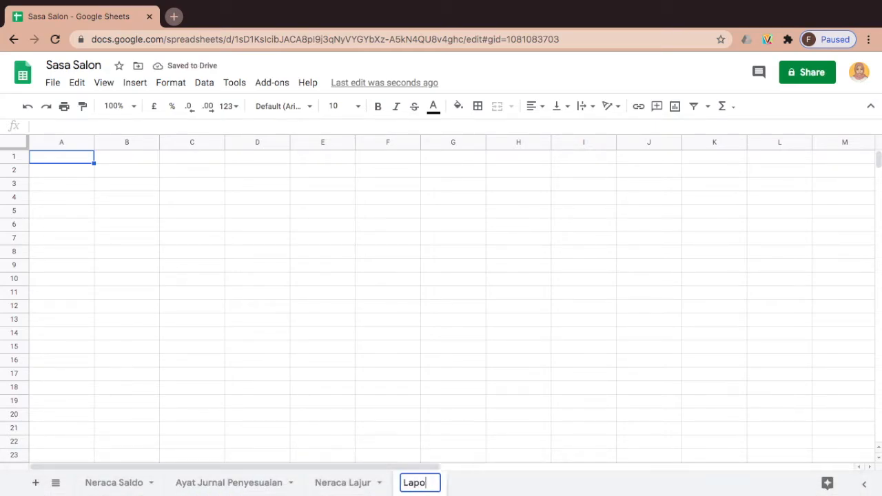
key("BackSpace")
key("BackSpace")
key("BackSpace")
type("r")
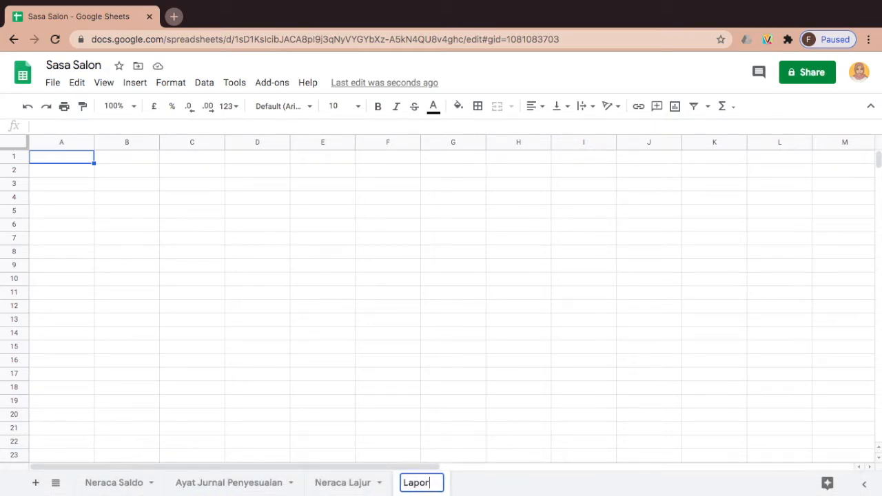
type("an Keuangan")
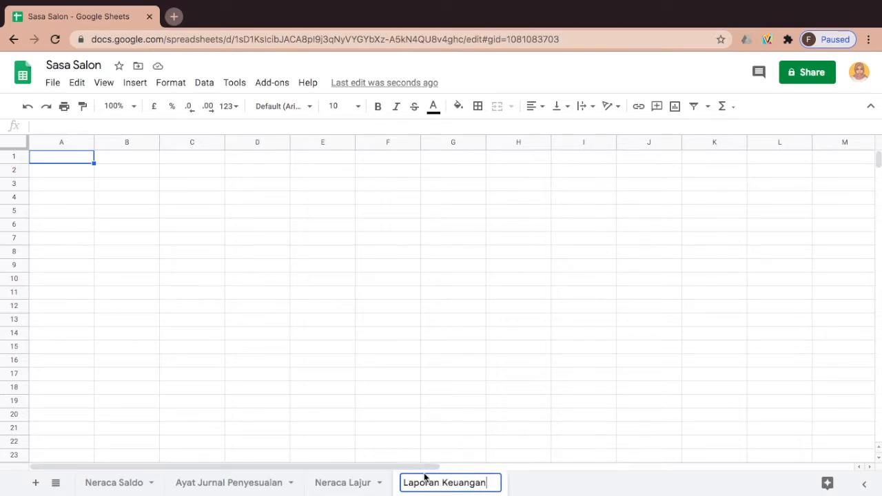
left_click(295, 329)
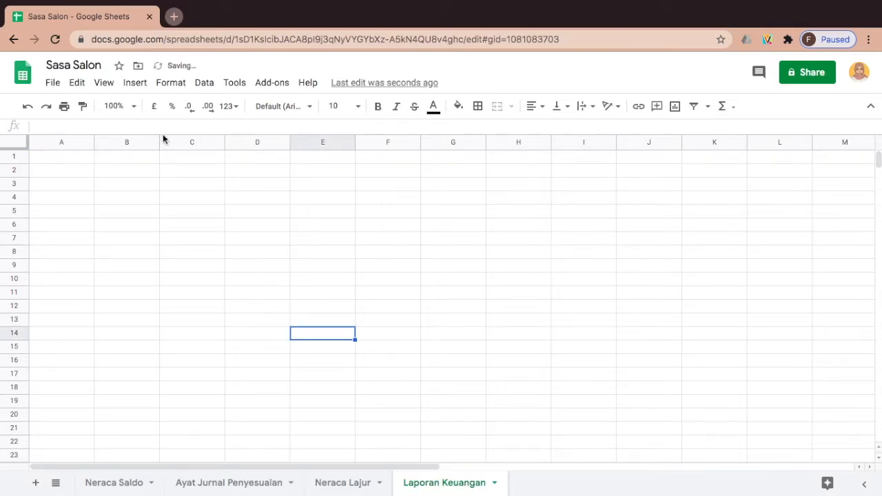
Enter the report heading in A2:A4 as Sasa Salon, Laporan Laba Rugi and Periode 31 Maret 2017
left_click(65, 160)
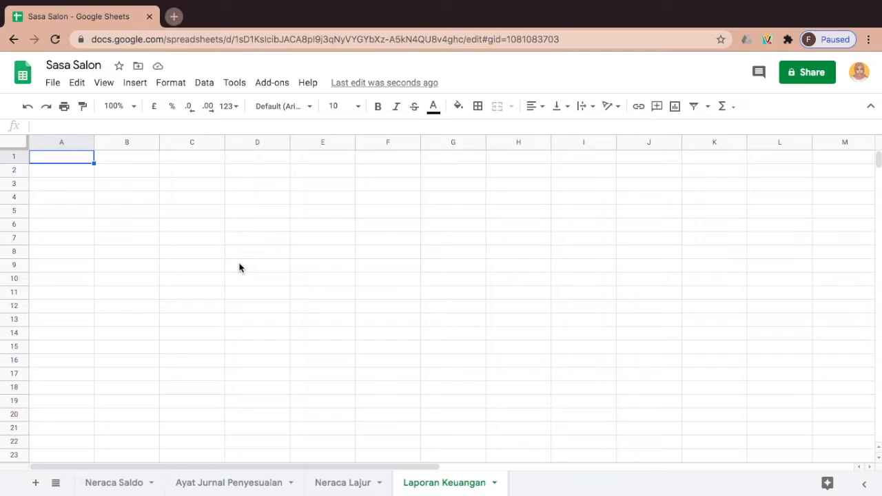
left_click(71, 172)
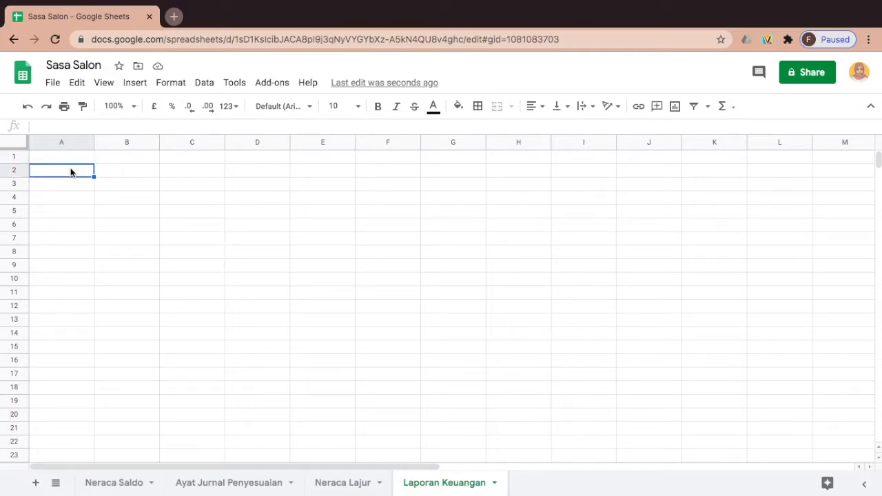
type("Sasa Salon")
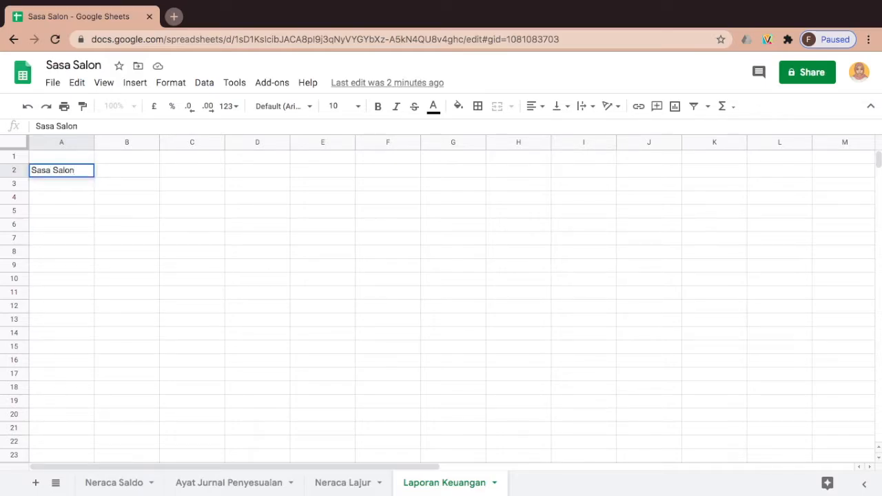
key("Return")
type("Laporan ")
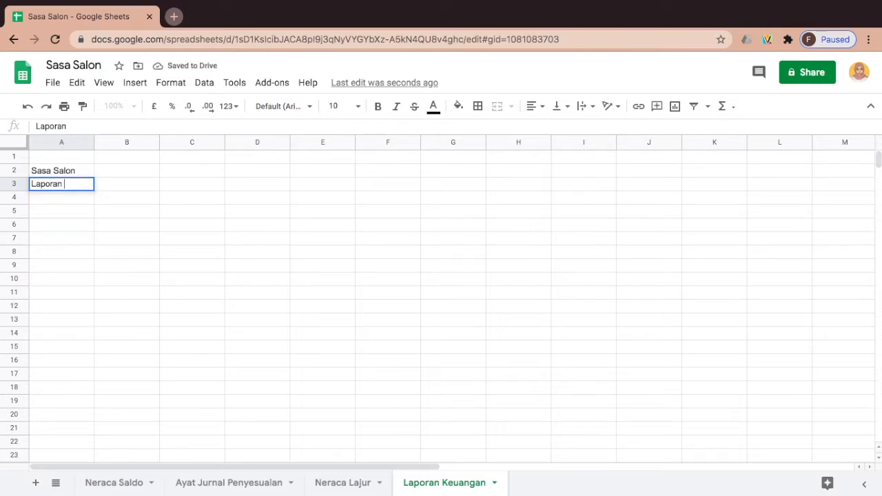
type("Laba Ri")
key("BackSpace")
type("uag")
key("BackSpace")
key("BackSpace")
type("gi")
key("Return")
type("Periode 31 Maret 2017")
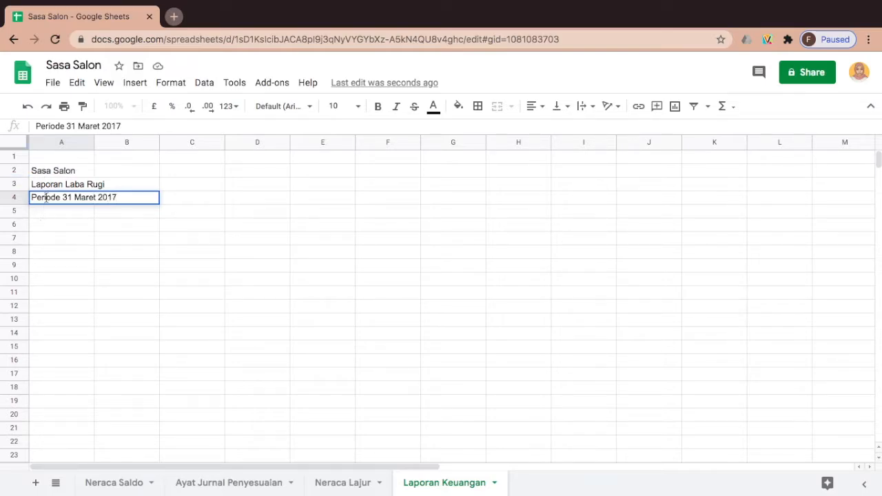
Make the three heading lines in A2:A4 bold
left_click(51, 177)
left_click_drag(51, 178, 93, 202)
left_click(377, 106)
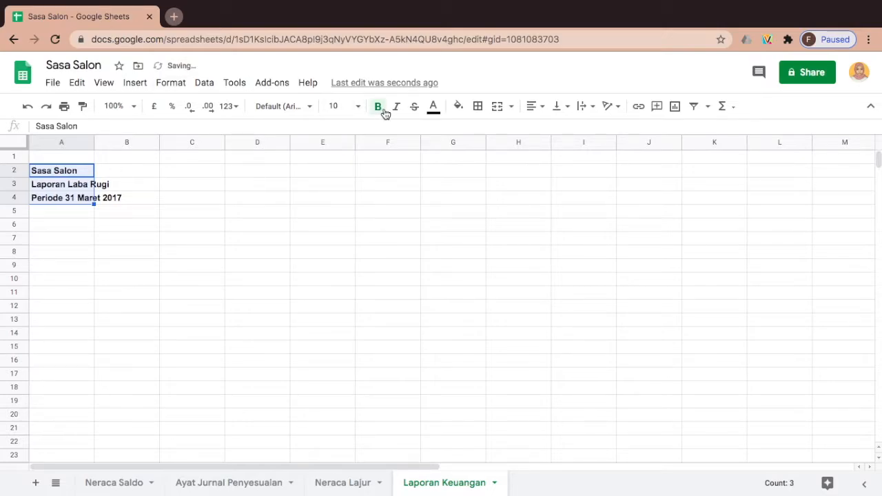
left_click(190, 248)
left_click(65, 227)
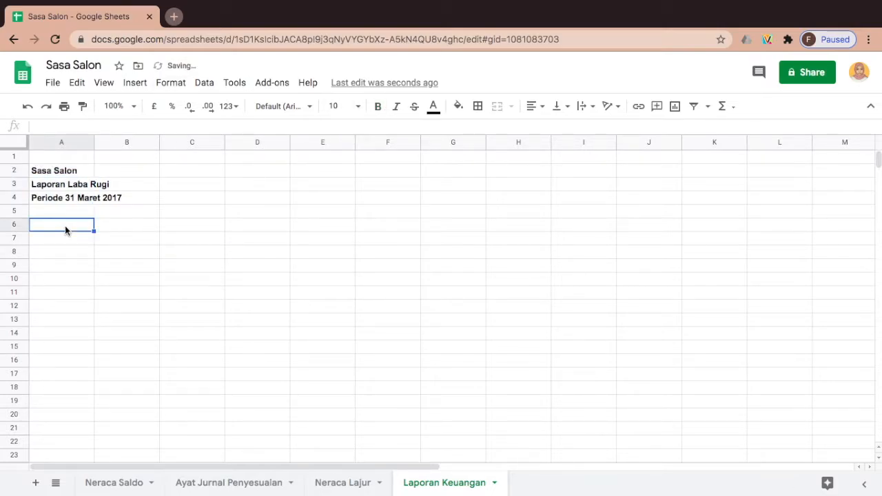
Examine the Laba/Rugi columns on the Neraca Lajur sheet to find the accounts that have amounts there
left_click(345, 482)
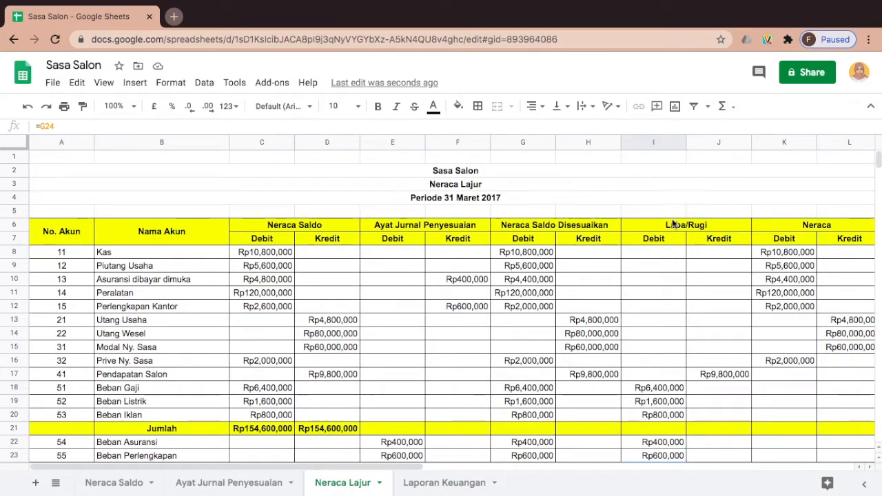
left_click(672, 229)
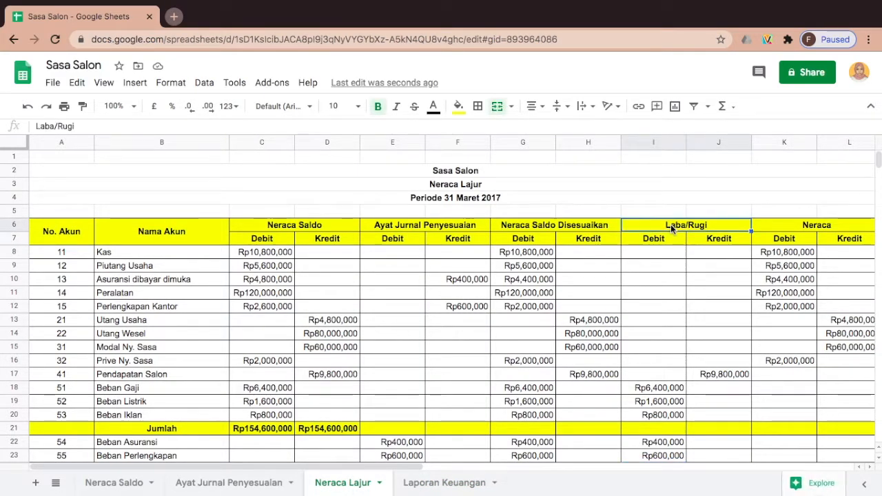
key("shift+Down")
key("shift+Down")
key("shift+Down")
key("shift+Down")
key("shift+Down")
key("shift+Down")
key("shift+Down")
key("shift+Down")
key("shift+Down")
key("shift+Down")
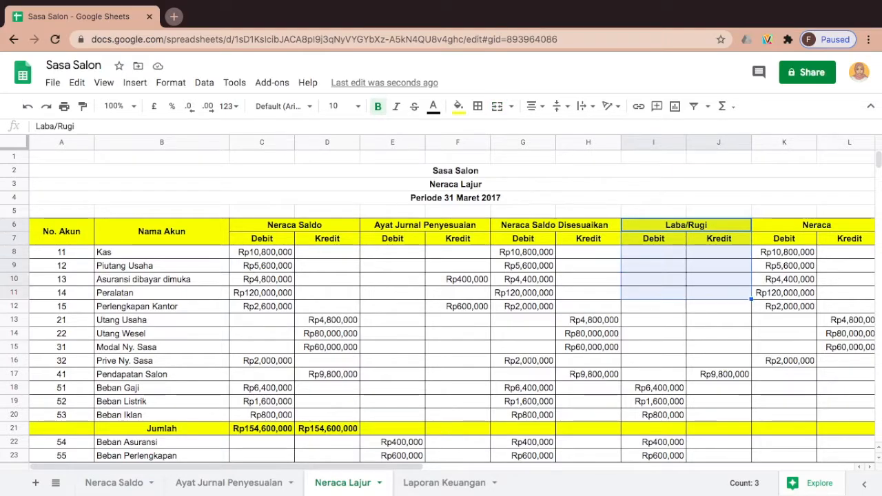
key("shift+Down")
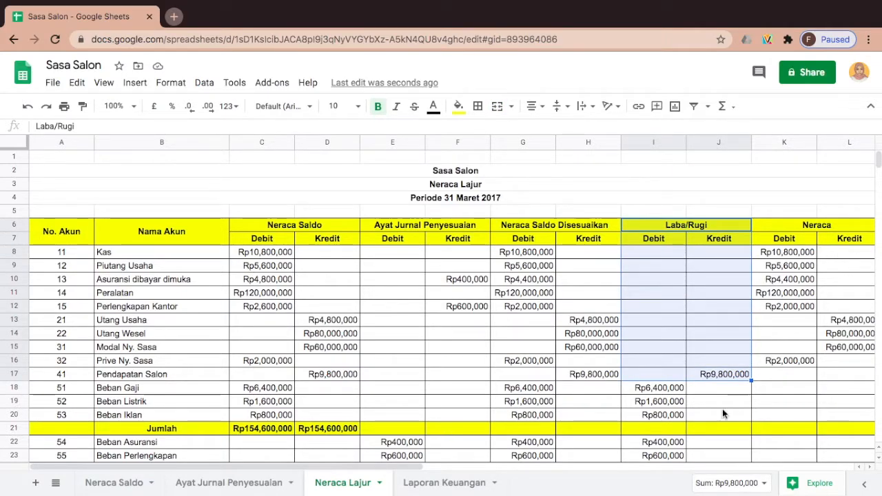
Highlight the Pendapatan Salon row from A17 to J17 with a light yellow fill
left_click(724, 374)
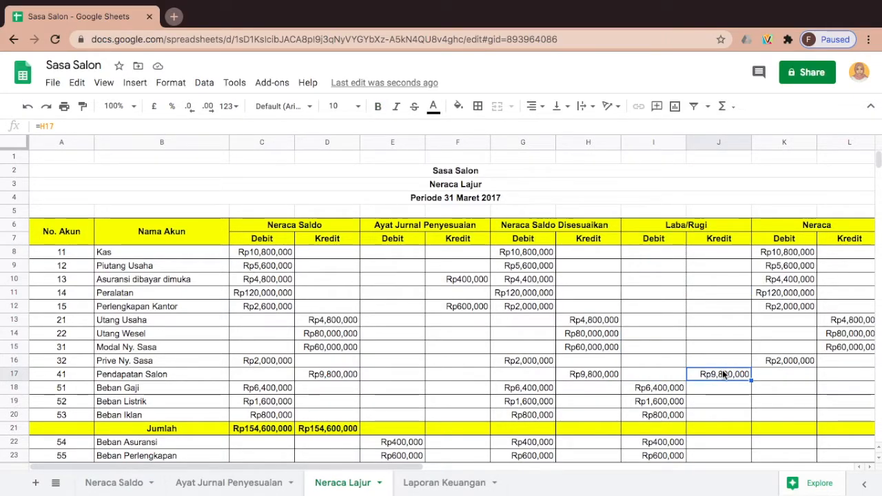
key("shift+Left")
key("shift+Left")
key("shift+Left")
key("shift+Left")
key("shift+Left")
key("shift+Left")
key("shift+Left")
key("shift+Left")
key("shift+Left")
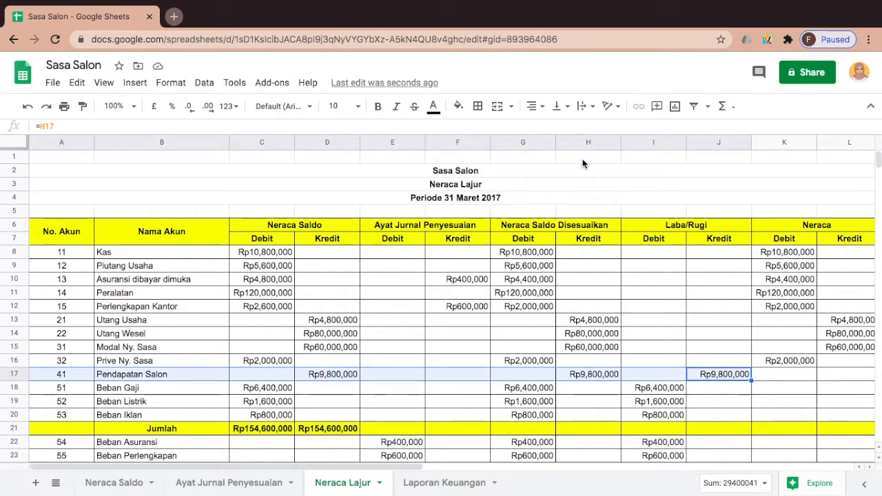
left_click(458, 106)
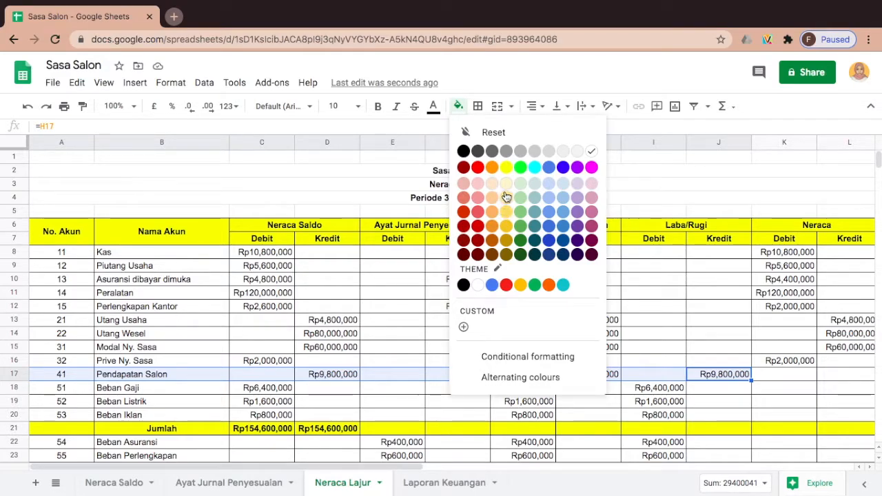
left_click(506, 168)
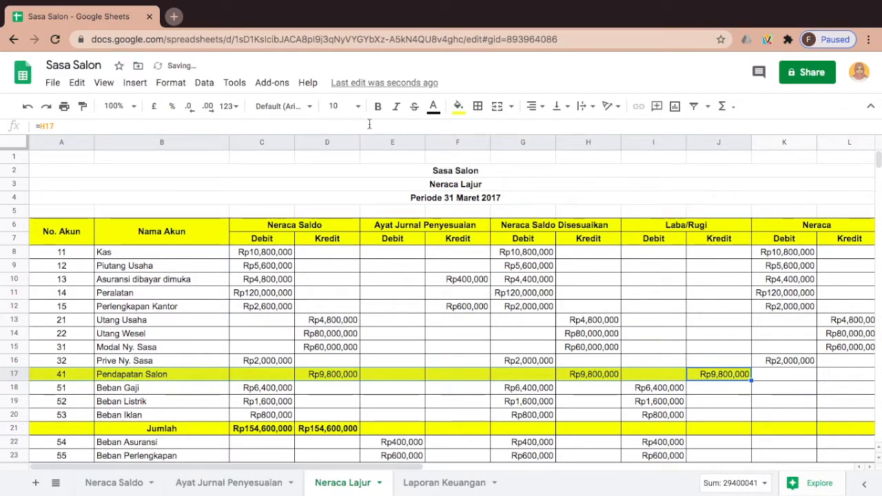
left_click(458, 106)
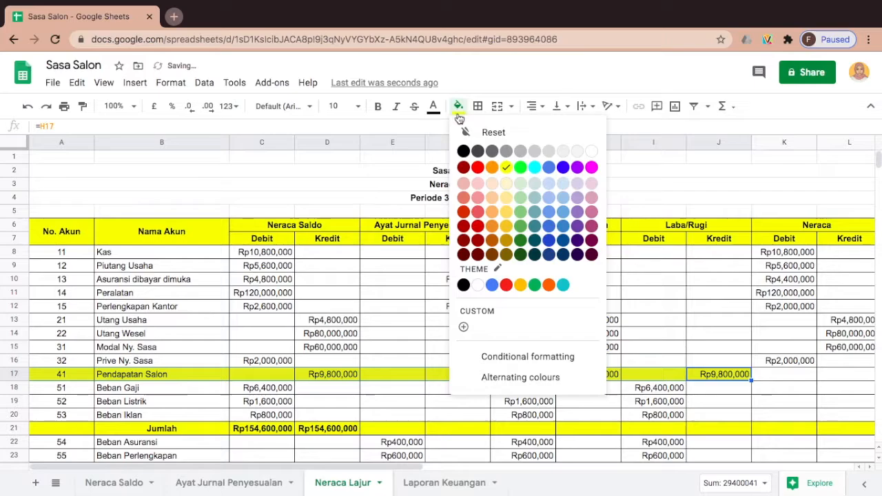
left_click(508, 197)
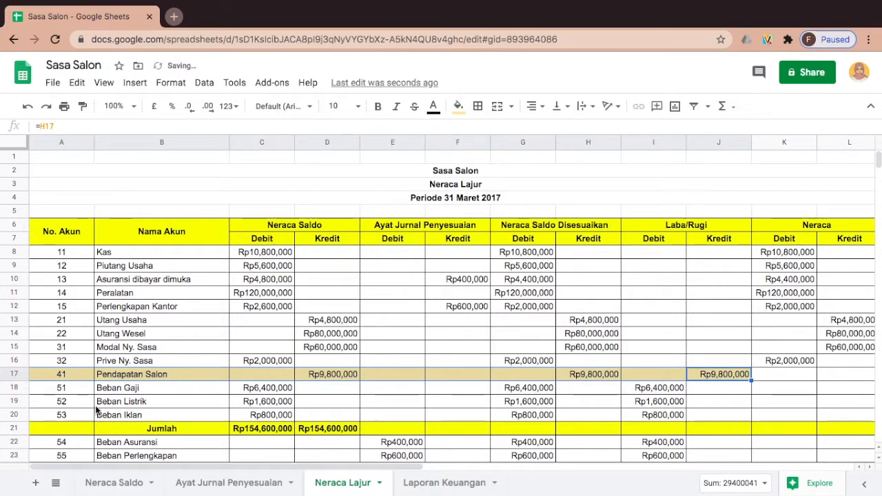
Highlight the Beban Gaji, Beban Listrik and Beban Iklan rows, A18:I20, with the same light yellow fill
left_click(66, 401)
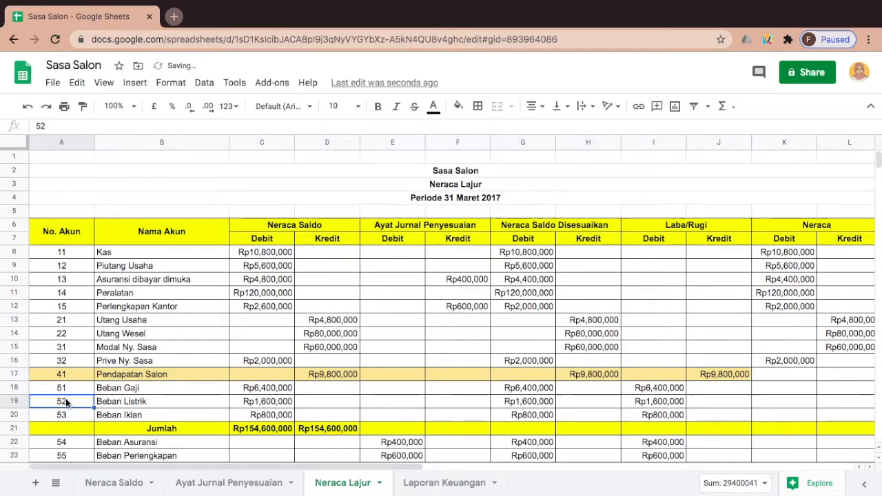
left_click(639, 388)
key("Right")
key("Left")
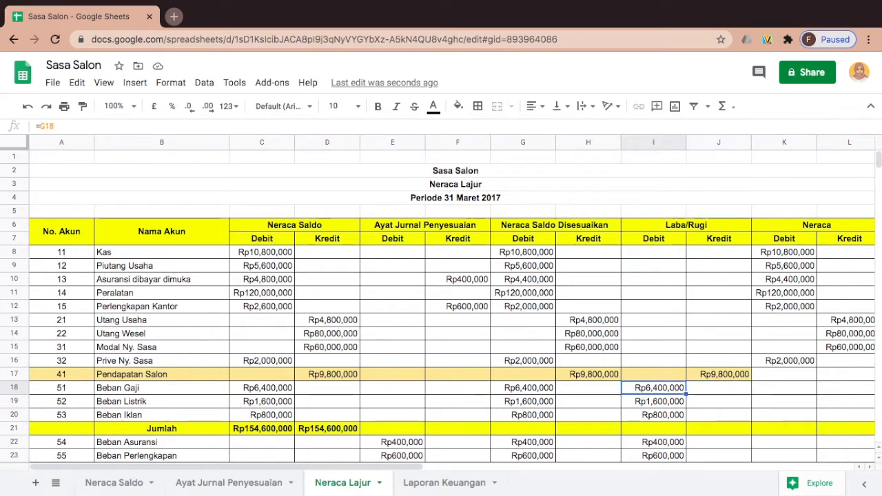
key("shift+Left")
key("shift+Left")
key("shift+Left")
key("shift+Left")
key("shift+Left")
key("shift+Left")
key("shift+Left")
key("shift+Left")
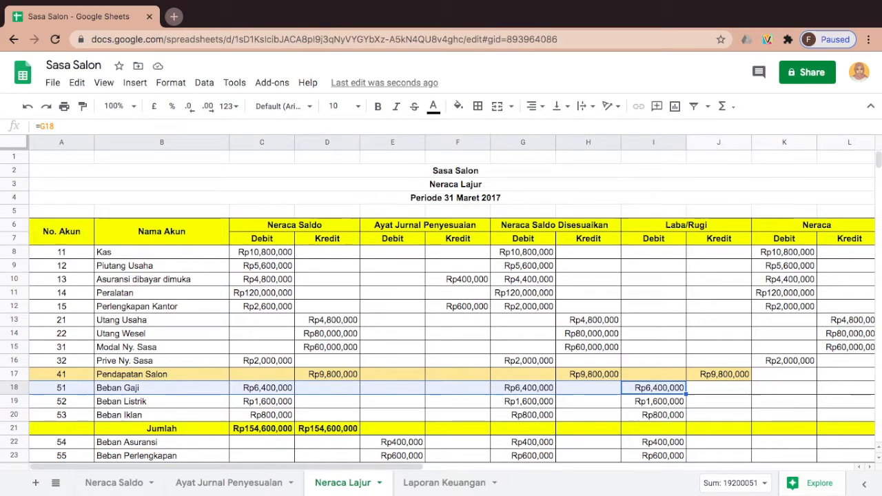
key("shift+Down")
key("shift+Down")
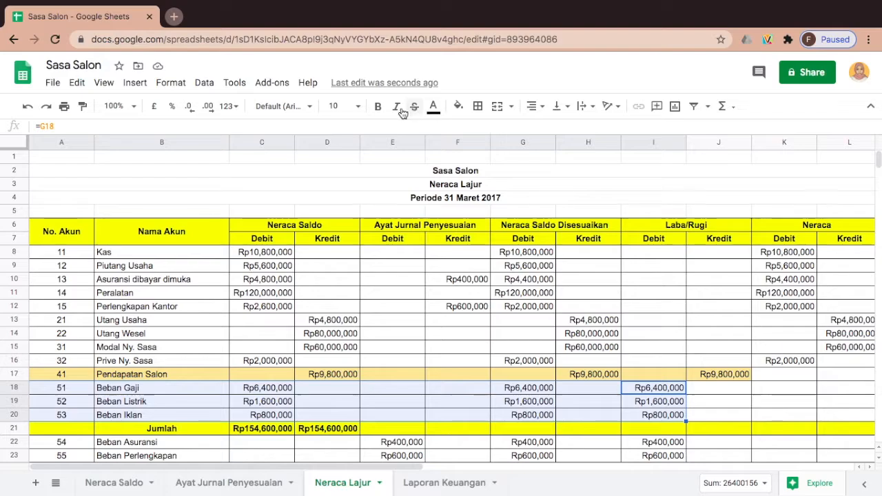
left_click(458, 106)
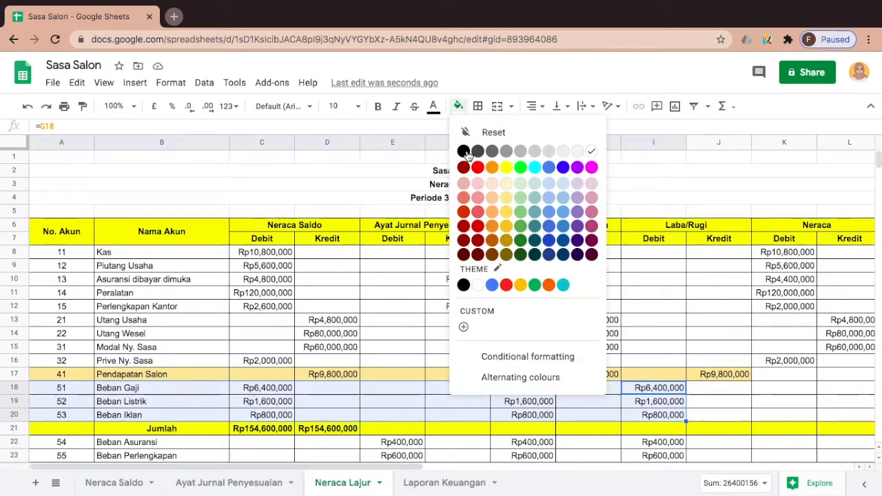
left_click(506, 201)
left_click(535, 349)
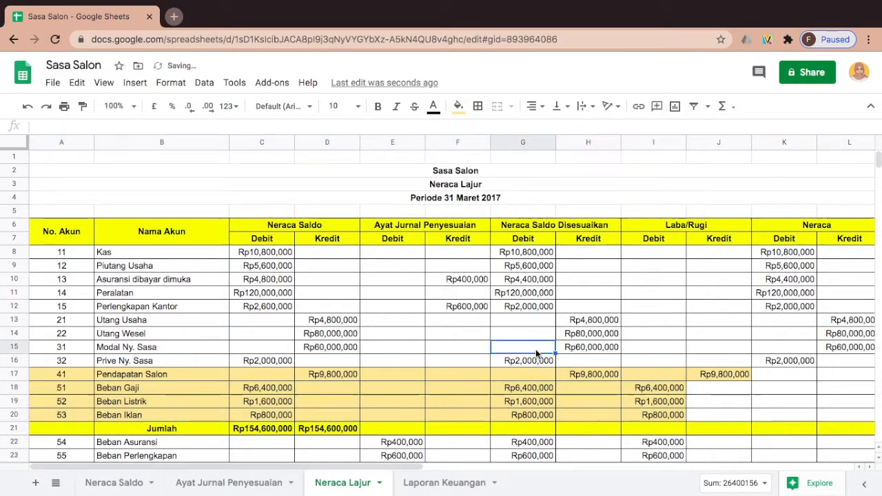
Fill the Beban Asuransi, Beban Perlengkapan and Beban Penyusutan Peralatan rows, A22:I24, with the same light yellow
scroll(535, 349, "down", 2)
left_click(653, 364)
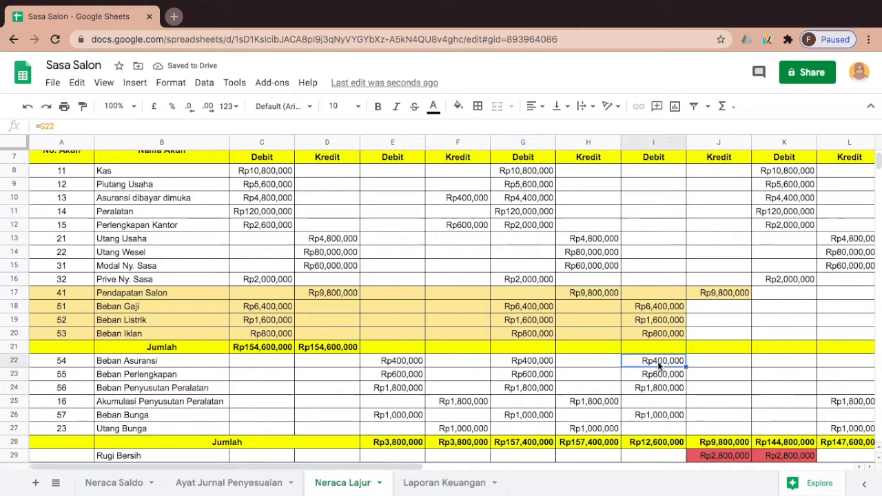
left_click_drag(658, 365, 61, 387)
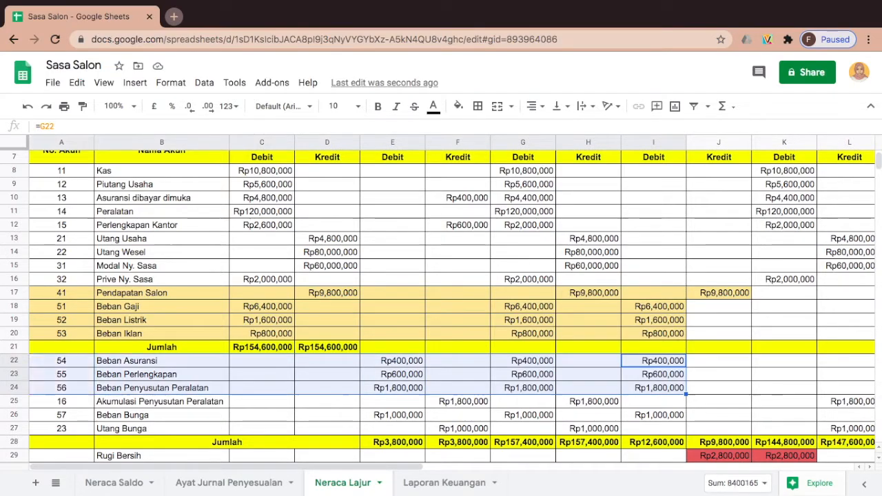
left_click(458, 107)
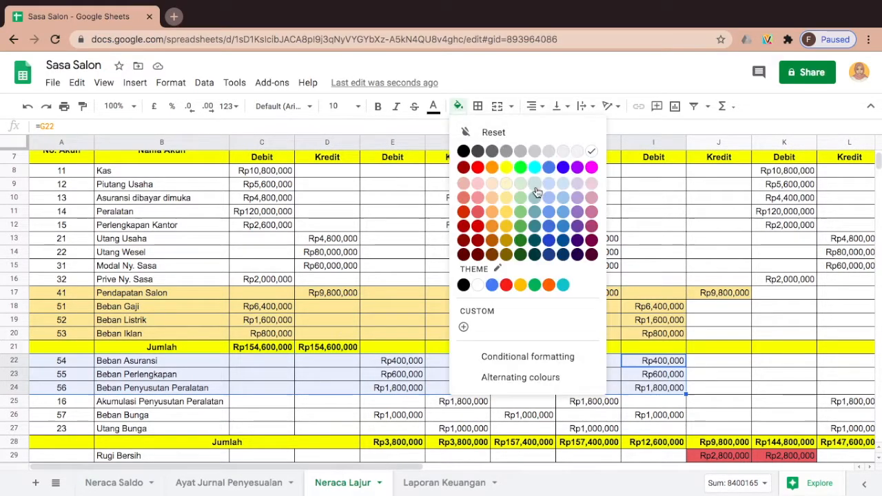
left_click(505, 200)
Fill the Beban Bunga row, A26:I26, with the same light yellow
left_click(641, 414)
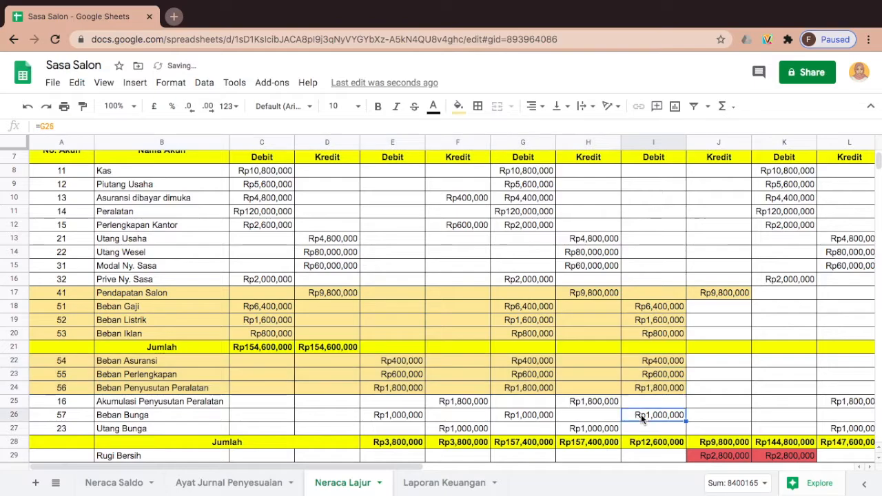
left_click_drag(587, 414, 61, 414)
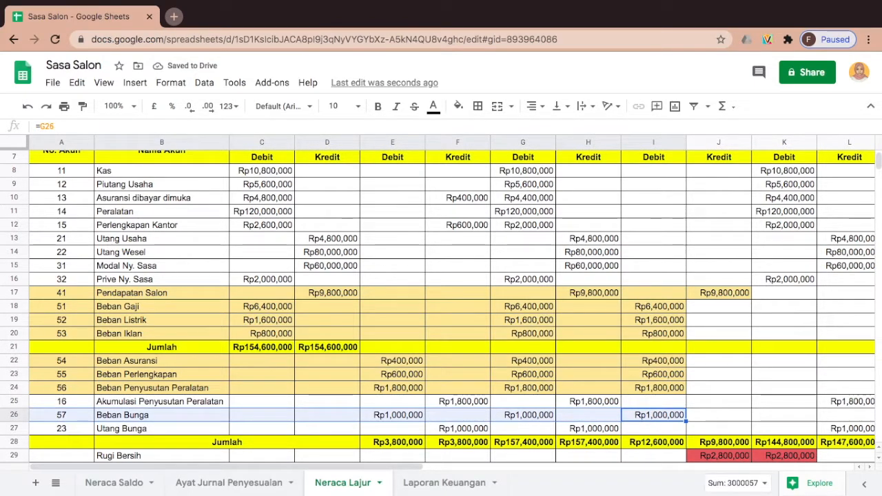
left_click(458, 106)
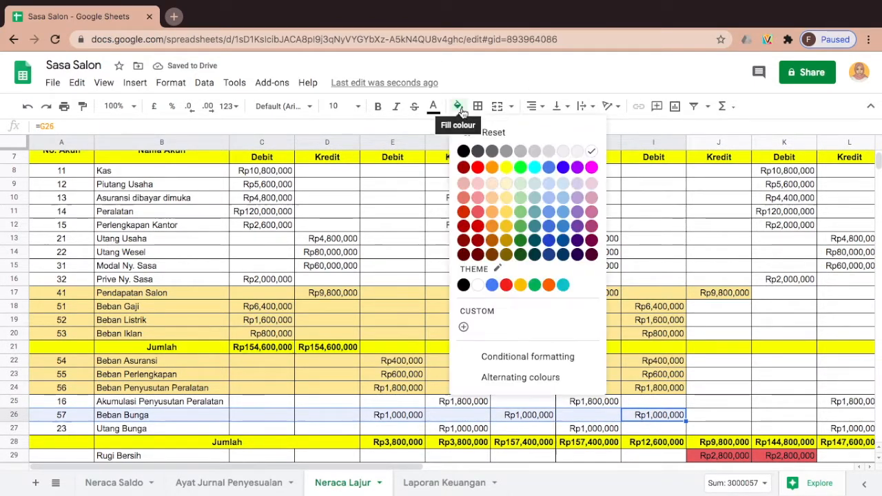
left_click(502, 199)
left_click(499, 392)
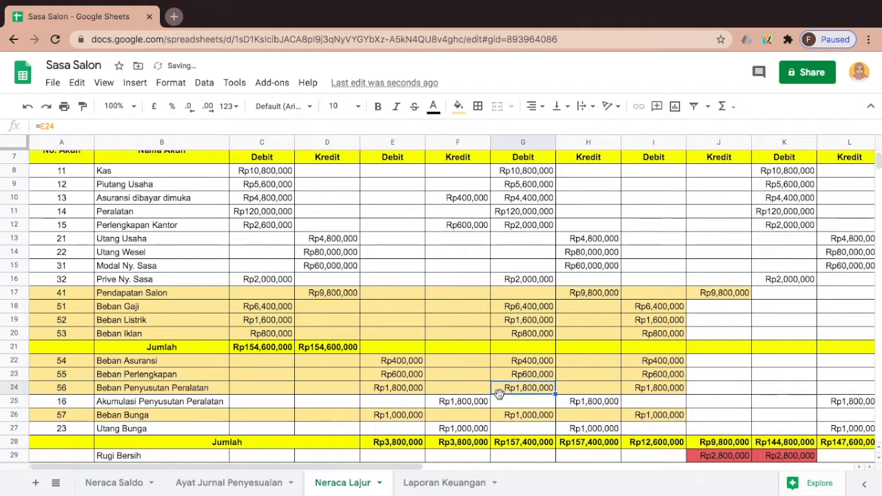
On the Laporan Keuangan sheet, enter Pendapatan in A6 and Pendapatan Jasa in A7, and widen column A to fit
left_click(472, 483)
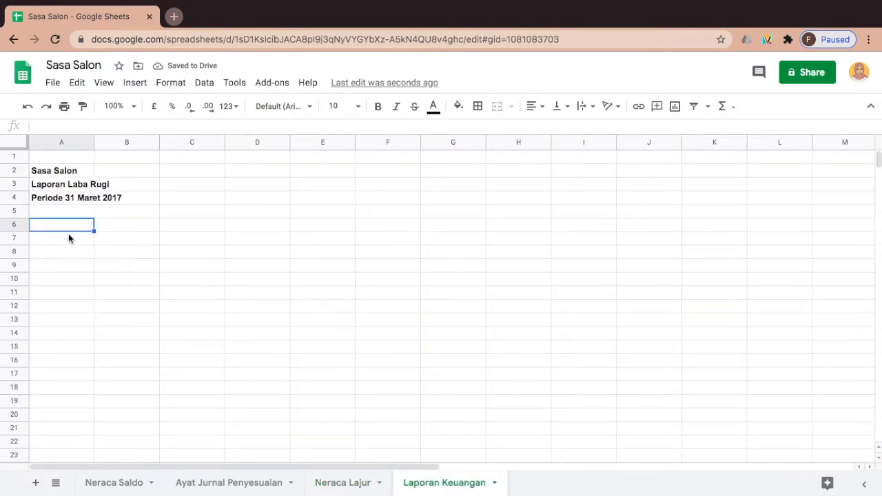
type("Pendapatan")
key("Return")
type("Pendapatan ")
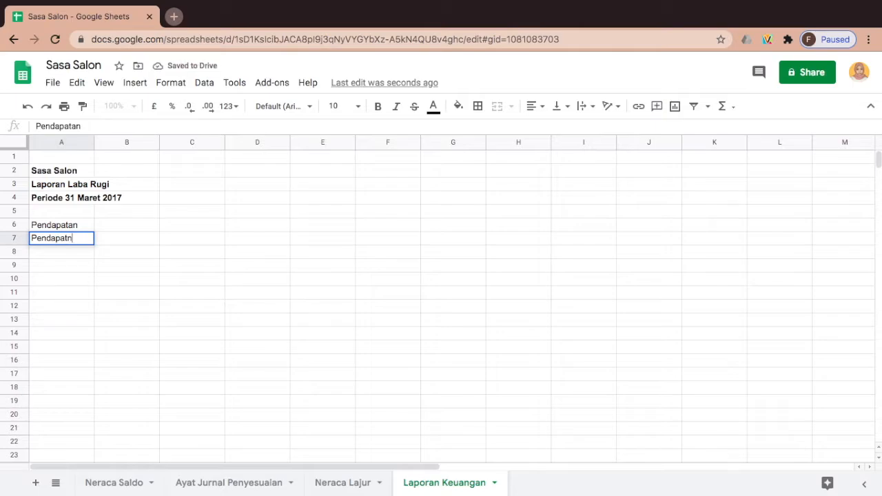
type("Jasa")
left_click(87, 267)
left_click_drag(95, 142, 114, 143)
Check the Pendapatan Salon amount in Neraca Lajur and enter 9800000 in C7 for Pendapatan Jasa
left_click(146, 280)
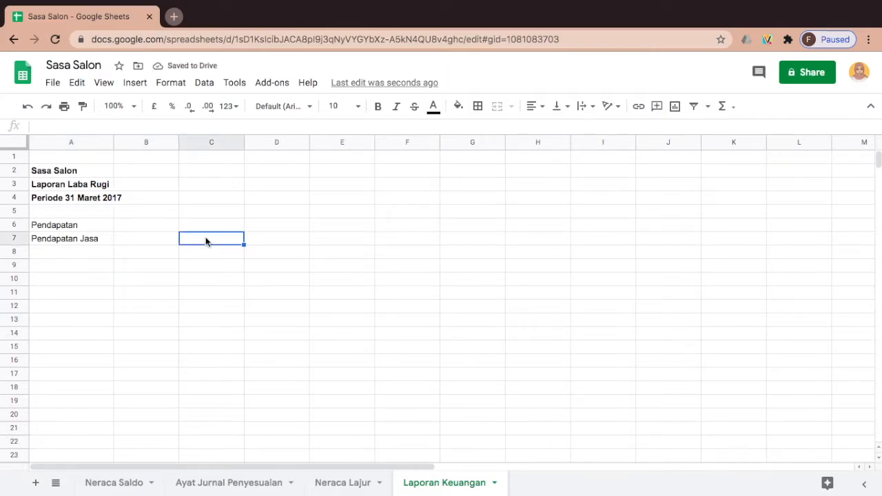
left_click(342, 482)
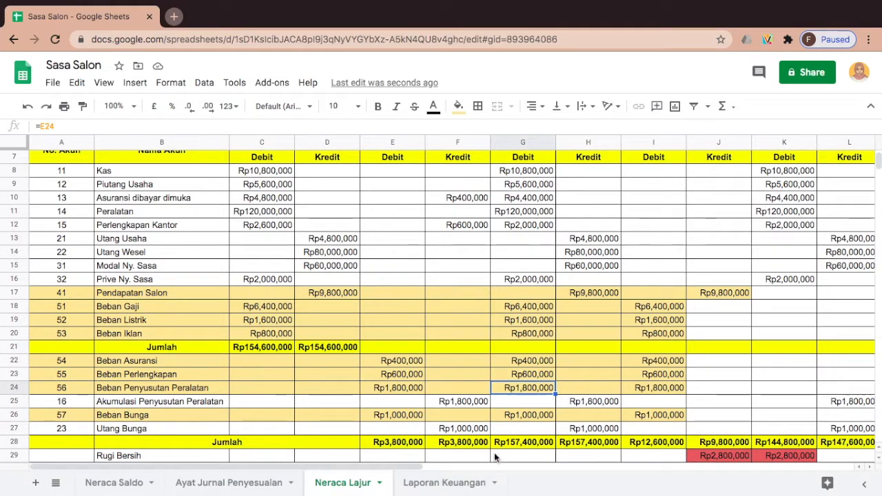
left_click(473, 483)
type("9")
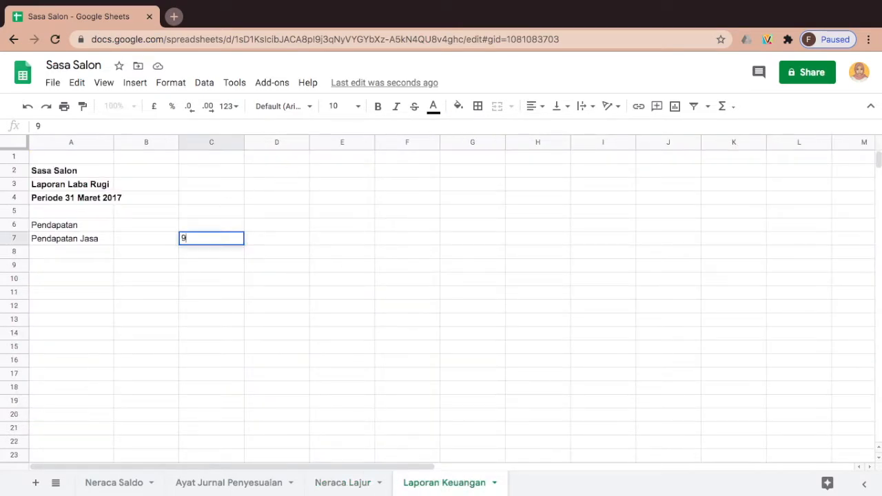
type("800000")
left_click(206, 293)
Format the amount cells B7:C19 as Indonesian Rupiah
left_click(144, 241)
left_click_drag(144, 240, 227, 400)
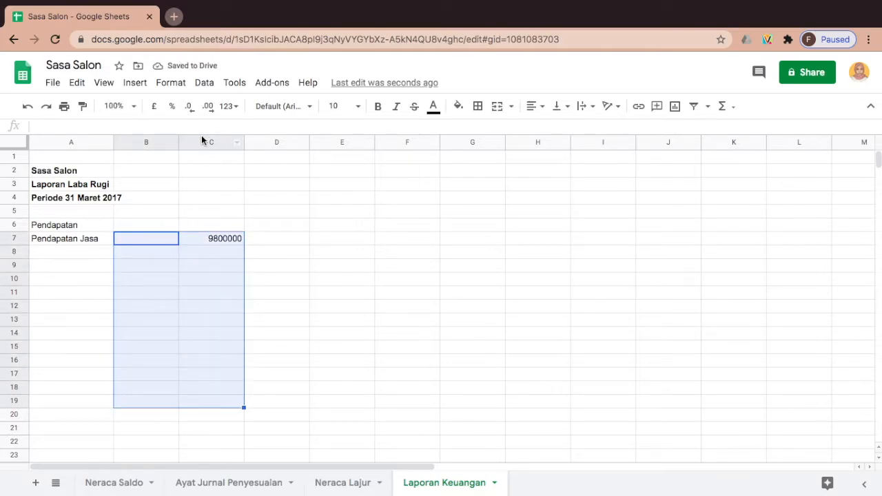
left_click(230, 107)
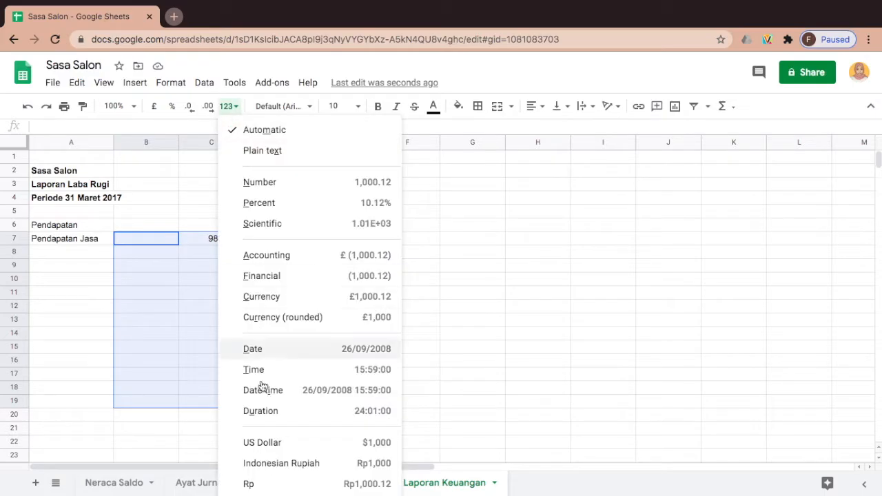
left_click(279, 463)
left_click(254, 377)
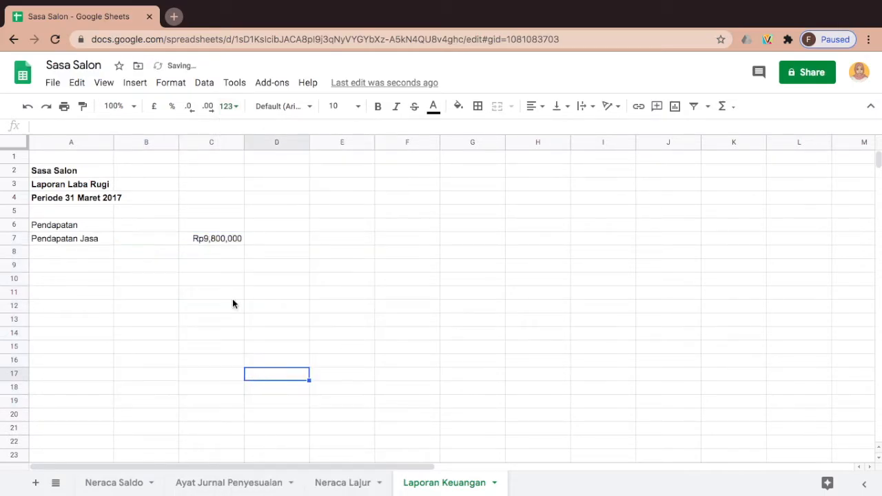
Make the Pendapatan heading in A6 bold
left_click(208, 257)
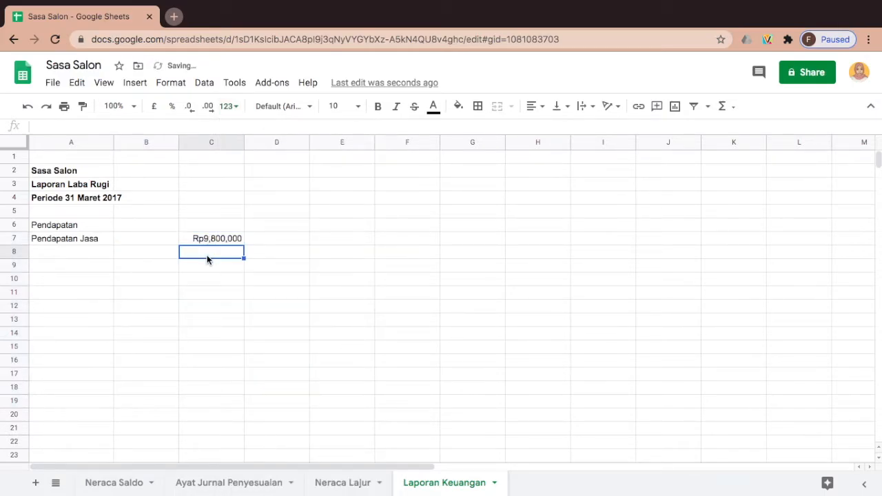
left_click(57, 227)
left_click(384, 108)
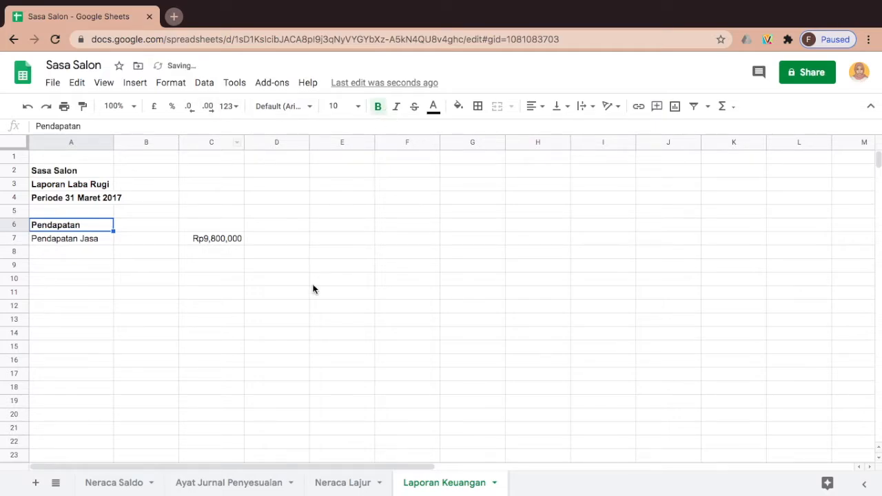
left_click(313, 281)
Add the heading Pengeluaran in A9 and make it bold
left_click(78, 272)
type("Pengeluaran")
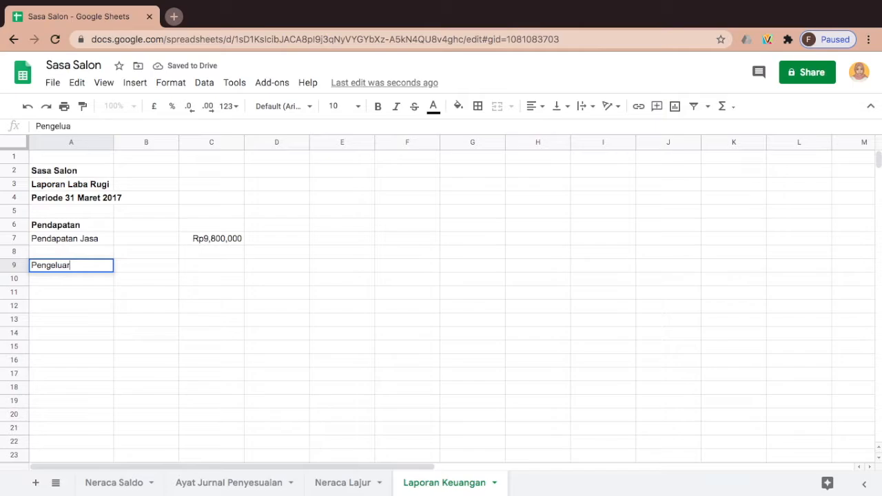
left_click(66, 331)
left_click(69, 275)
left_click(68, 266)
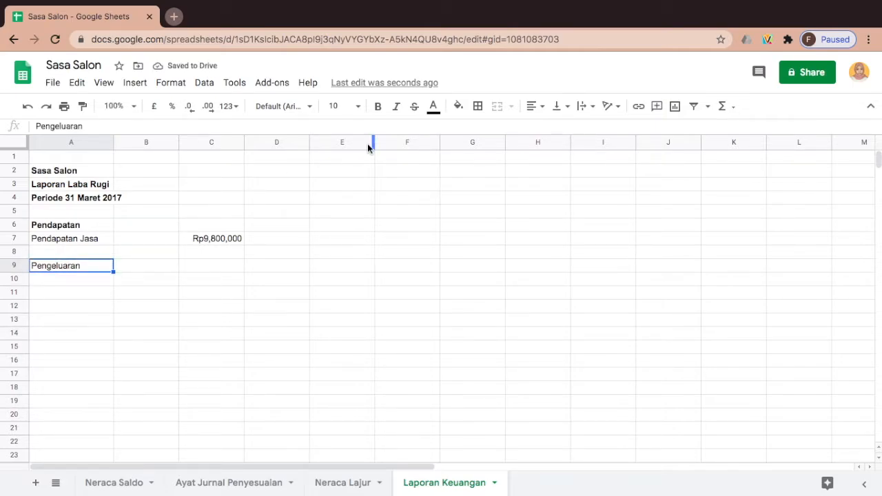
left_click(376, 109)
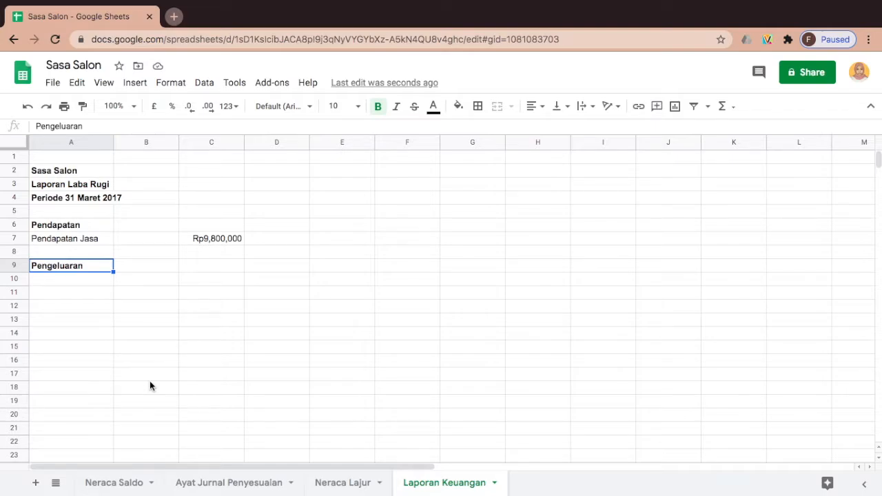
left_click(119, 329)
List Beban Gaji, Beban Listrik and Beban Iklan in A10:A12 beneath Pengeluaran, following the accounts in Neraca Lajur
left_click(63, 282)
type("Beban Gaji")
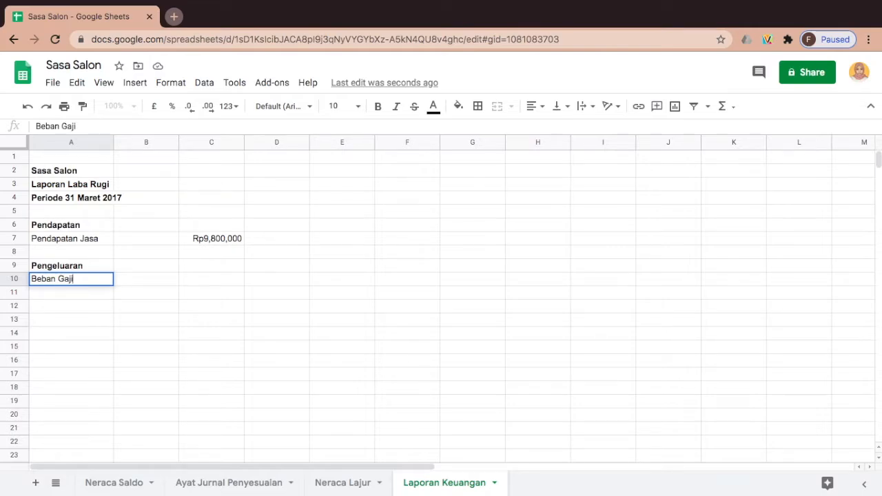
key("Return")
left_click(344, 485)
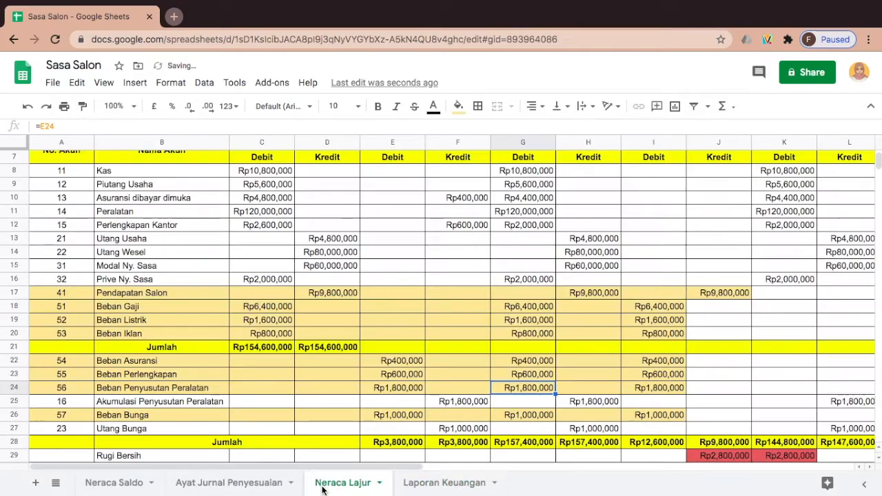
left_click(444, 483)
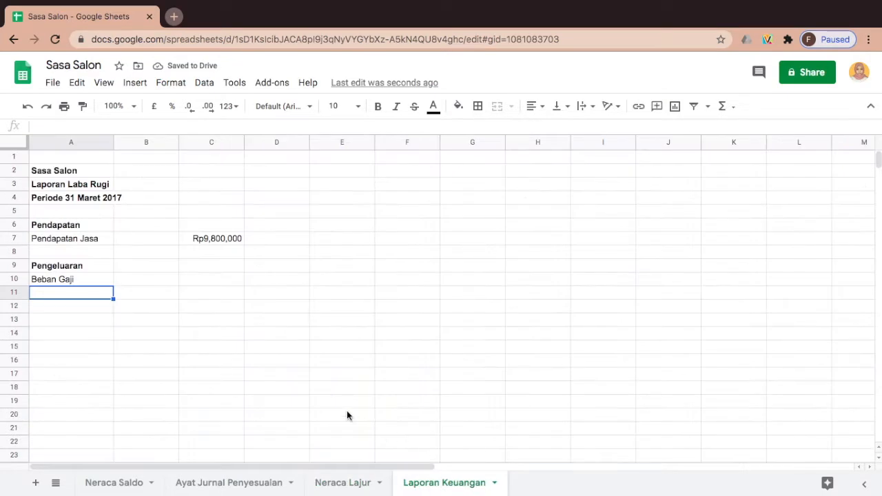
type("Beban ")
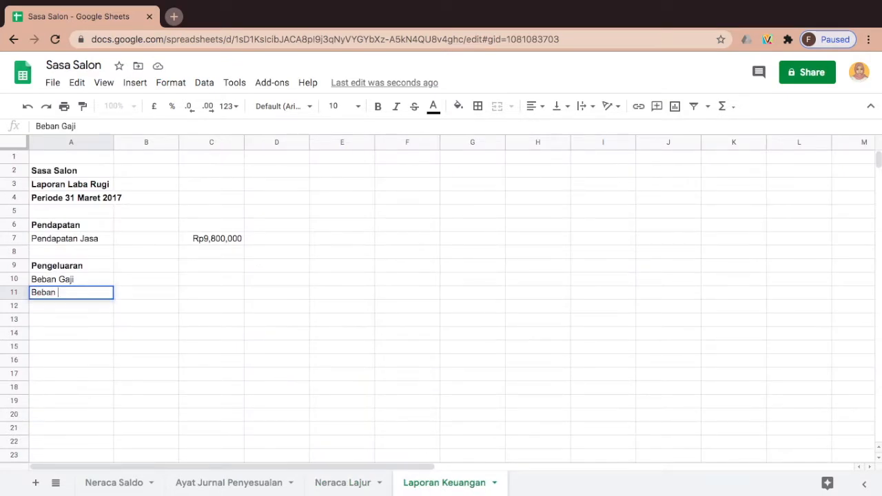
type("Listrik")
key("Return")
type("Beban Iklan")
key("Return")
Continue the expense list with Beban Asuransi in A13 and Beban Perlengkapan in A14, following Neraca Lajur
left_click(366, 482)
left_click(444, 483)
type("Beban Asuransi")
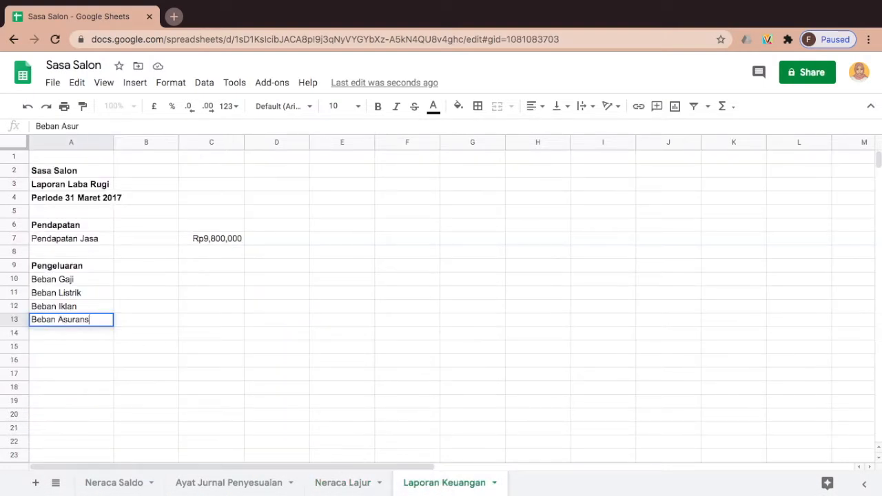
key("Return")
type("Bbean")
key("BackSpace")
key("BackSpace")
key("BackSpace")
key("BackSpace")
key("BackSpace")
type("eban Perlengkapan")
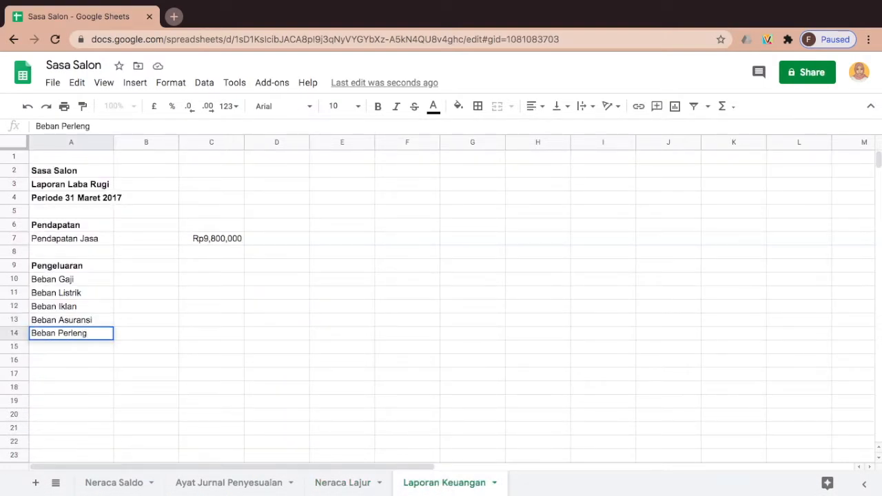
key("Return")
Enter Beban penyusutan Peralatan in A15 and Beban Bunga in A16 to complete the expense list
type("Bb")
key("BackSpace")
type("eban")
left_click(346, 486)
left_click(457, 487)
type("P")
key("BackSpace")
key("BackSpace")
type("Beban penyusuta")
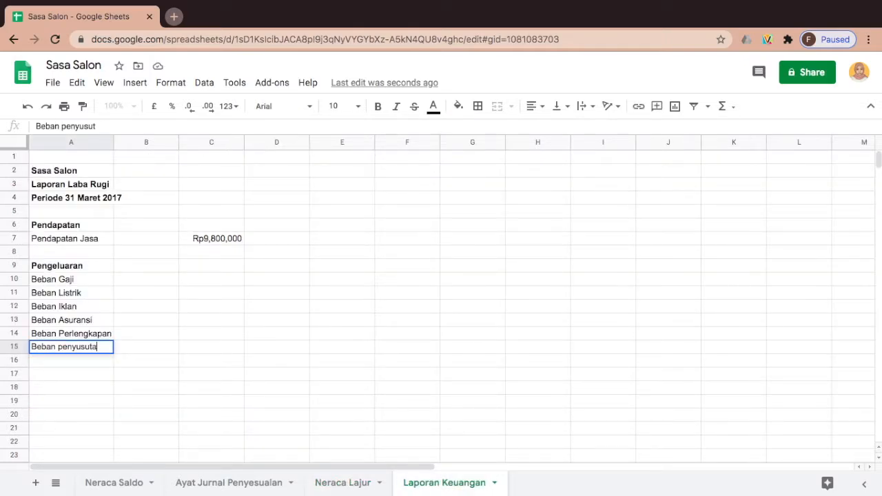
type("n Perelatan")
key("Return")
type("Beban b")
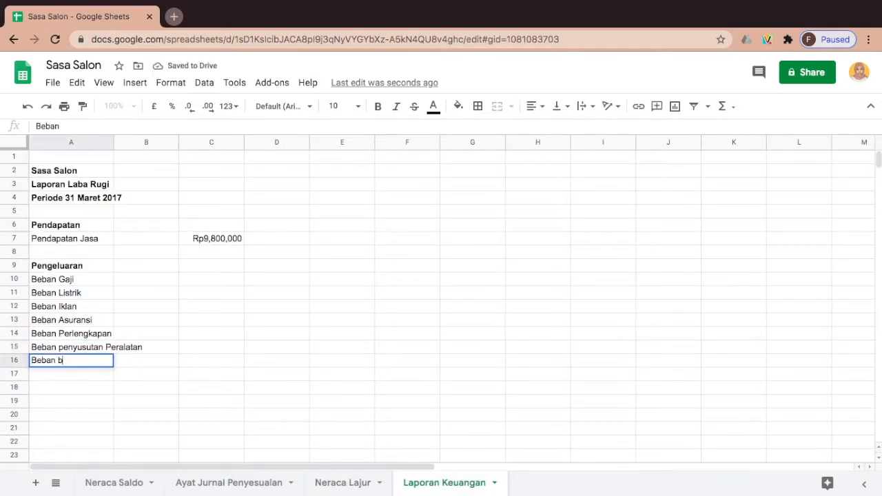
type("Bunga")
Correct the capitalisation of the A15 label to Beban Penyusutan Peralatan
double_click(63, 346)
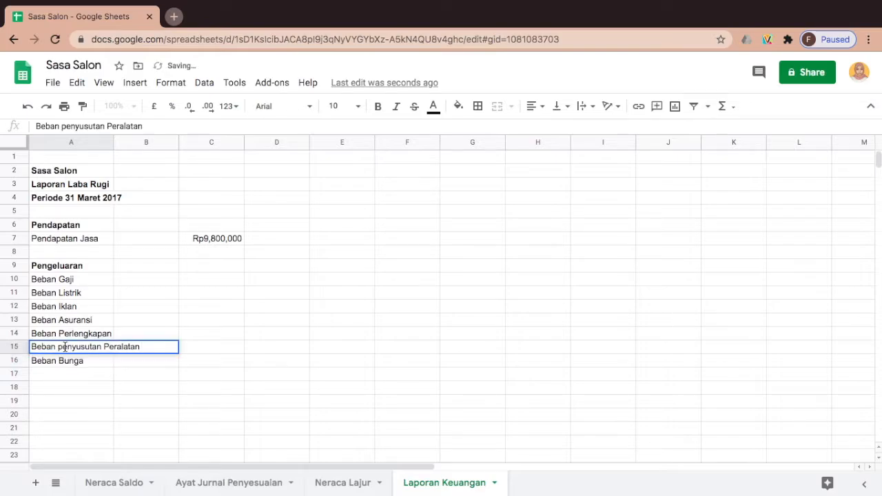
key("BackSpace")
type("P")
key("Return")
Check the Beban Gaji amount in Neraca Lajur and enter 6400000 in B10 on Laporan Keuangan
left_click(343, 482)
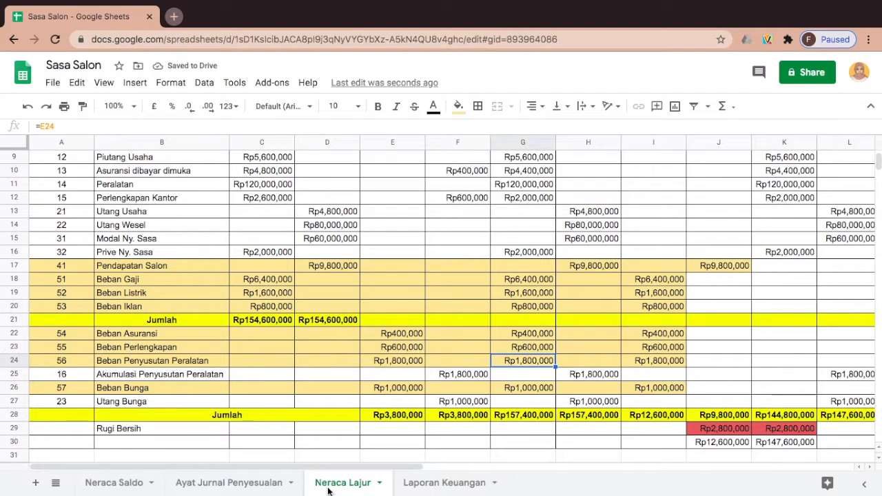
left_click(444, 482)
left_click(342, 483)
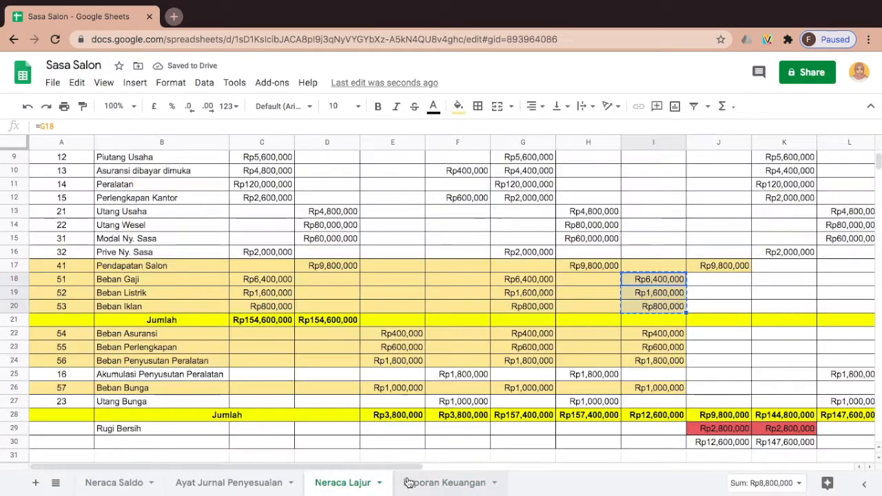
left_click(408, 484)
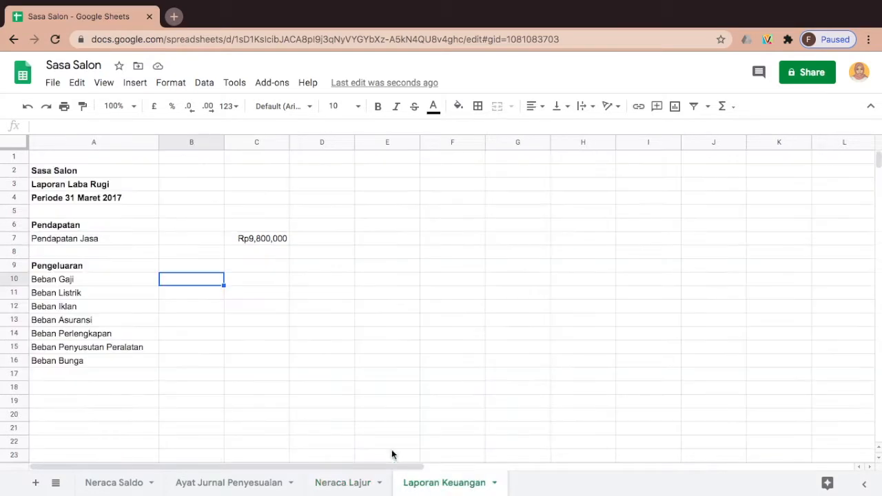
type("6400000")
left_click(224, 335)
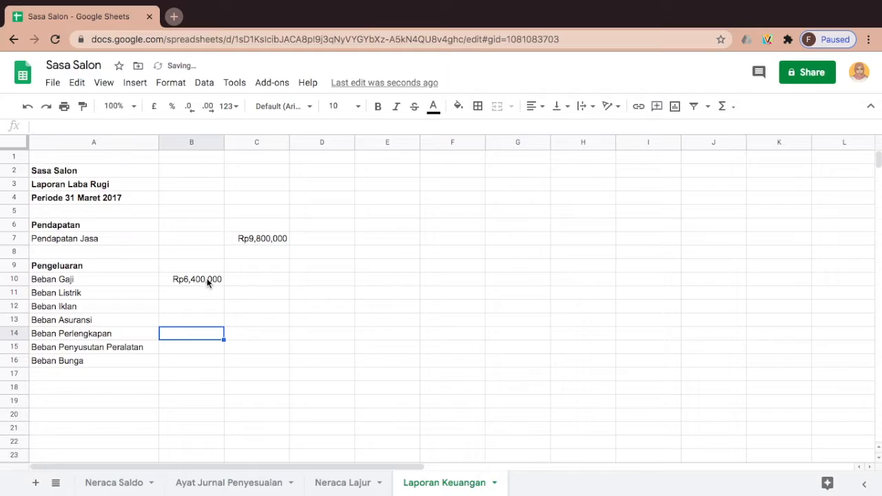
Fill the Beban Gaji amount in B10 down through B16
left_click(215, 281)
left_click_drag(223, 285, 223, 361)
left_click(257, 345)
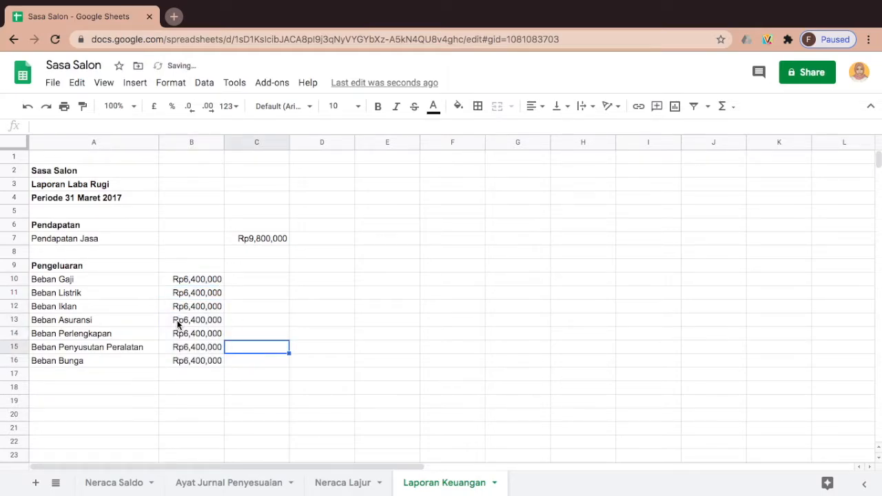
Check Beban Listrik in Neraca Lajur and change its amount in B11 to 1600000
double_click(191, 292)
left_click(366, 484)
left_click(444, 482)
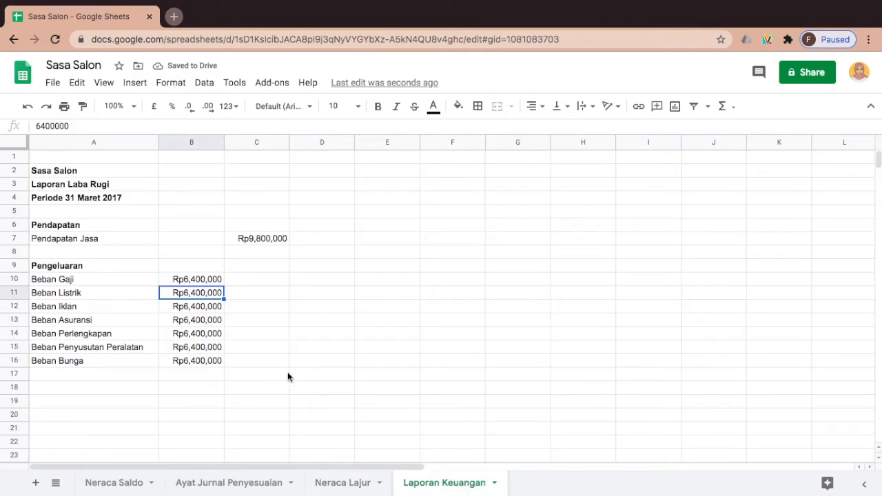
double_click(193, 294)
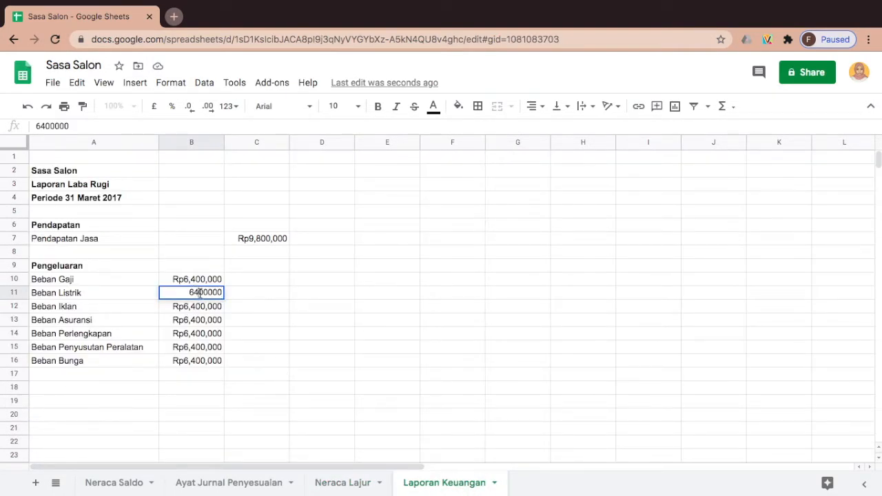
key("BackSpace")
key("BackSpace")
type("16")
key("Return")
Change the Beban Iklan amount in B12 to 800000
double_click(193, 306)
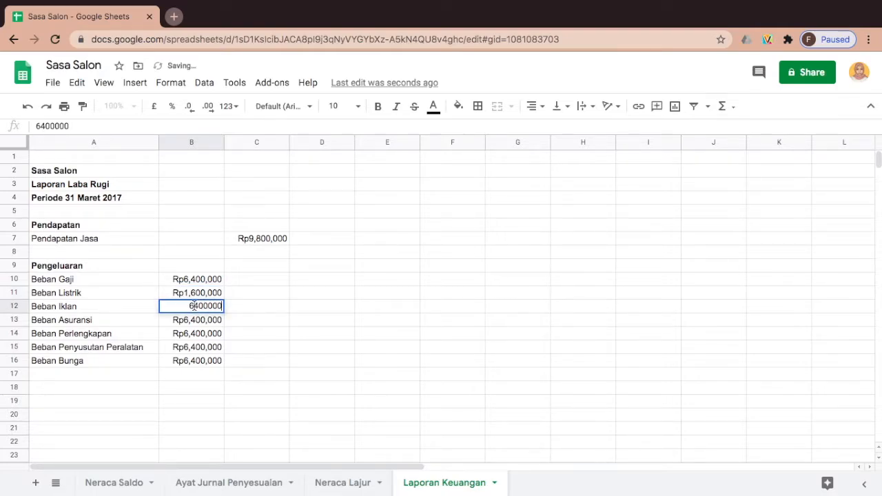
key("BackSpace")
key("BackSpace")
type("8")
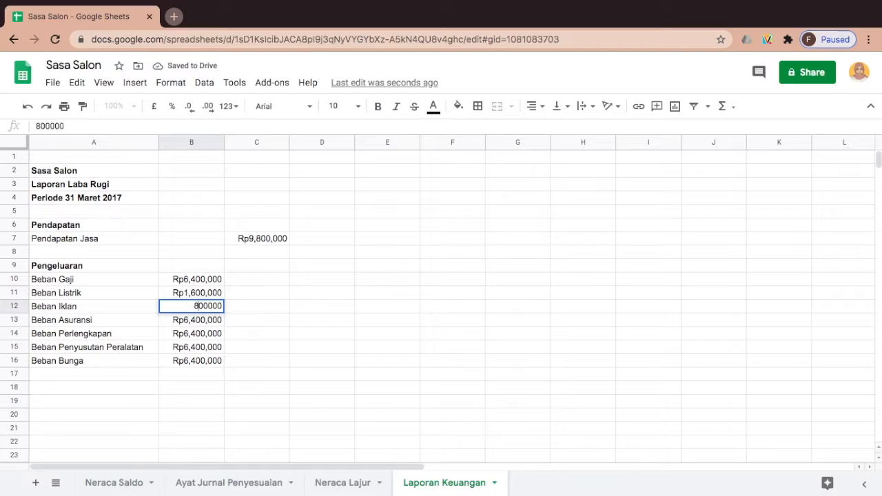
key("Return")
Following Neraca Lajur, set the Beban Asuransi amount in B13 to 400000 and Beban Perlengkapan in B14 to 600000
left_click(344, 483)
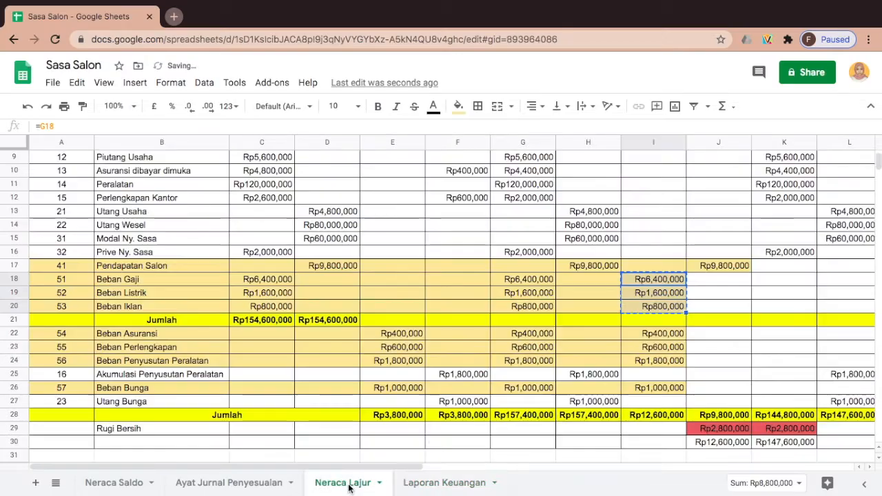
left_click(446, 483)
double_click(195, 319)
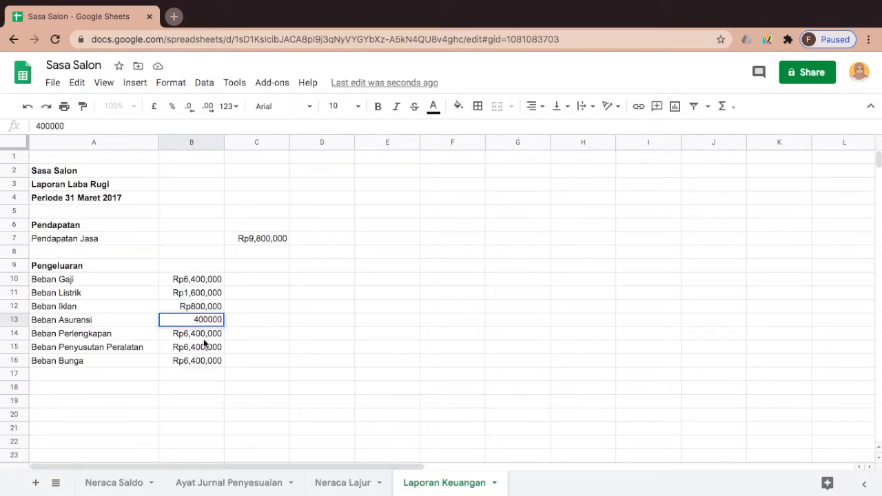
key("Return")
double_click(198, 333)
key("BackSpace")
key("BackSpace")
type("600000")
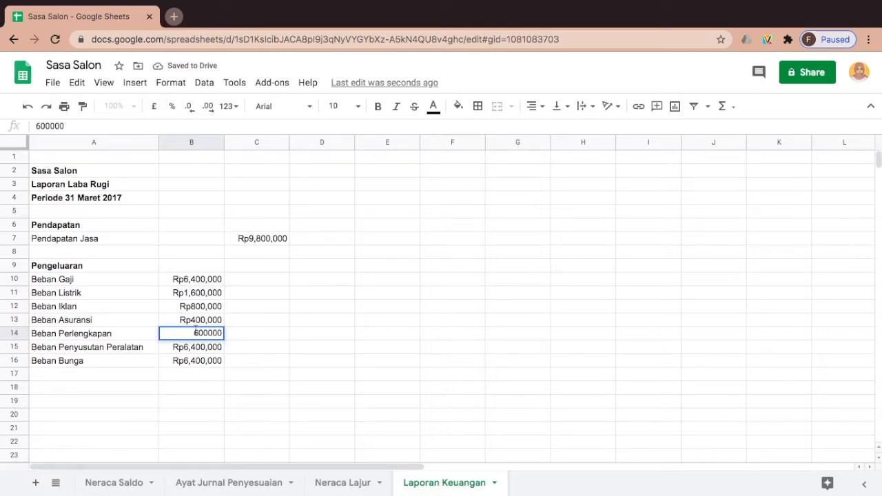
Check Beban Penyusutan Peralatan in Neraca Lajur and change its amount in B15 to 1800000
left_click(192, 347)
left_click(343, 483)
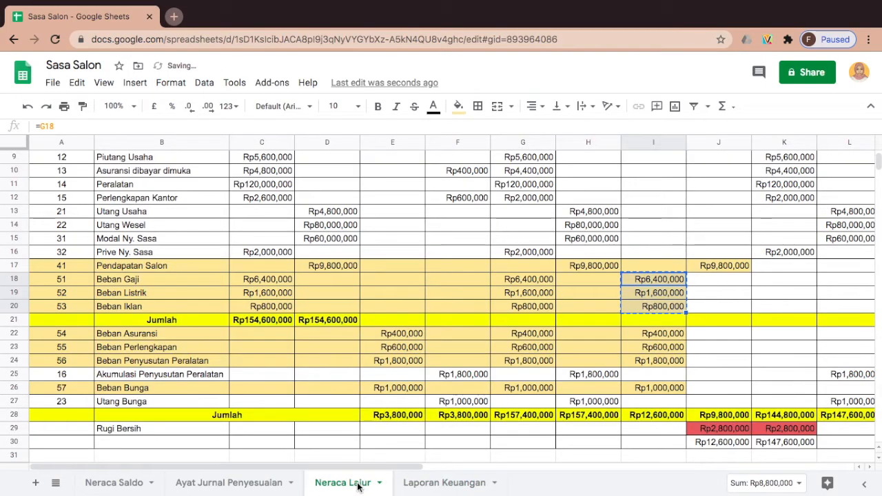
left_click(463, 481)
double_click(192, 348)
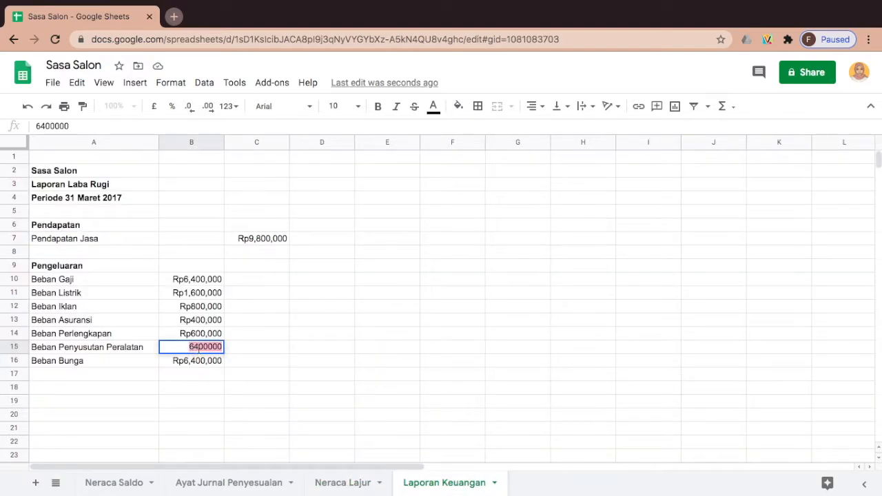
key("BackSpace")
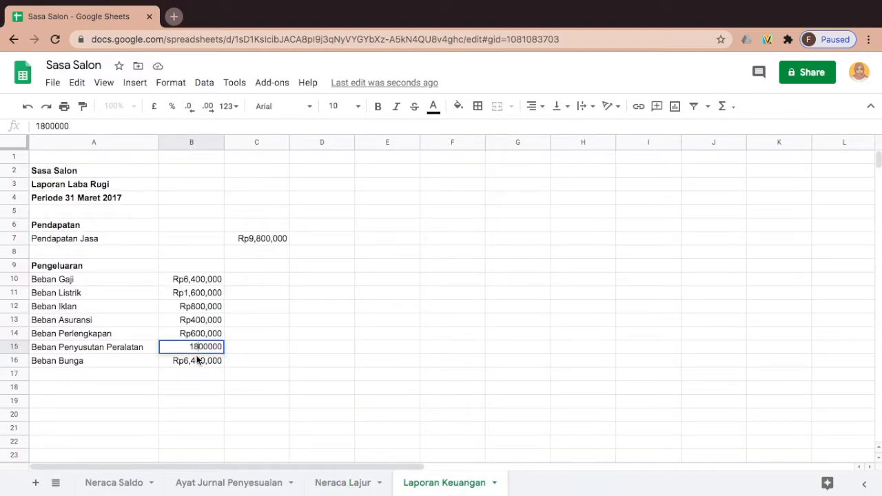
Change the Beban Bunga amount in B16 to 1000000
double_click(196, 360)
double_click(197, 361)
left_click(197, 360)
key("BackSpace")
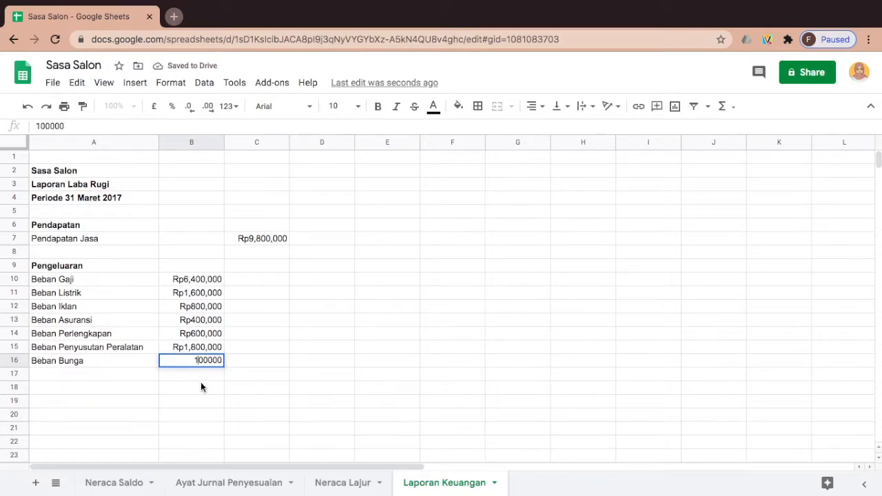
left_click(200, 386)
left_click(203, 359)
double_click(203, 358)
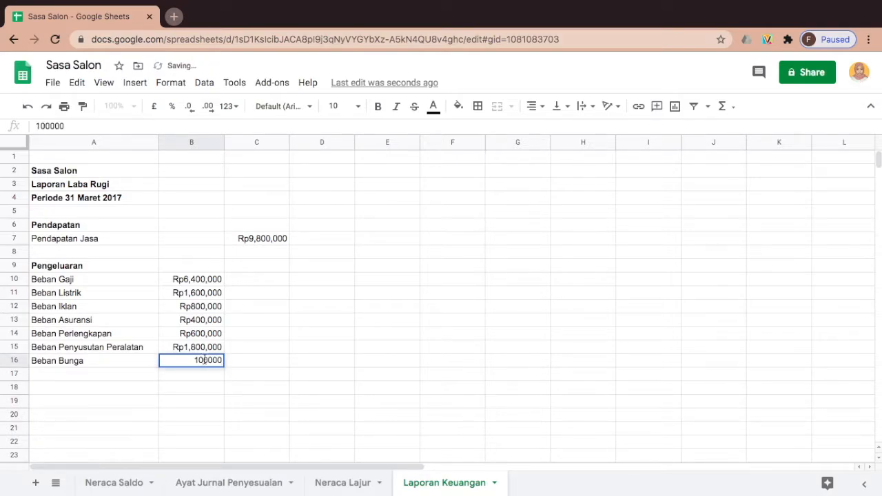
type("0")
left_click(254, 423)
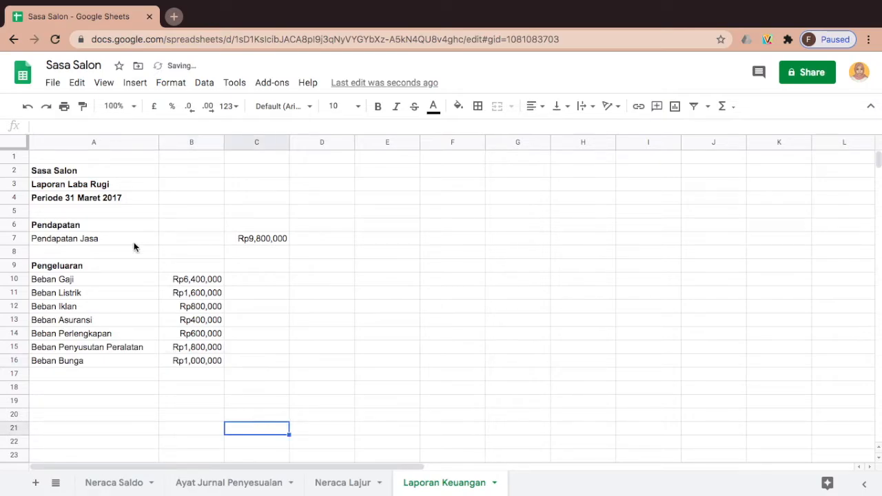
Add a bottom border under the Beban Bunga amount in B16
left_click(206, 358)
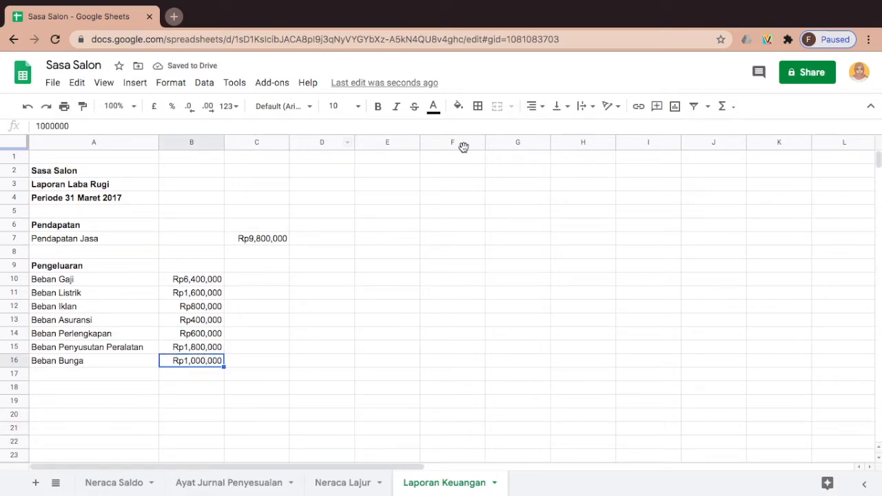
left_click(477, 106)
left_click(535, 151)
left_click(400, 229)
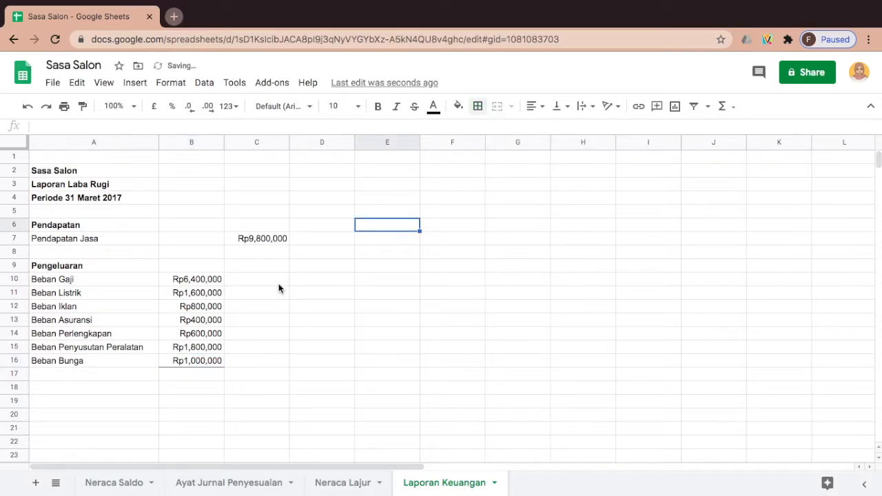
Total the expense amounts in C17 with the formula =SUM(B10:B16)
left_click(259, 377)
type("=sum")
key("BackSpace")
key("BackSpace")
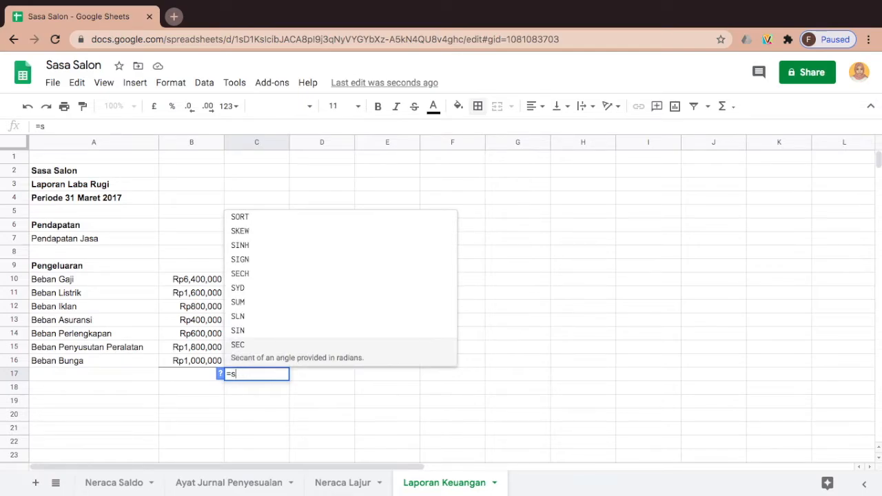
type("SUM")
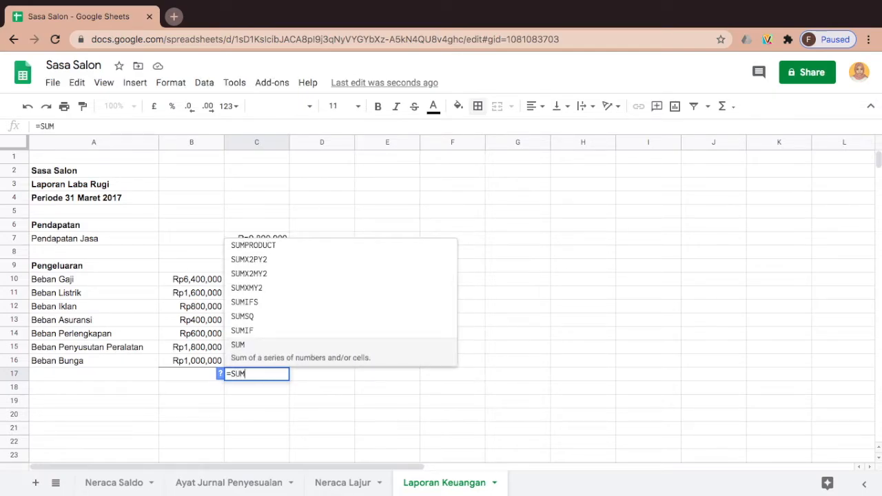
type("(")
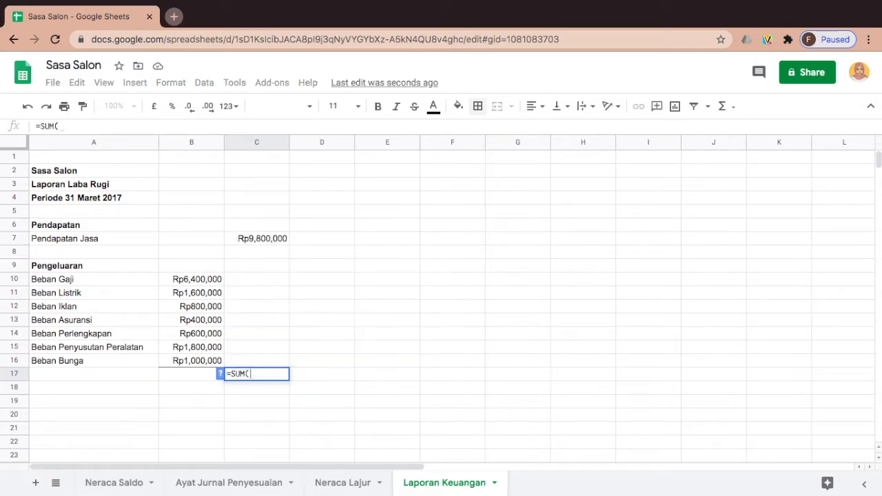
left_click(262, 238)
type("-")
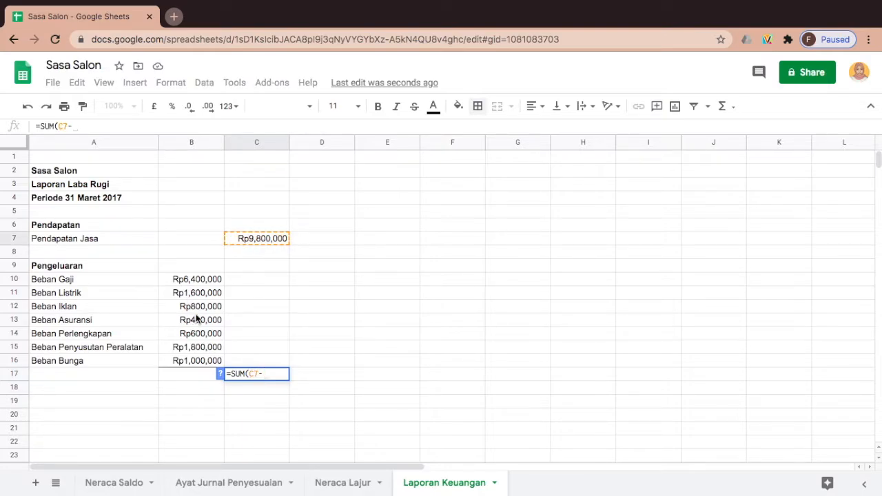
key("BackSpace")
key("BackSpace")
key("BackSpace")
key("BackSpace")
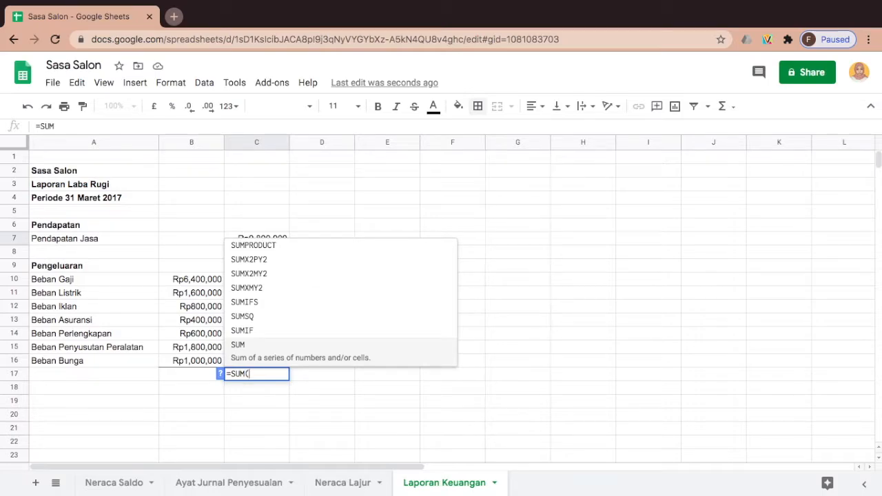
type("(")
left_click_drag(175, 279, 180, 361)
type(")")
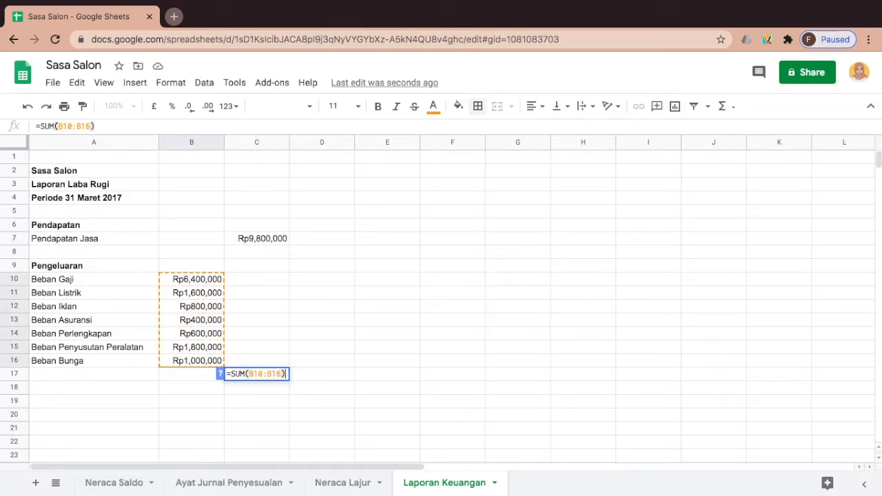
key("Return")
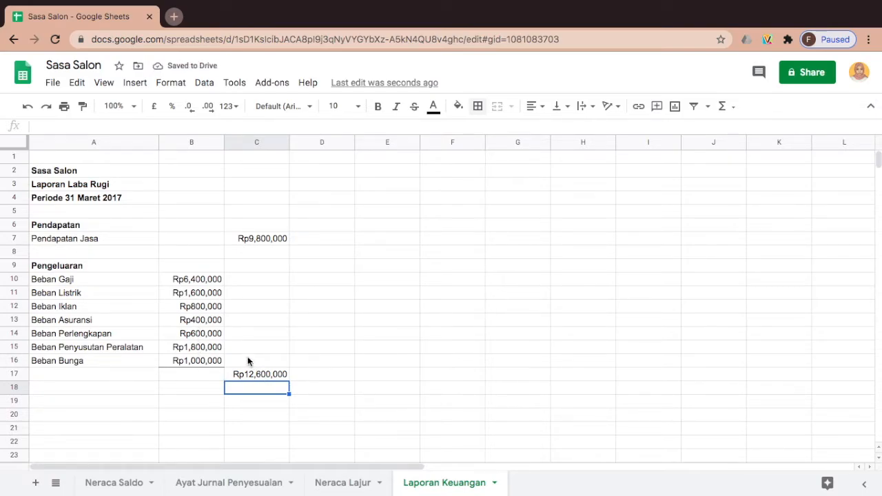
Add a bottom border under the expense total in C17
left_click(255, 376)
key("Down")
left_click(260, 376)
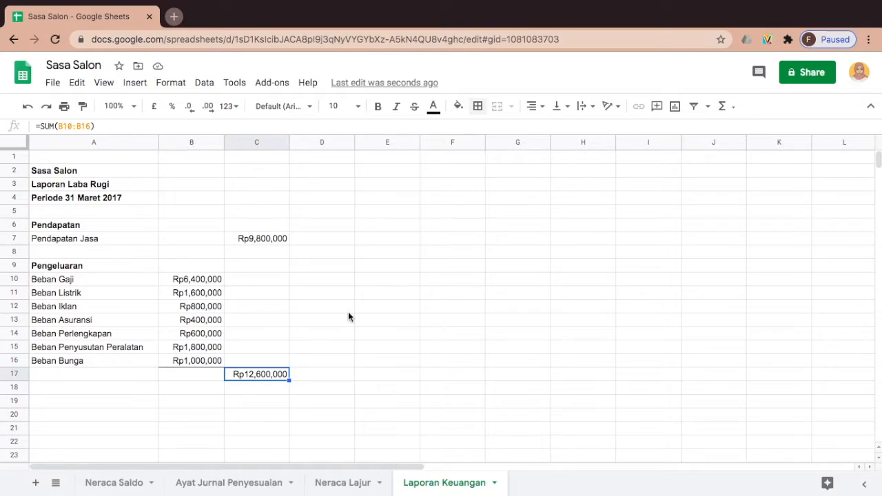
left_click(478, 107)
left_click(535, 153)
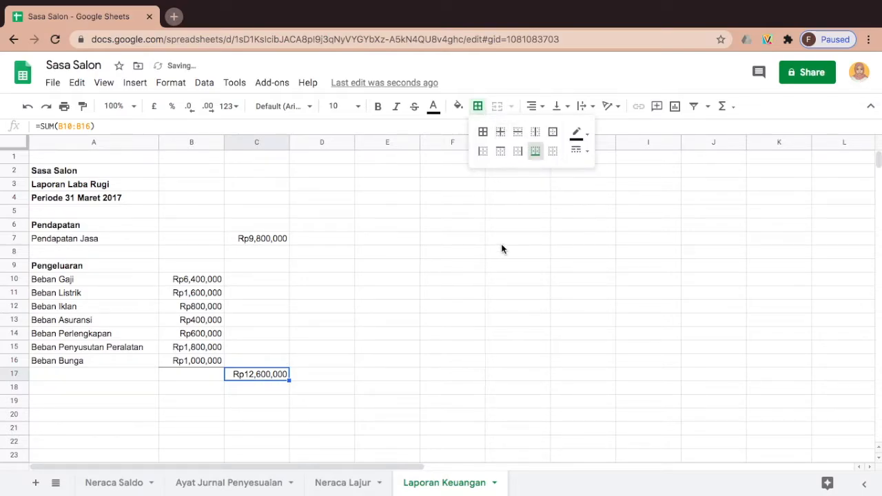
left_click(458, 350)
Calculate the net result in C18 by subtracting total expenses from revenue with =SUM(C7-C17)
left_click(273, 388)
type("=")
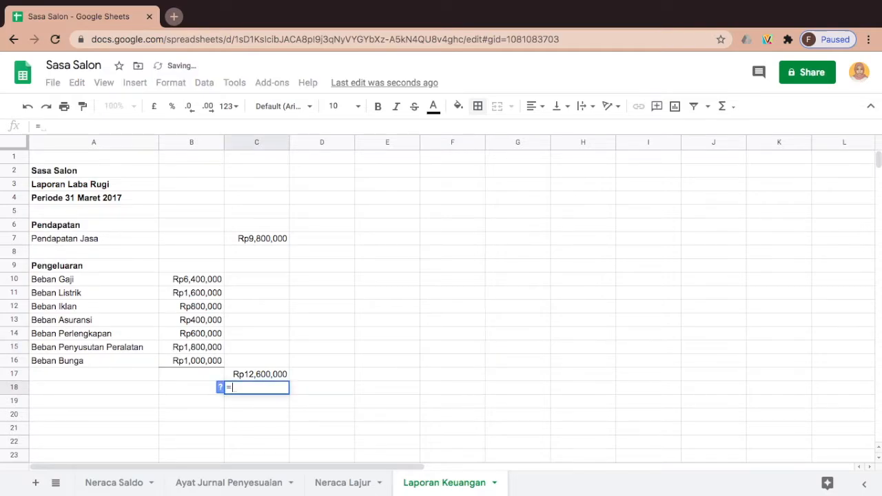
type("SUM(")
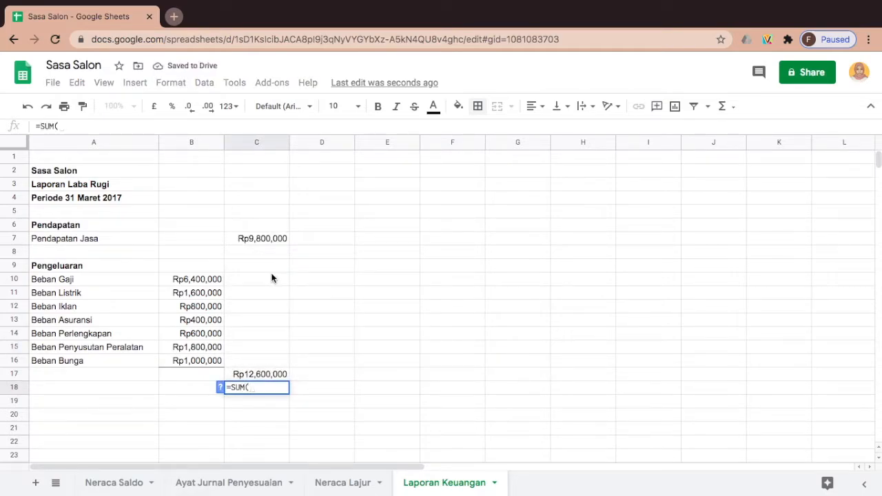
left_click(264, 239)
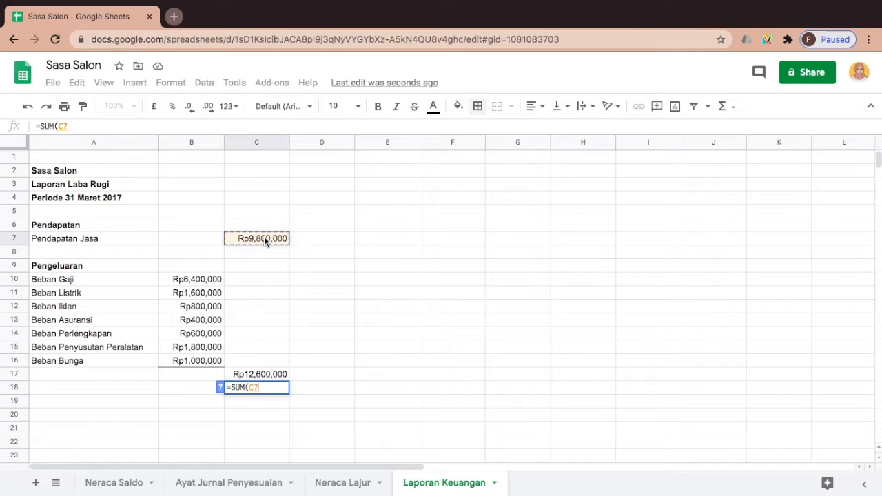
type("-")
left_click(272, 376)
type(")")
key("Return")
left_click(256, 418)
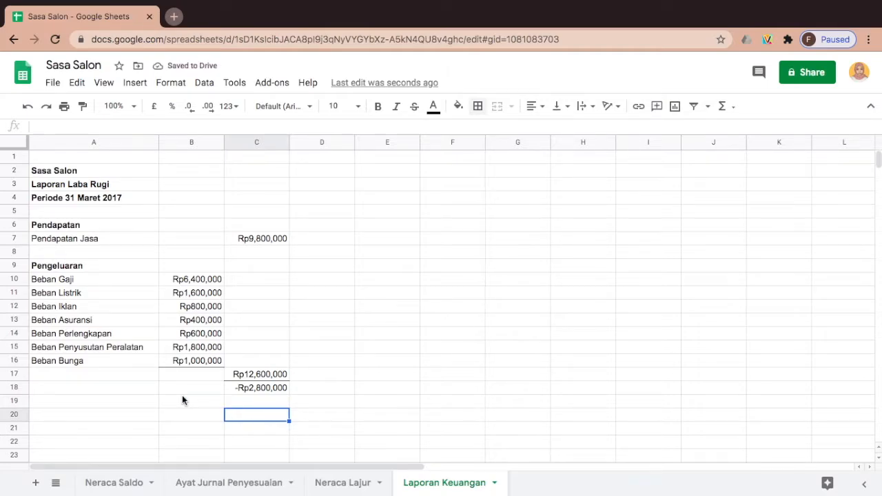
Enter the label Rugi Bersih in A18 for the net result row
left_click(114, 391)
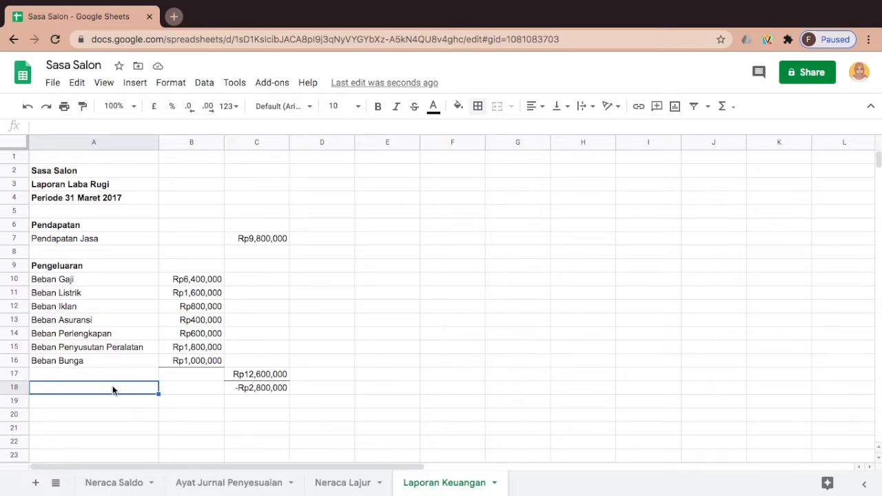
type("Rugi Bers")
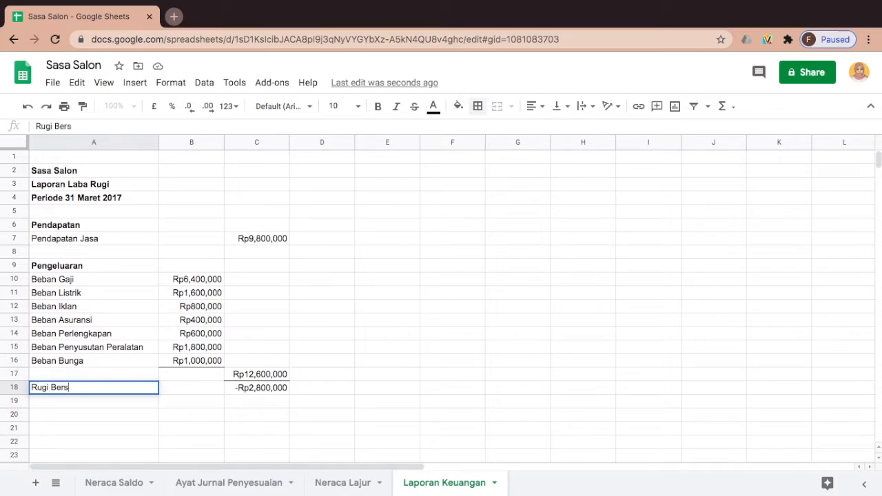
type("ih")
left_click(234, 419)
Make the Rugi Bersih row bold across A18:C18
left_click(71, 390)
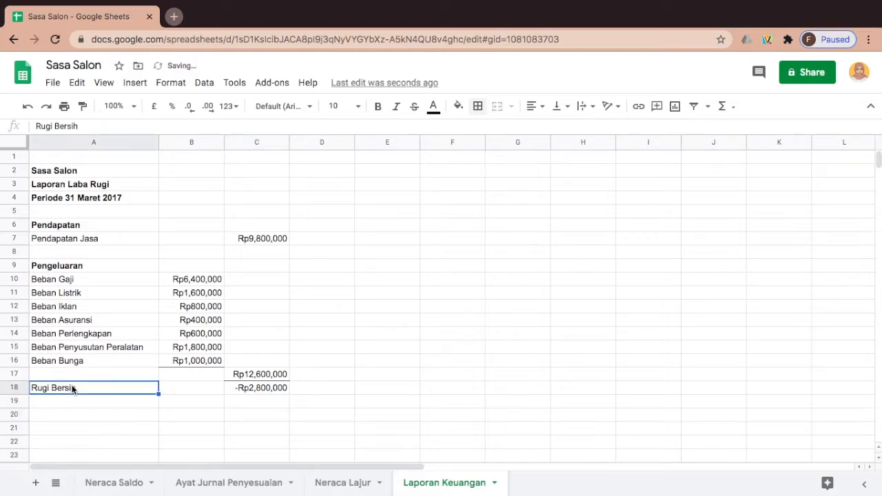
key("shift+Right")
key("shift+Right")
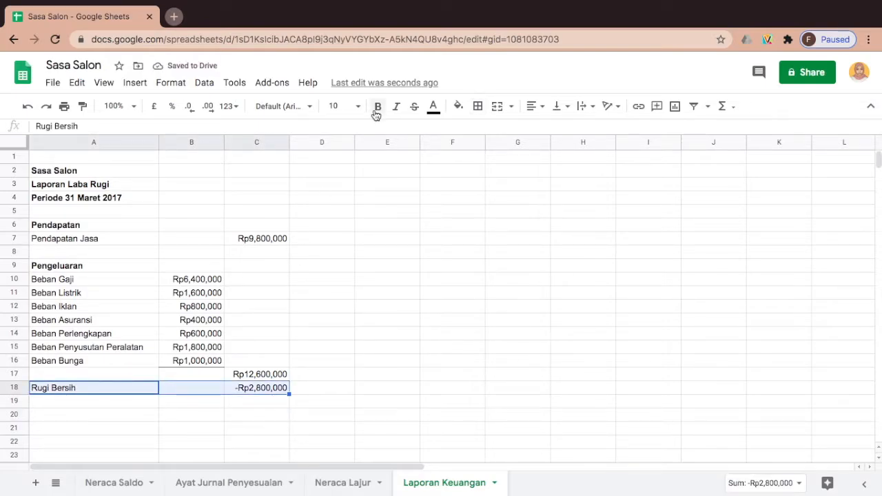
left_click(379, 109)
left_click(231, 403)
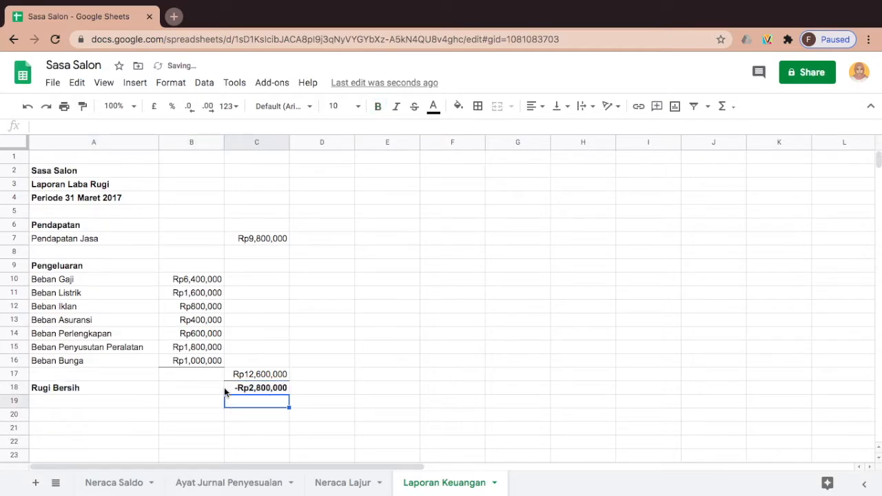
Add a double-line bottom border under the Rugi Bersih amount in C18
left_click(250, 392)
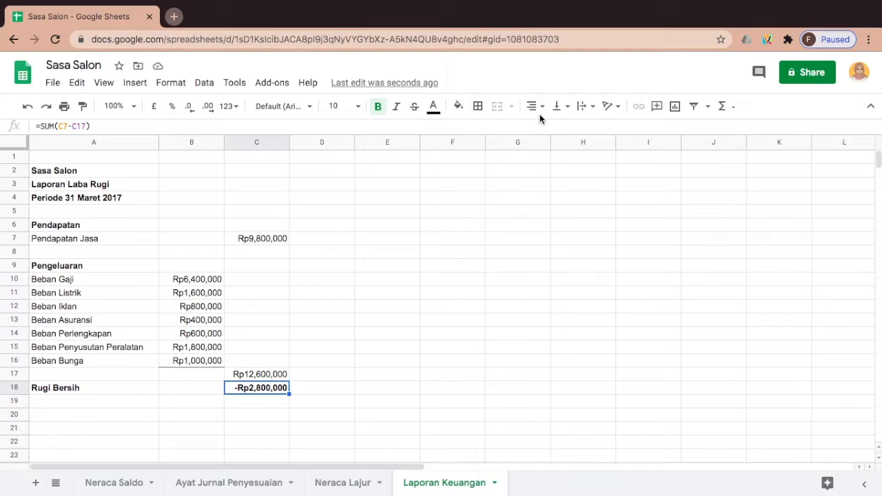
left_click(477, 106)
left_click(587, 150)
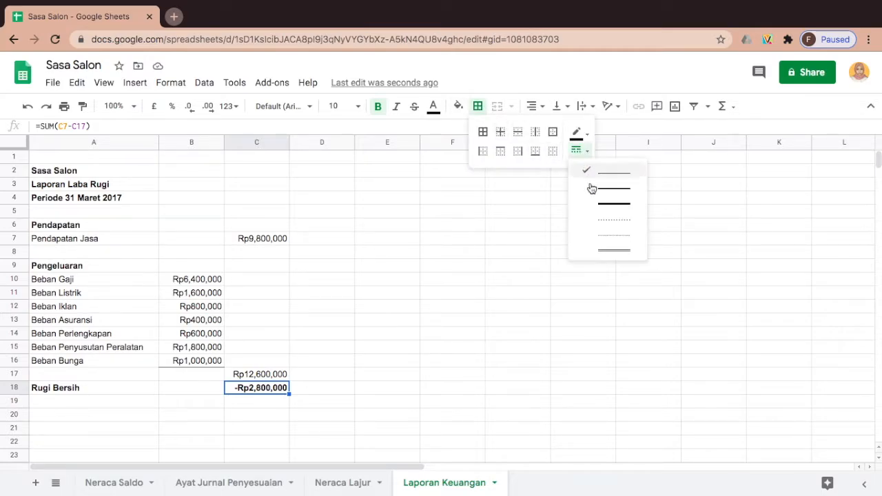
left_click(609, 250)
left_click(535, 153)
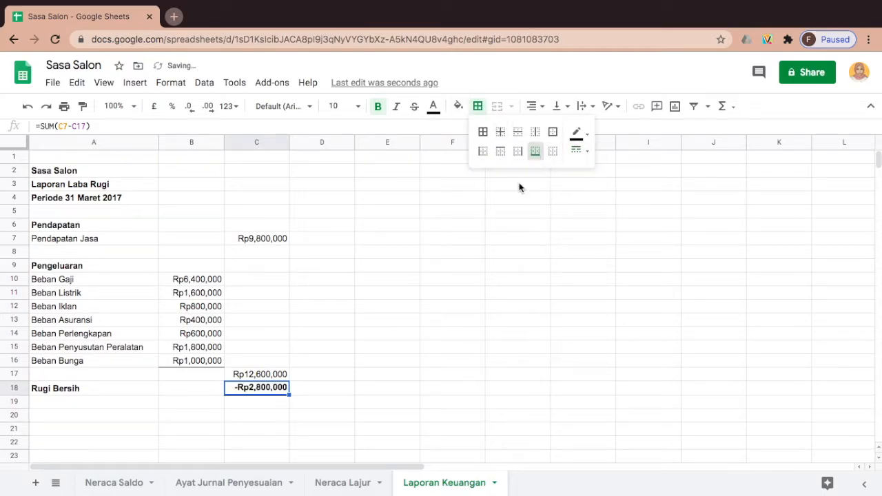
left_click(474, 282)
left_click(299, 365)
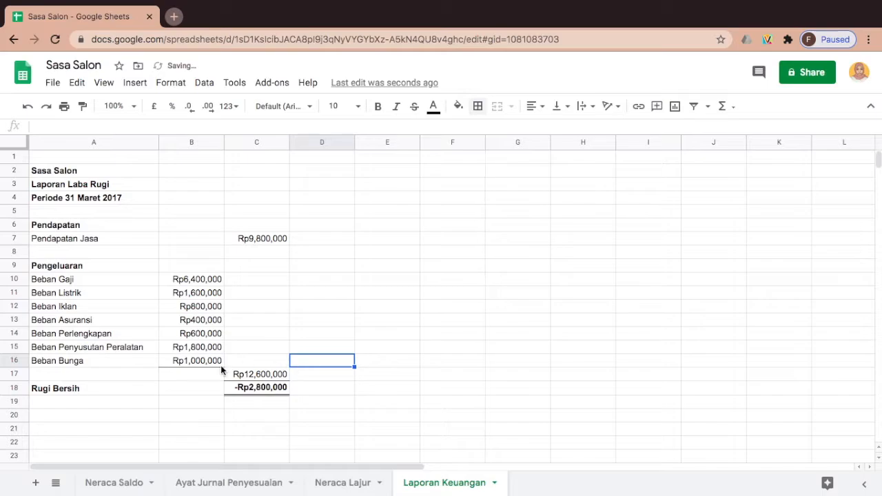
left_click(266, 374)
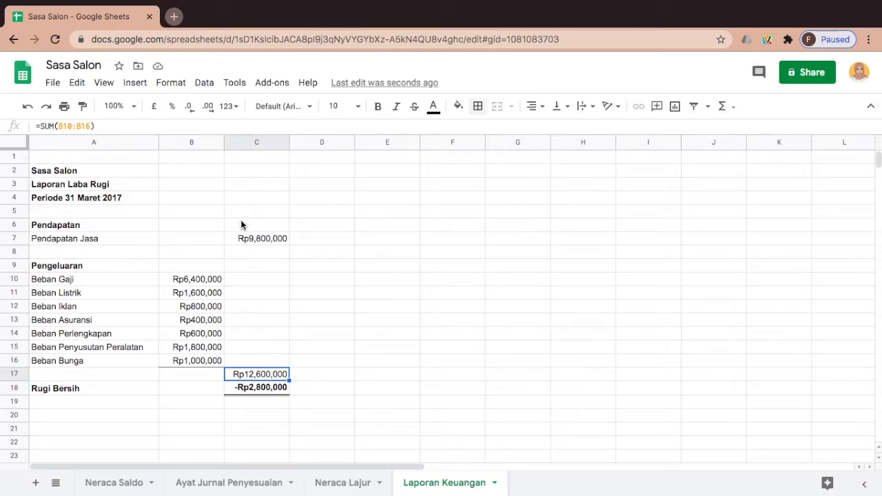
left_click(254, 238)
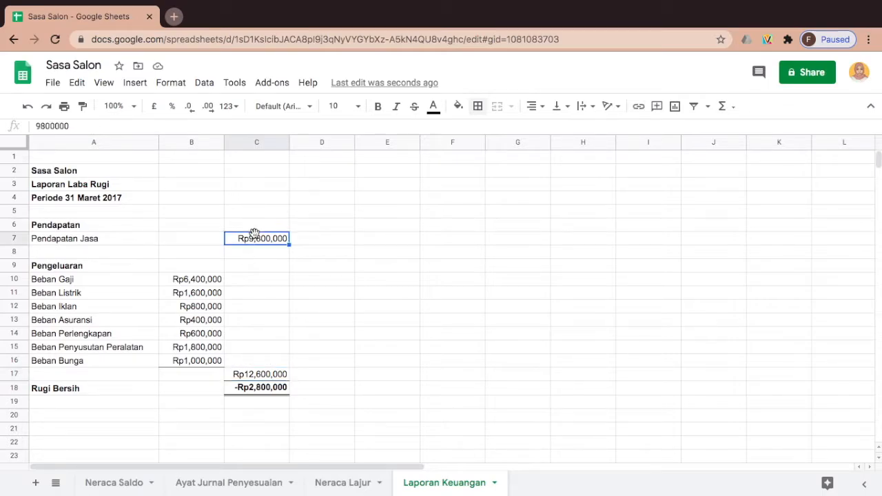
left_click(264, 376)
left_click(262, 390)
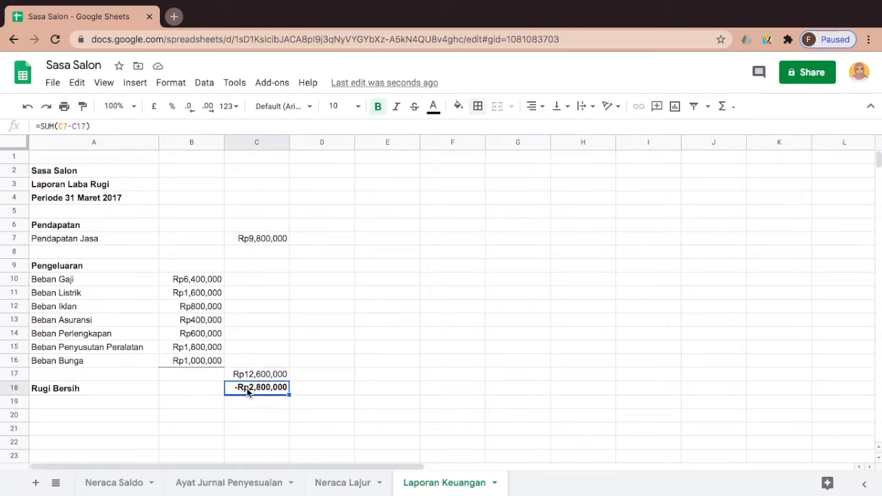
left_click(70, 390)
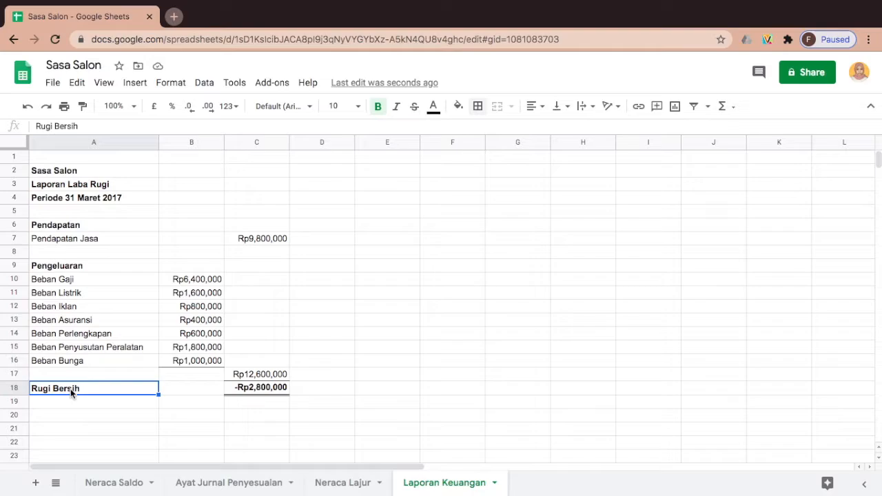
Merge A2:C2 and center the Sasa Salon heading across the income statement's columns
left_click(54, 173)
left_click_drag(54, 172, 256, 172)
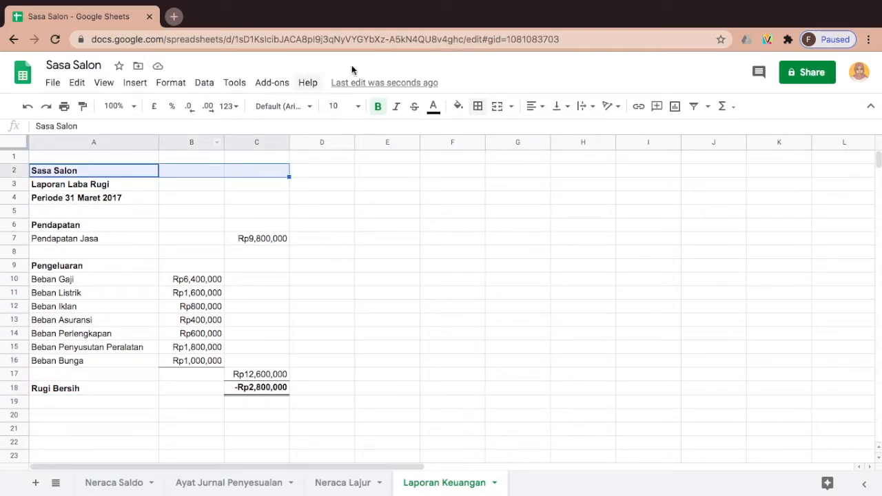
left_click(497, 106)
left_click(525, 110)
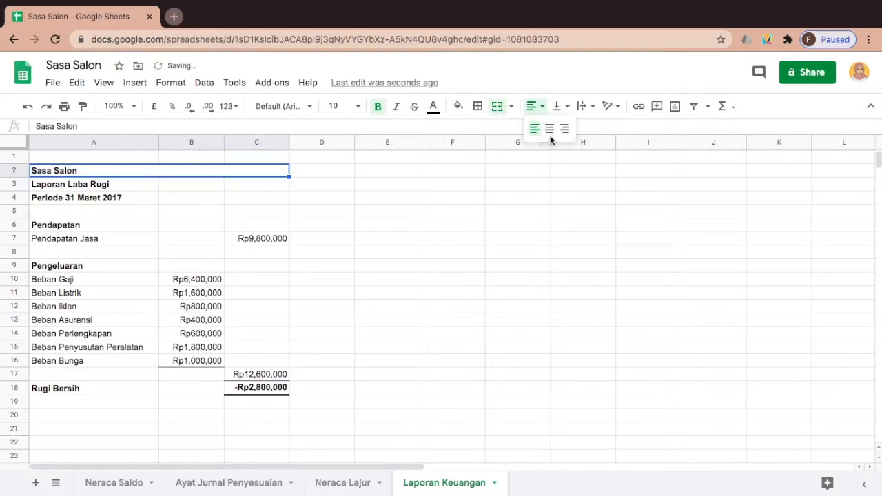
left_click(545, 126)
Merge A3:C3 and center the Laporan Laba Rugi heading
left_click(78, 190)
left_click_drag(78, 190, 261, 184)
left_click(498, 107)
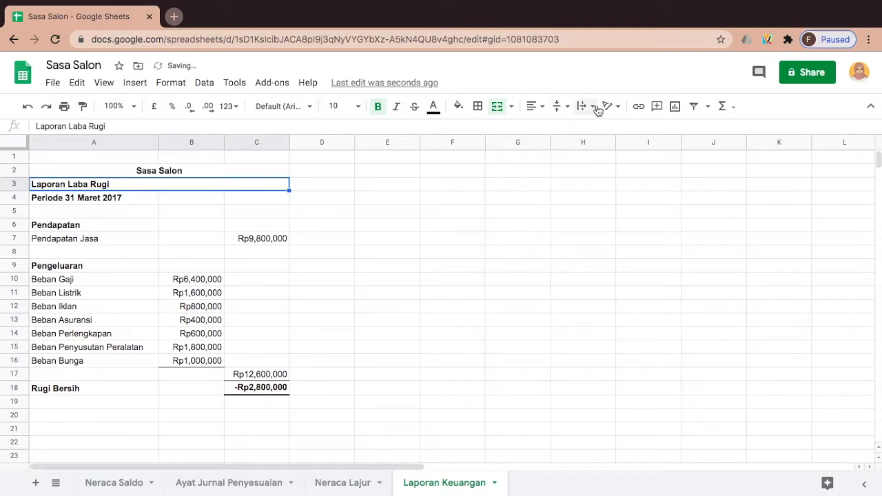
left_click(531, 106)
left_click(545, 127)
Merge A4:C4 and center the Periode 31 Maret 2017 heading
left_click_drag(53, 201, 275, 200)
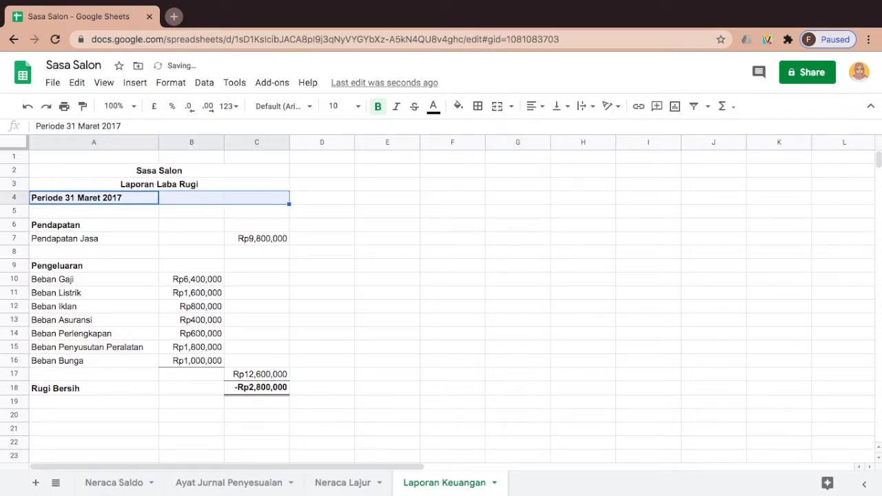
left_click(498, 107)
left_click(532, 107)
left_click(546, 126)
left_click(452, 210)
Add a single-line bottom border under the merged Periode 31 Maret 2017 heading in A4:C4
left_click(165, 198)
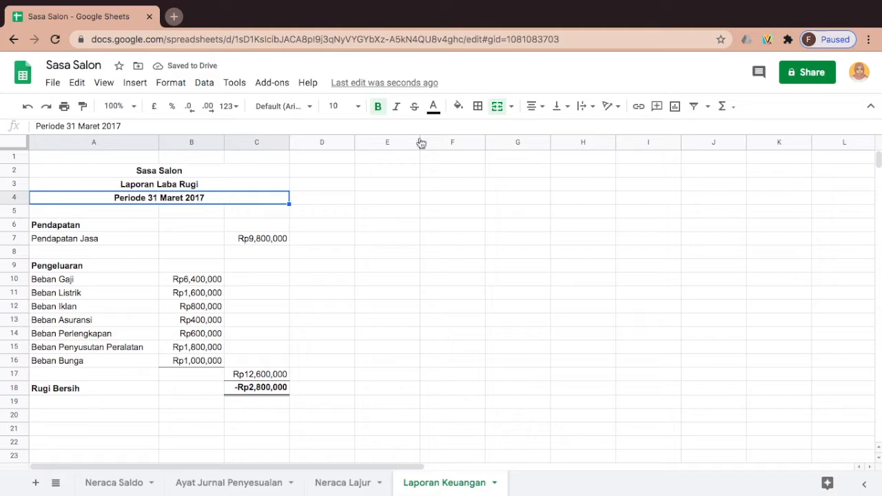
left_click(477, 106)
left_click(584, 156)
left_click(597, 175)
left_click(535, 151)
left_click(518, 265)
Delete the empty row 5 between the period heading and the Pendapatan section
left_click(14, 212)
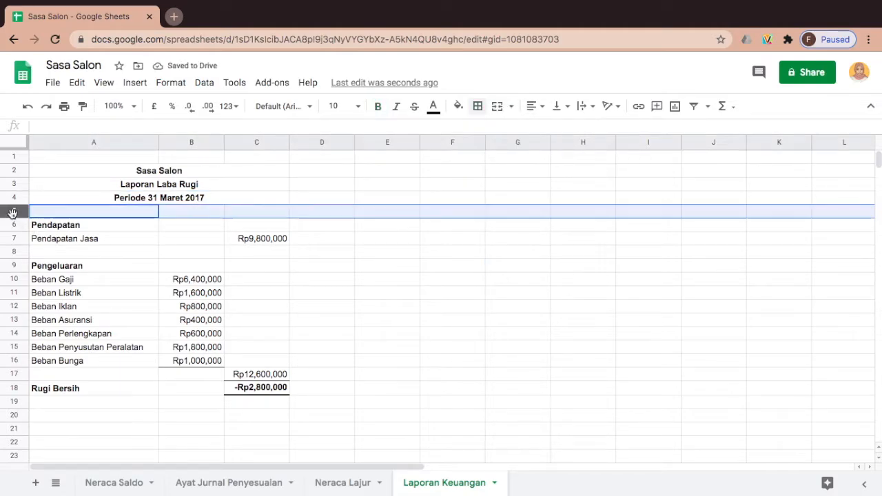
right_click(12, 213)
left_click(55, 242)
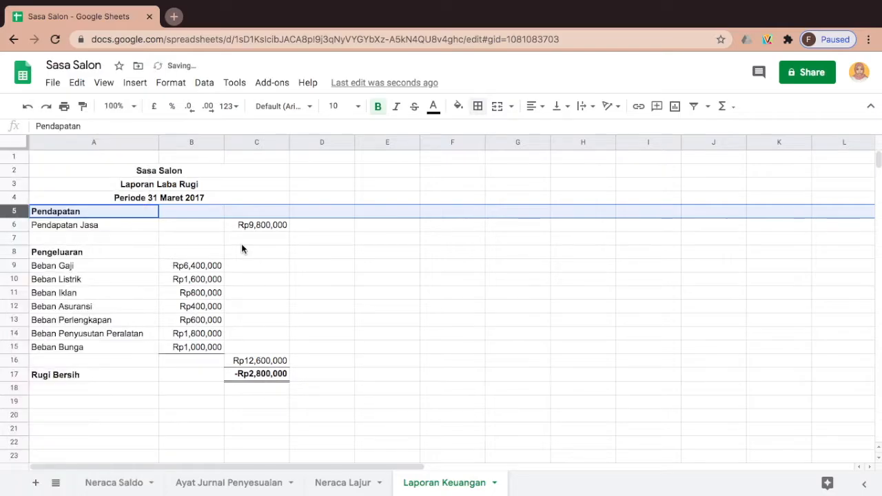
left_click(248, 239)
left_click(347, 267)
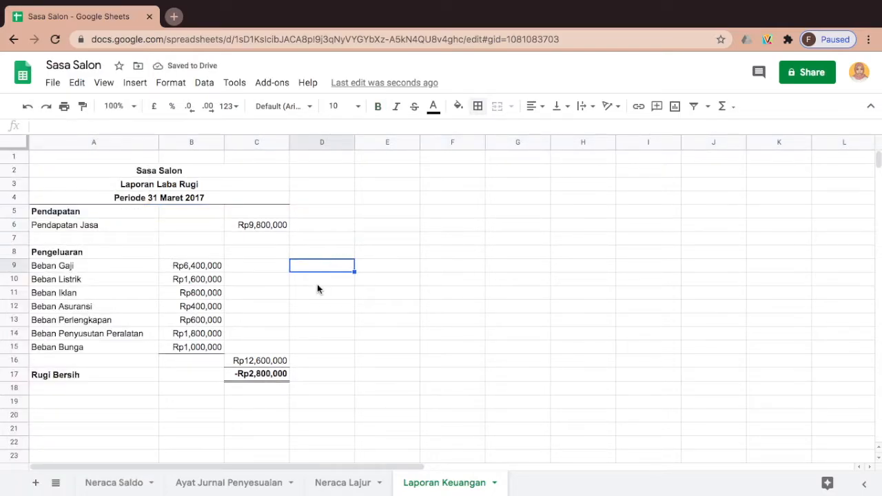
left_click(366, 311)
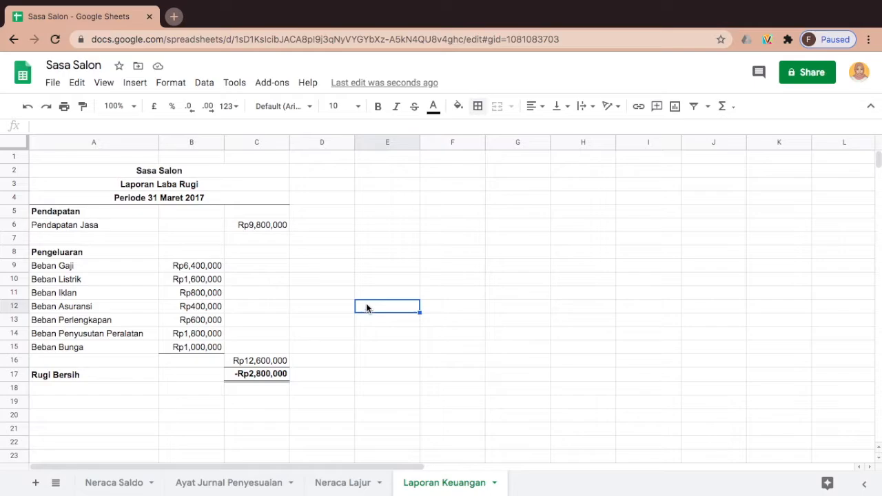
Enter Sasa Salon in E2 as the first heading line of a second report
left_click(409, 176)
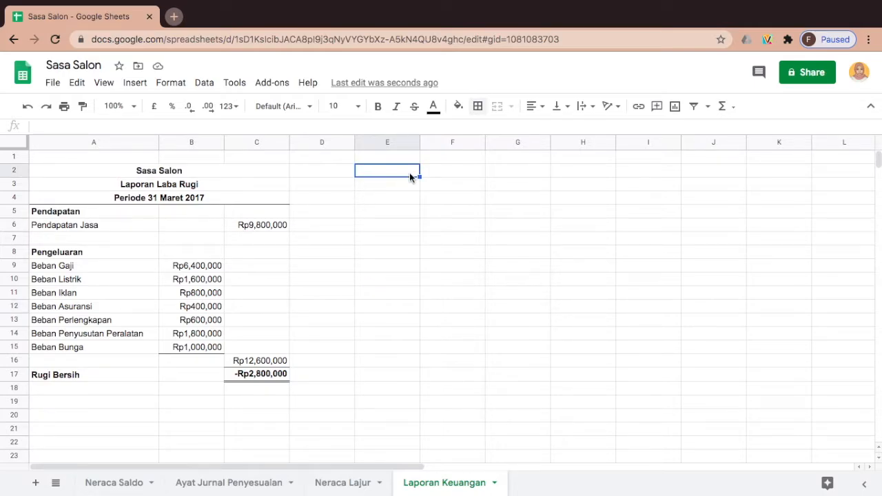
type("Sasa Salon")
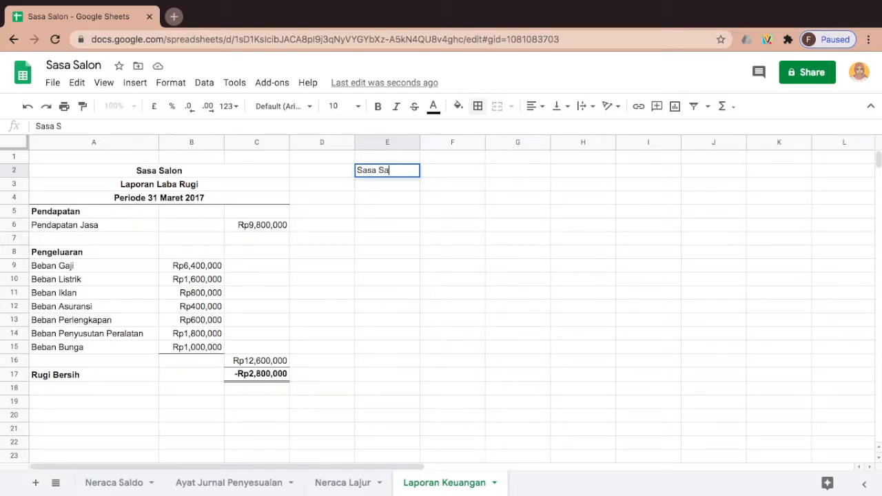
key("Return")
Enter the report title Laporan Perubahan Modal in E3
type("Laporan perubahan")
key("BackSpace")
key("BackSpace")
key("BackSpace")
key("BackSpace")
key("BackSpace")
key("BackSpace")
key("BackSpace")
key("BackSpace")
key("BackSpace")
key("BackSpace")
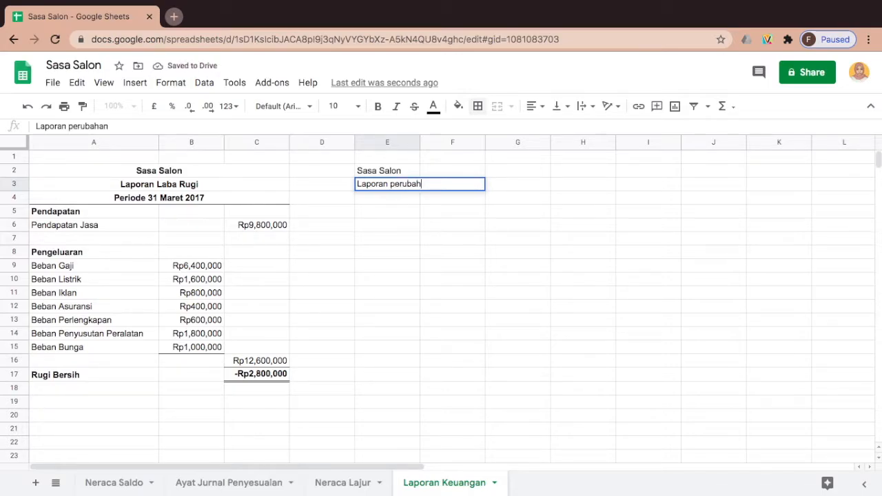
type("Pe")
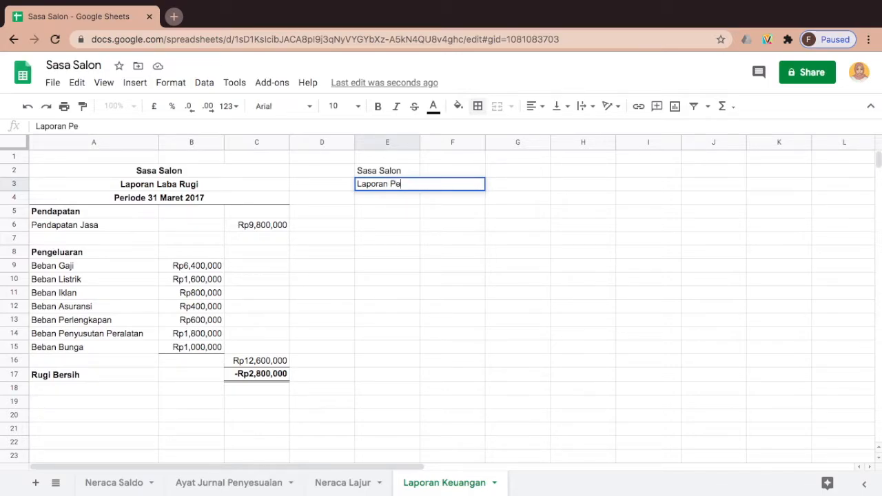
type("rubahan Modal")
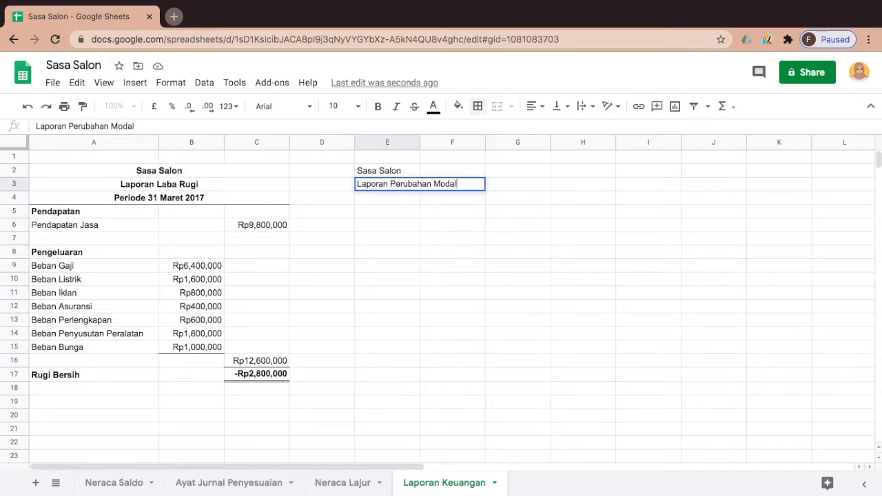
key("Return")
Enter the period line Periode 31 Maret 2017 in E4
type("Periode ")
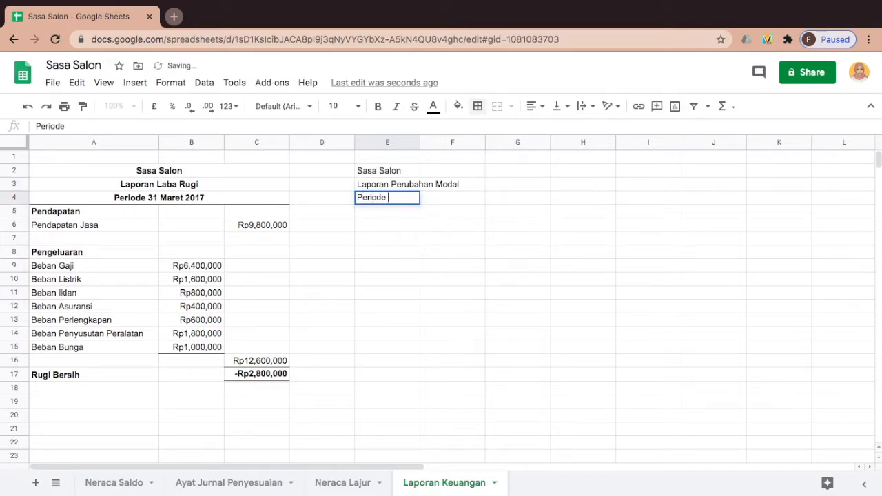
type("31 Maret ")
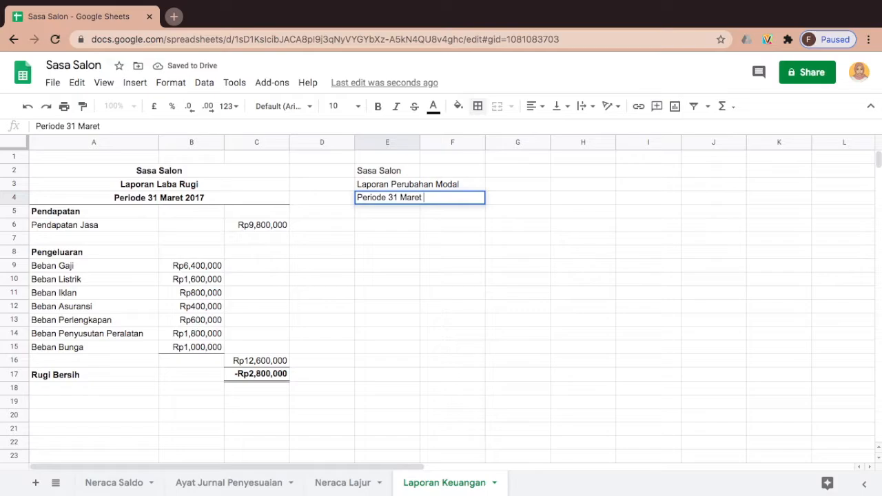
type("2017")
left_click(456, 219)
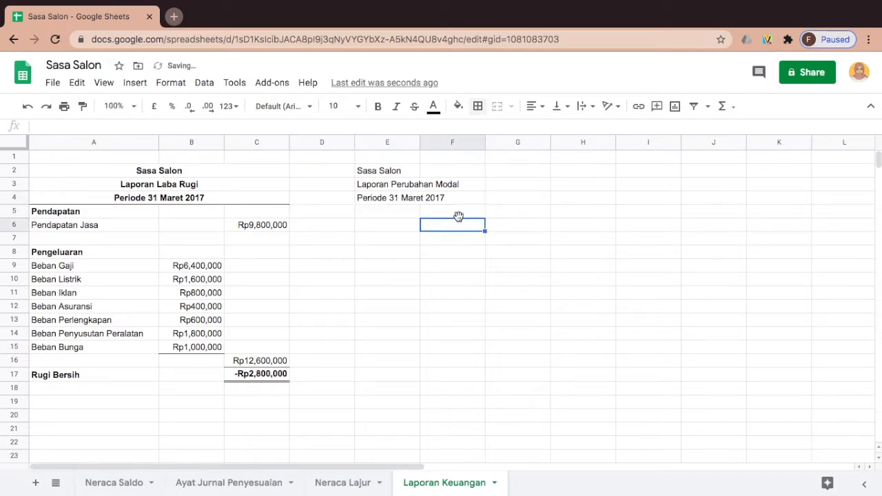
Make the three heading lines in E2:E4 bold
left_click(379, 172)
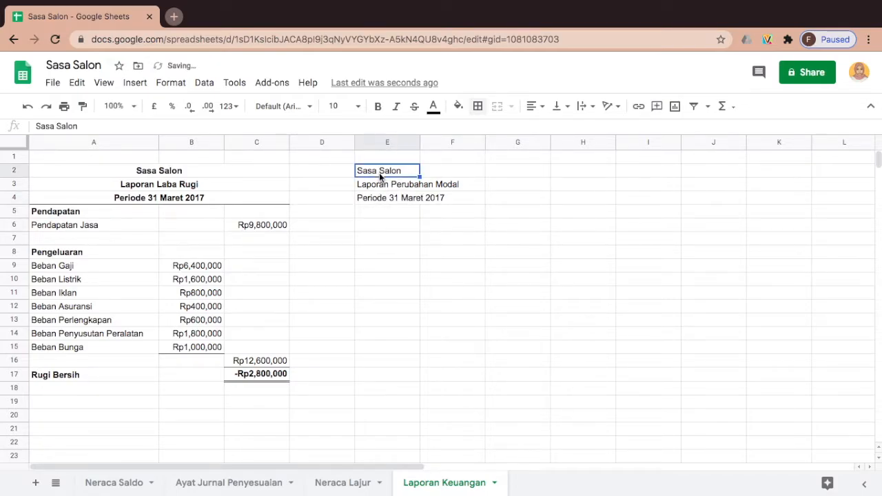
left_click_drag(379, 176, 386, 198)
left_click(377, 106)
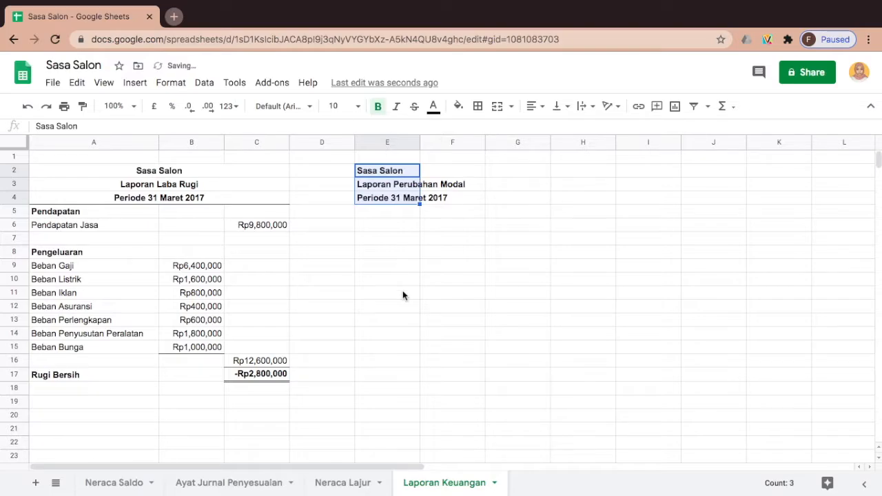
left_click(402, 295)
Enter the label Modal Awal in E5 below the capital report's headings
left_click(375, 218)
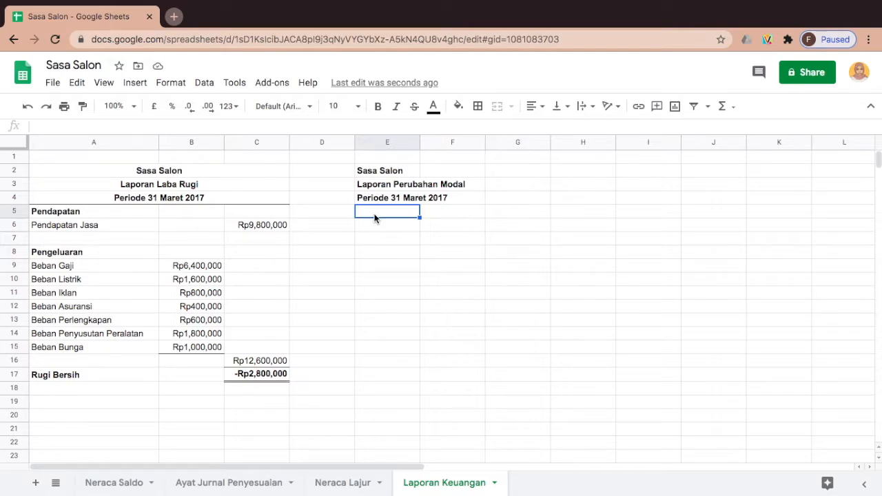
type("Modal Awal")
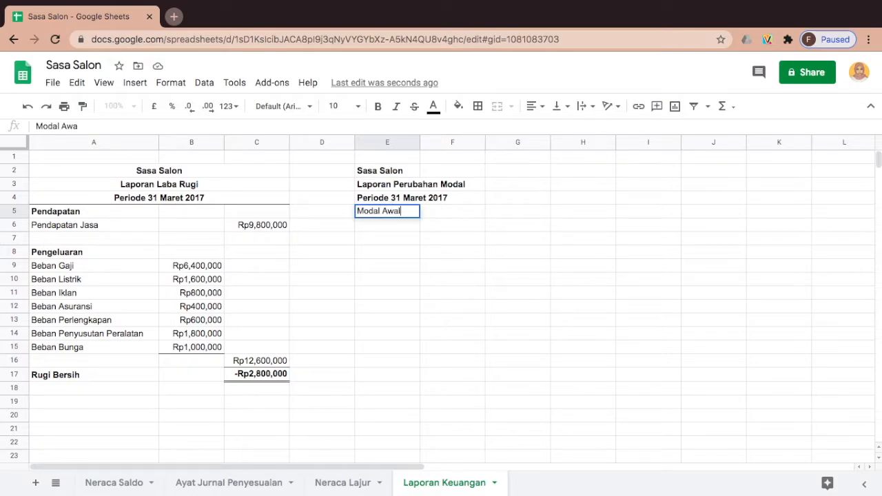
left_click(398, 250)
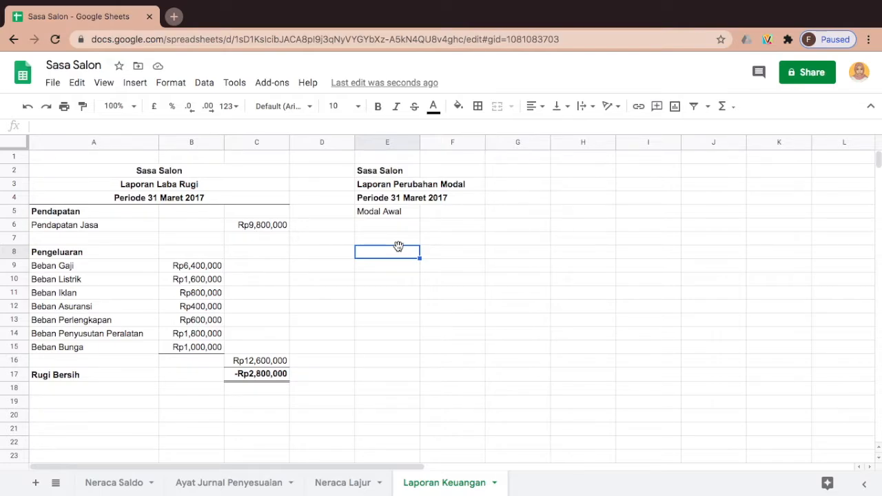
Enter the label Rugi Bersih in E6 below Modal Awal
left_click(376, 230)
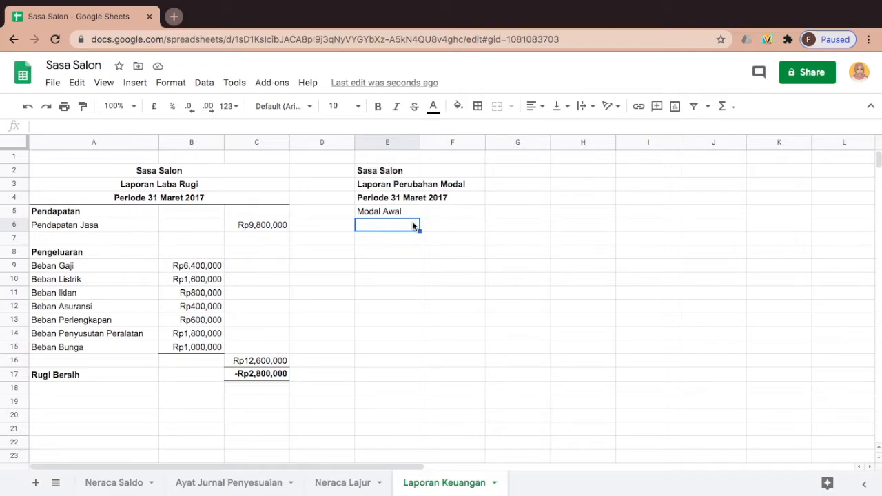
type("Ru")
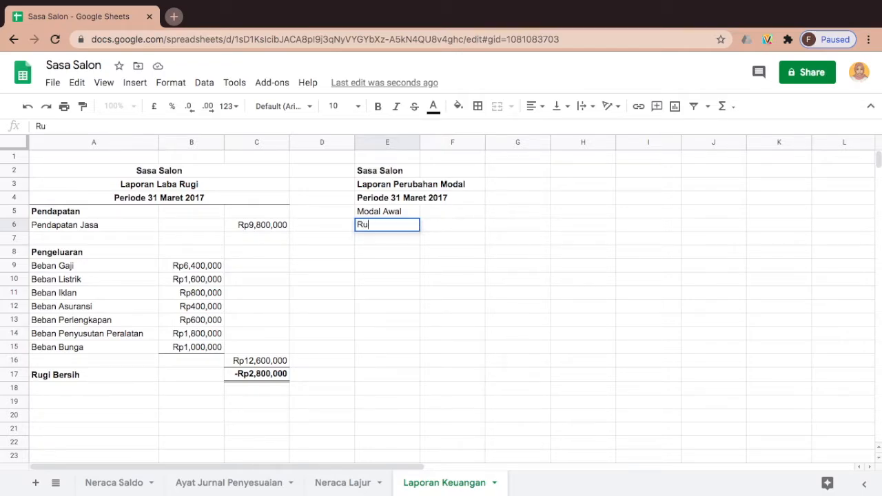
type("gi Bersih")
left_click(467, 215)
Look up the owner's capital in row 15 of the Neraca Lajur sheet and enter 60000000 as Modal Awal in G5 of Laporan Keuangan
left_click(516, 212)
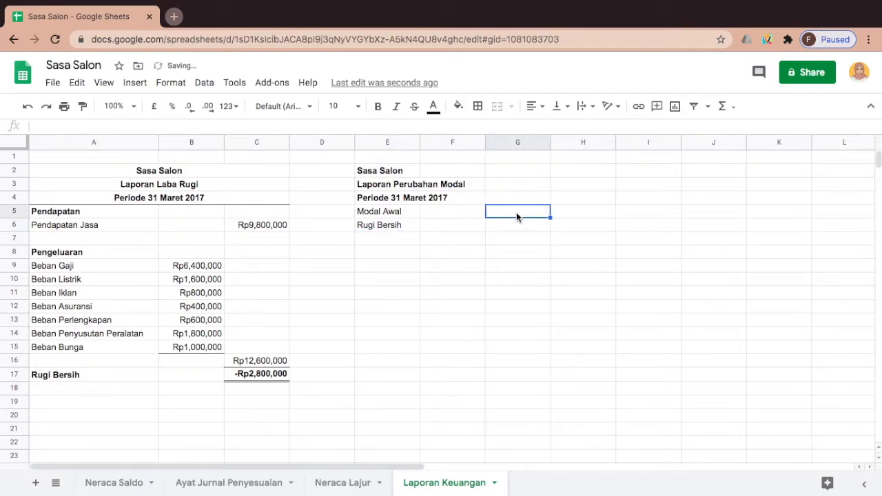
left_click(368, 484)
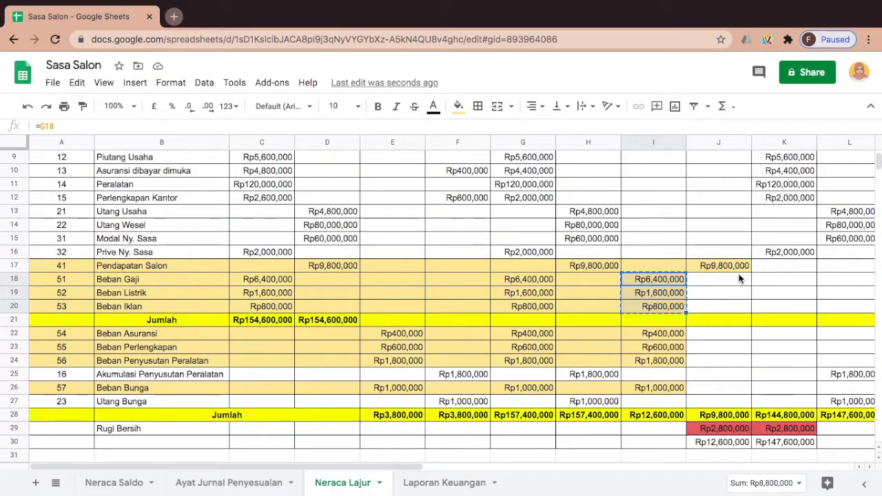
scroll(761, 276, "up", 1)
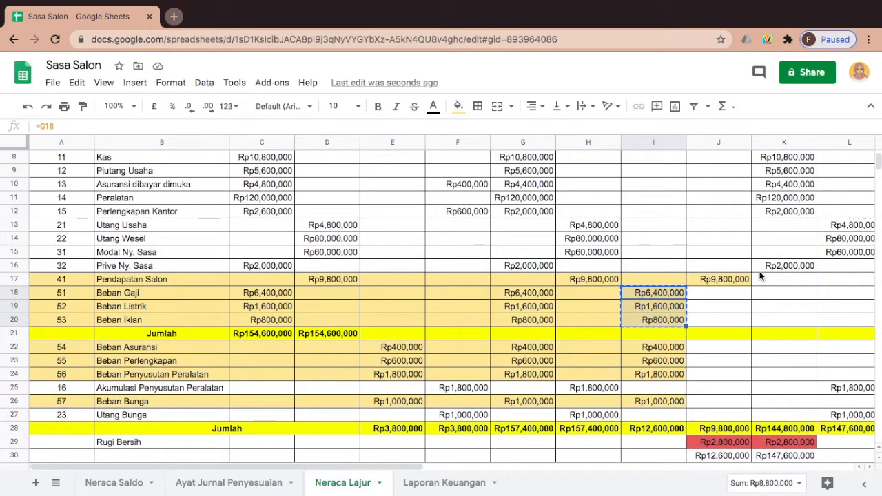
left_click(10, 252)
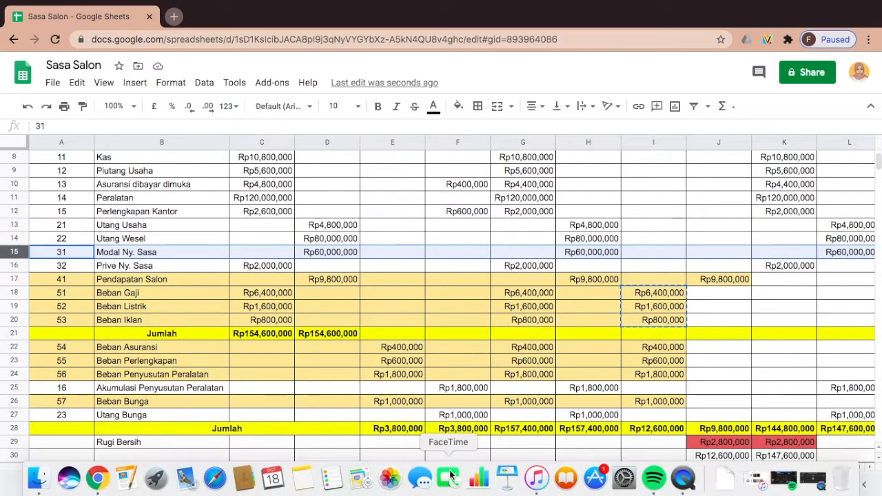
left_click(446, 483)
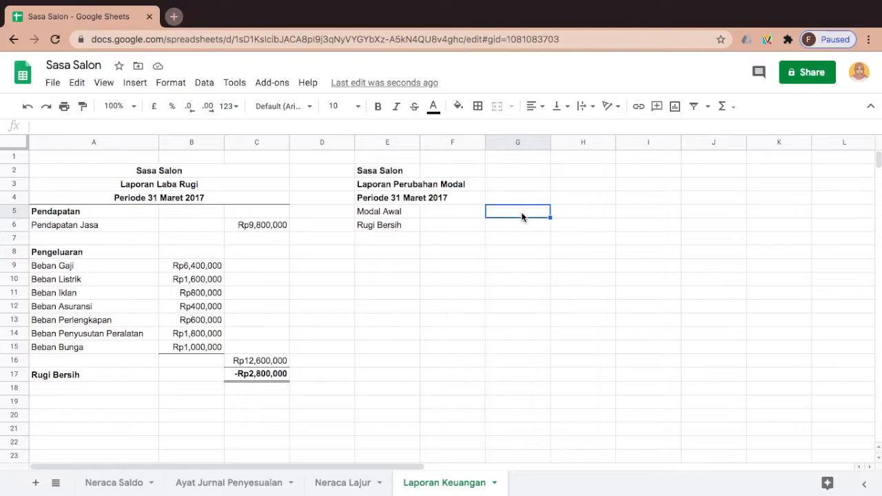
type("60000000")
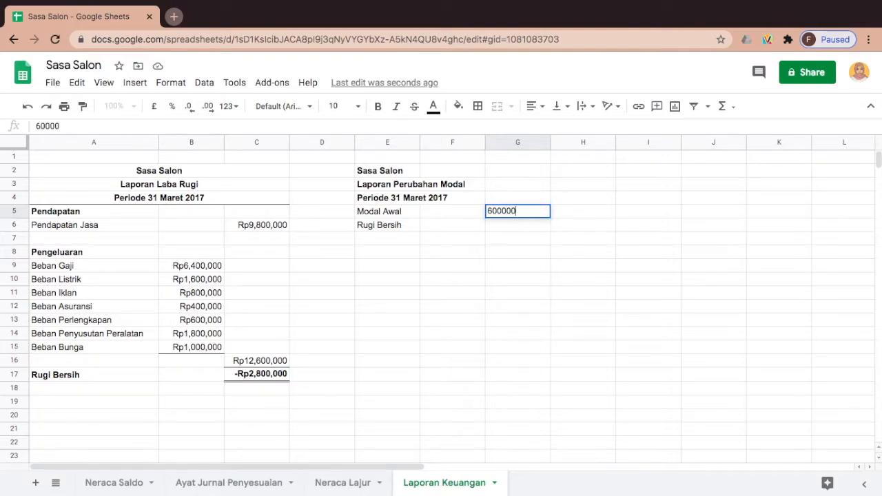
left_click(534, 243)
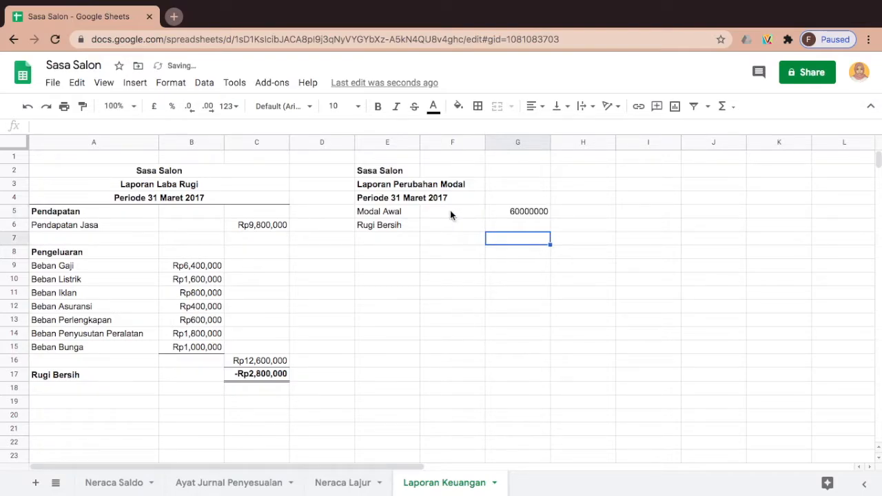
Format the amount range F5:G18 as rupiah currency without decimals
left_click_drag(450, 210, 517, 388)
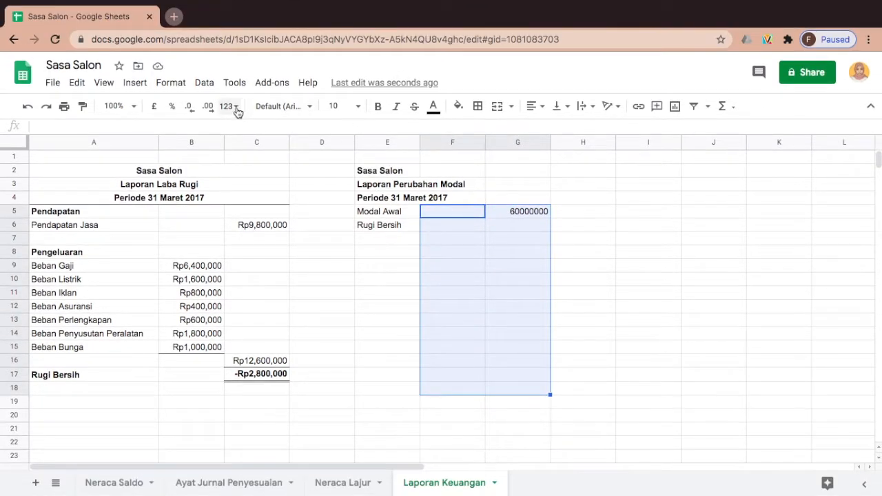
left_click(230, 106)
left_click(330, 463)
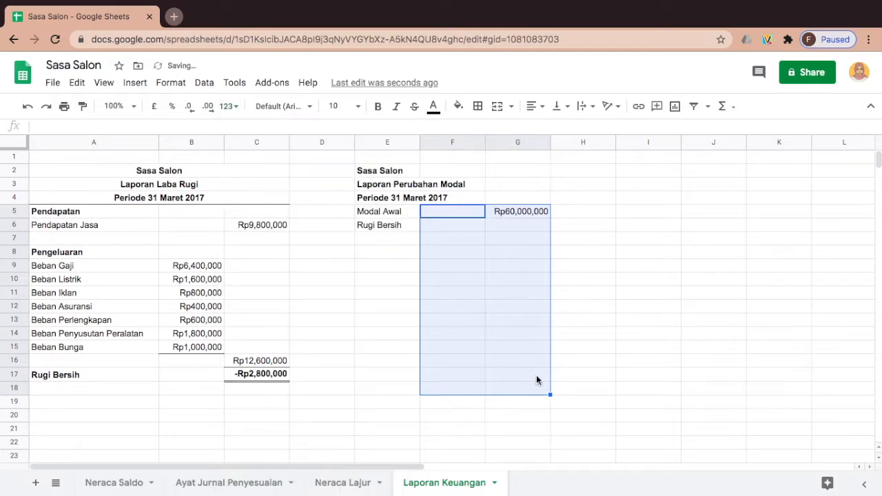
left_click(582, 350)
left_click(503, 251)
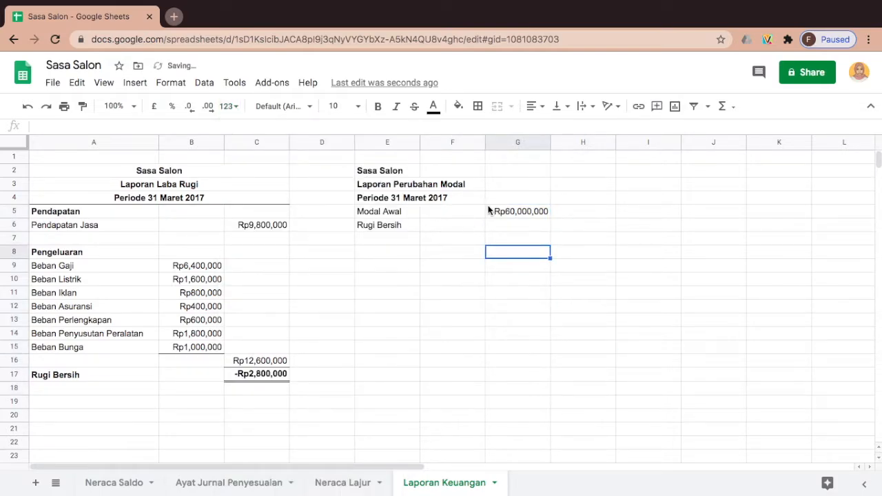
left_click(501, 225)
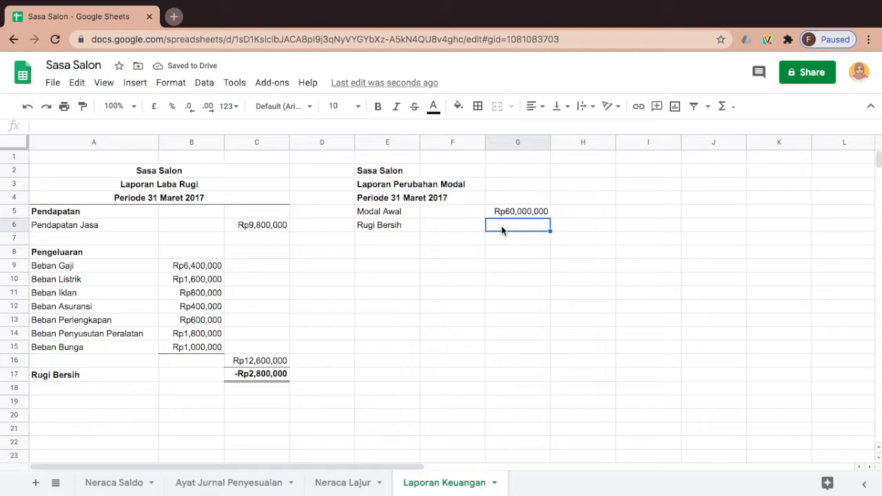
Link the Rugi Bersih amount in G6 to C17 with =C17 and add a bottom border to the cell
type("=")
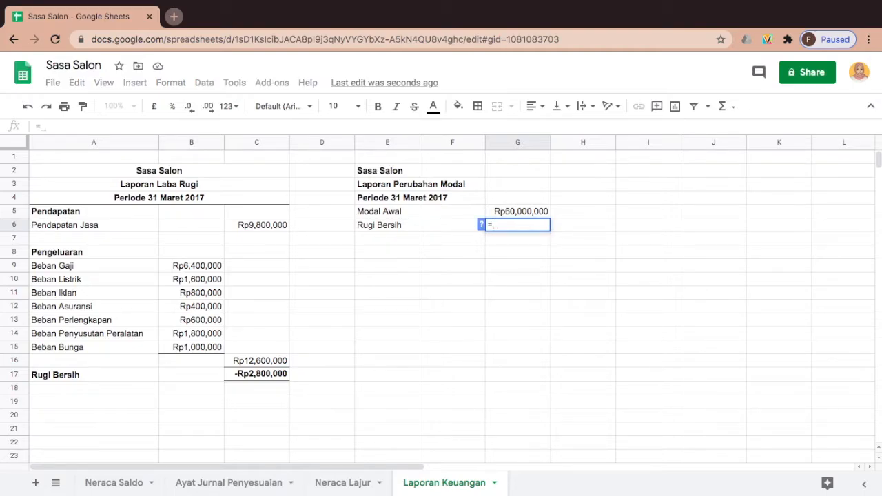
left_click(247, 376)
key("Return")
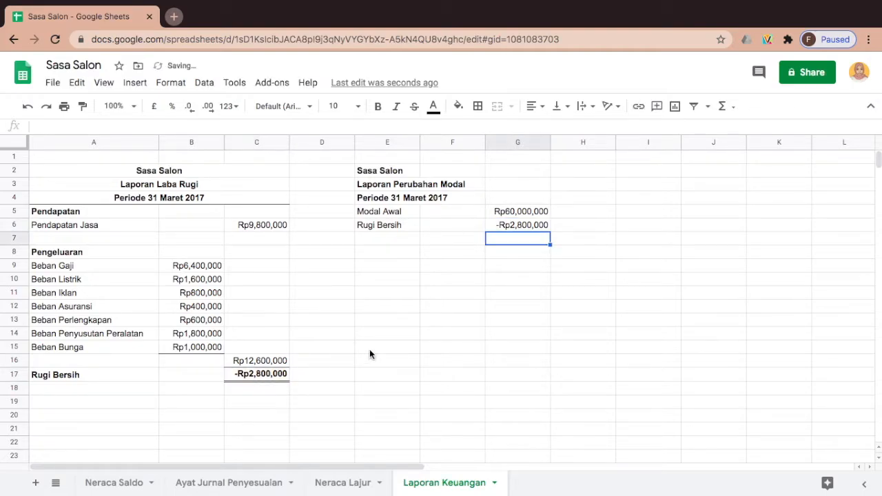
left_click(510, 225)
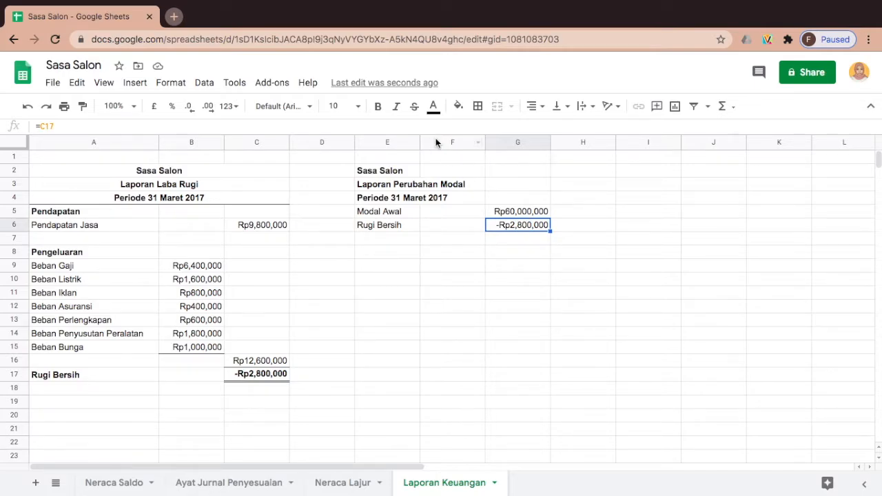
left_click(476, 106)
left_click(535, 150)
left_click(543, 278)
Add up Modal Awal and Rugi Bersih in G7 with =SUM(G5:G6)
left_click(514, 241)
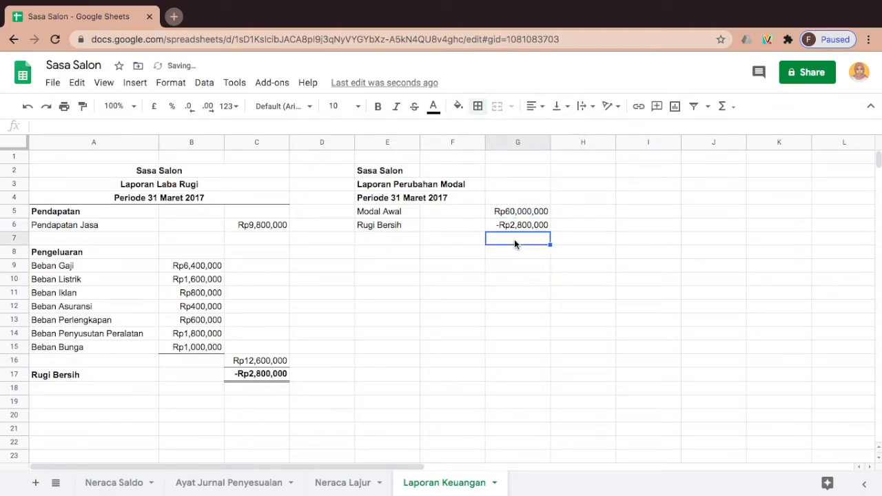
type("=SUM(")
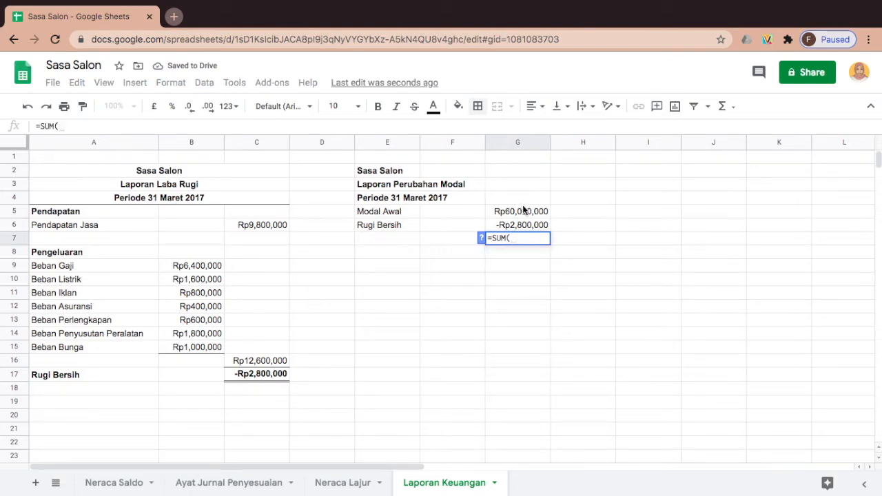
left_click_drag(523, 212, 522, 225)
key("Return")
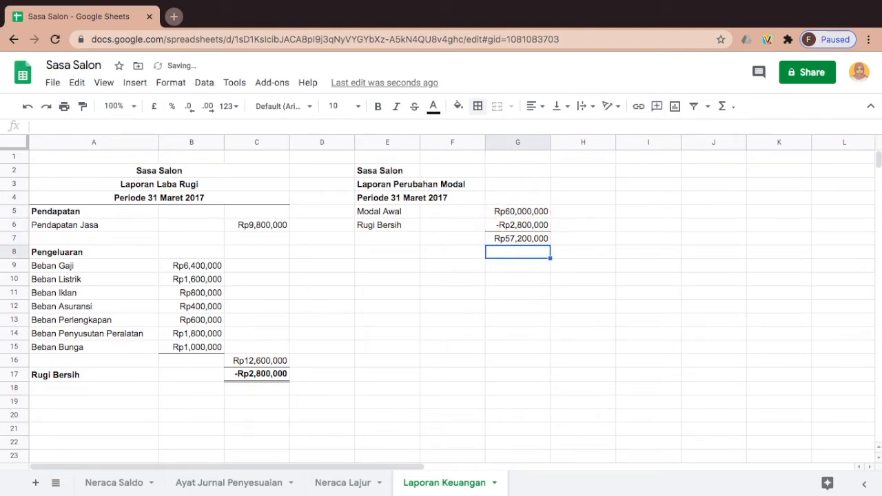
left_click(522, 280)
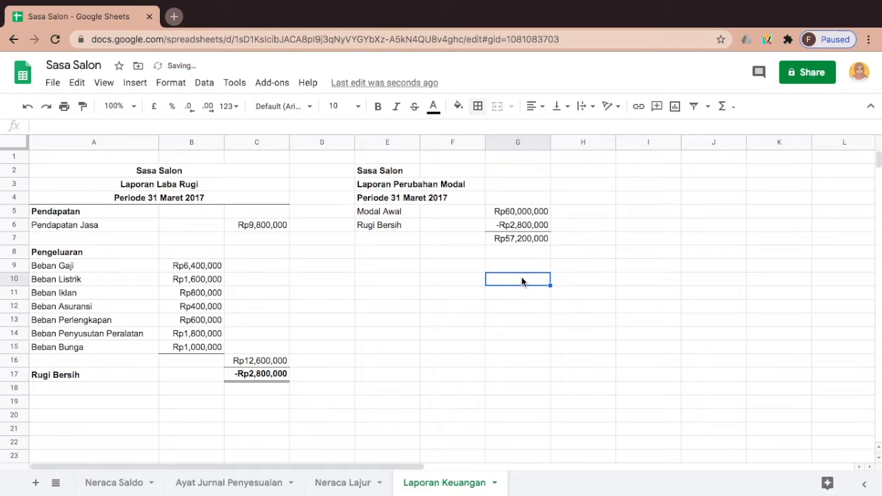
left_click(508, 249)
left_click(514, 238)
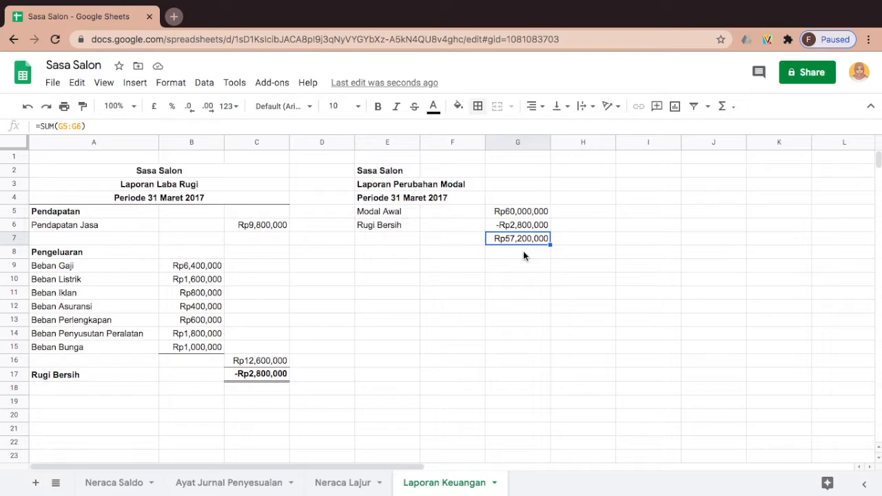
Enter the label Prive in E9 of the capital report
left_click(381, 266)
type("p")
key("BackSpace")
type("Prive")
left_click(404, 281)
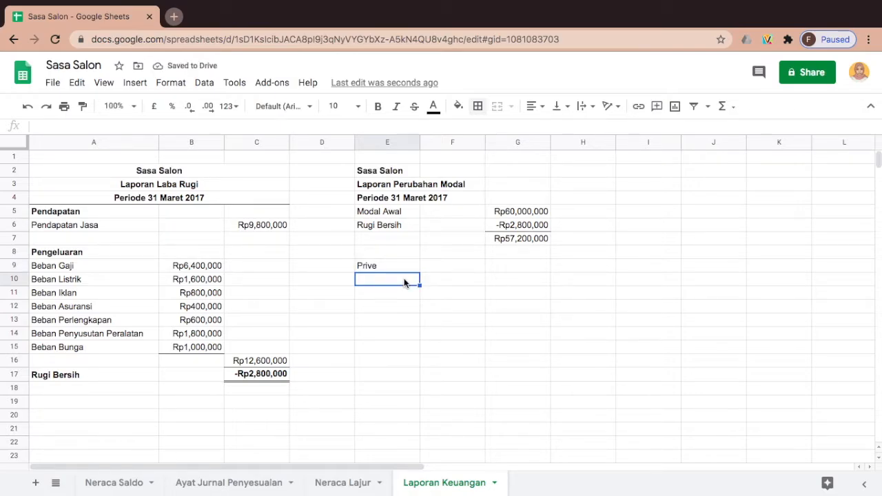
left_click(386, 265)
Look up the owner's drawings in row 16 of the Neraca Lajur sheet and enter 2000000 in G9 of Laporan Keuangan
left_click(512, 256)
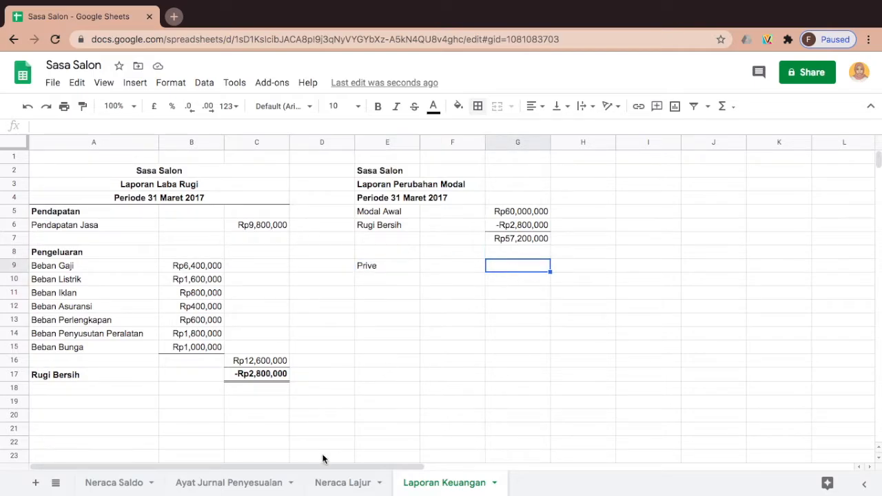
left_click(343, 486)
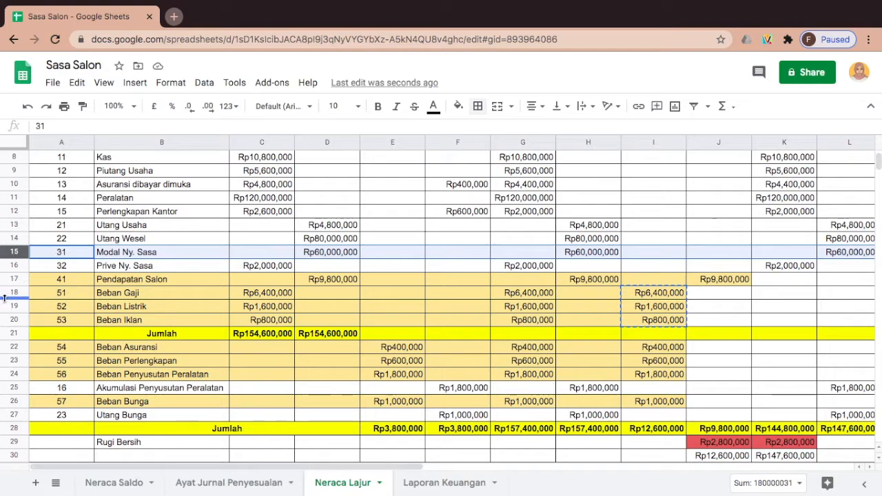
left_click(11, 266)
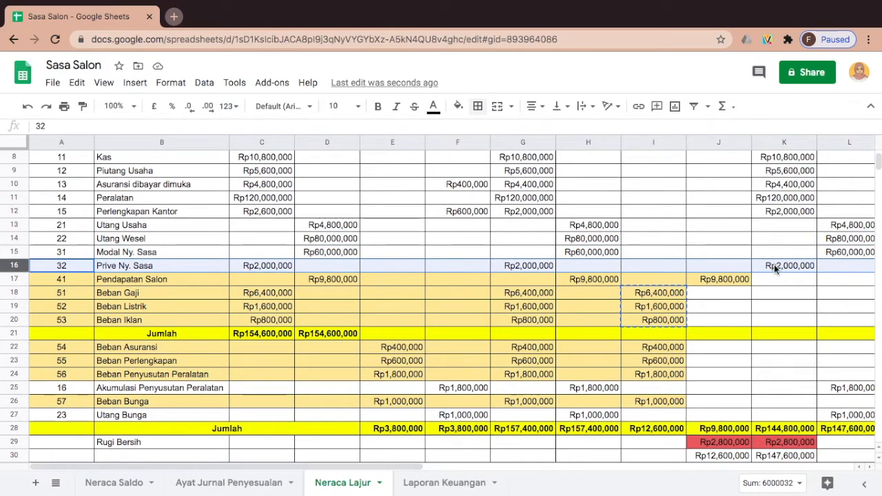
left_click(482, 483)
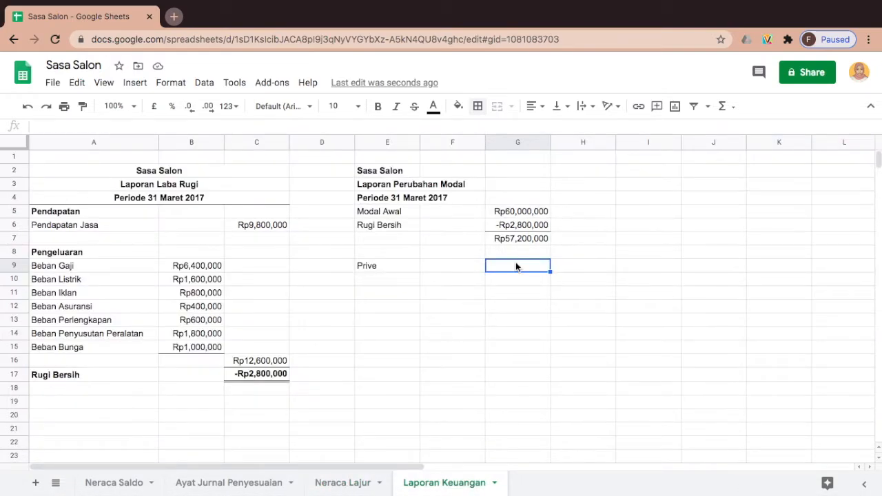
type("2000000")
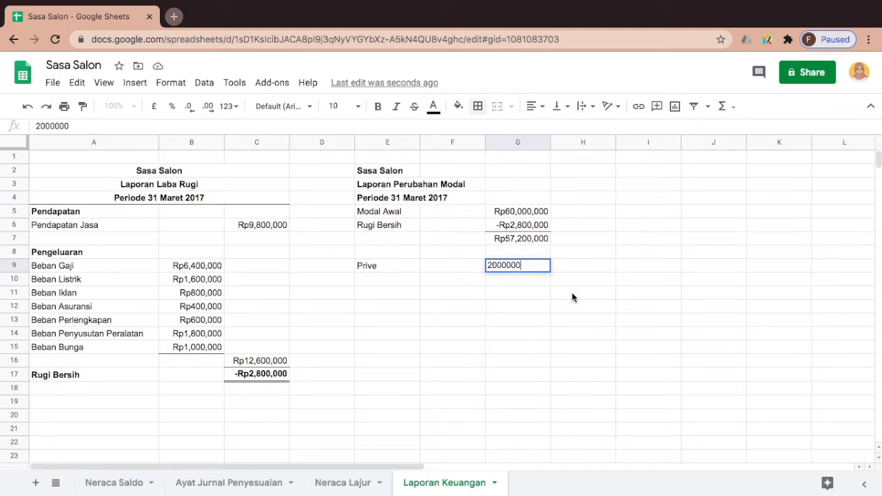
left_click(573, 296)
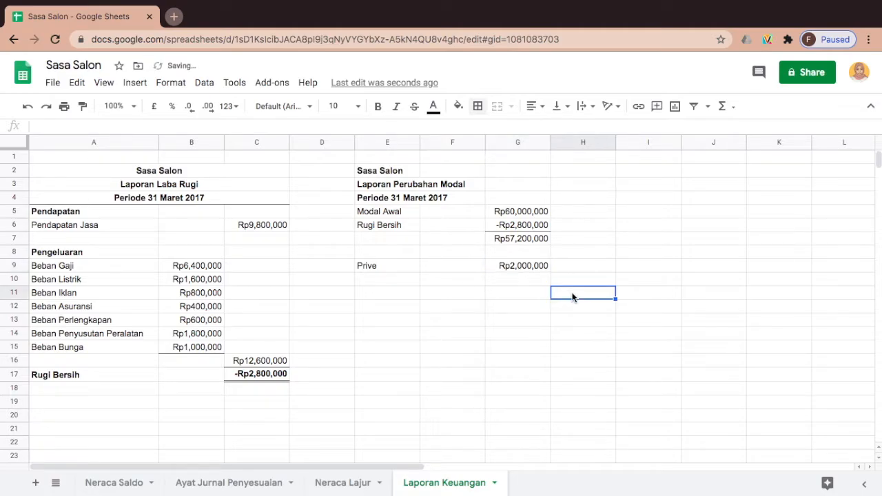
Make the Prive amount in G9 negative by entering it as (2000000), and add a bottom border to the cell
left_click(487, 283)
left_click(502, 269)
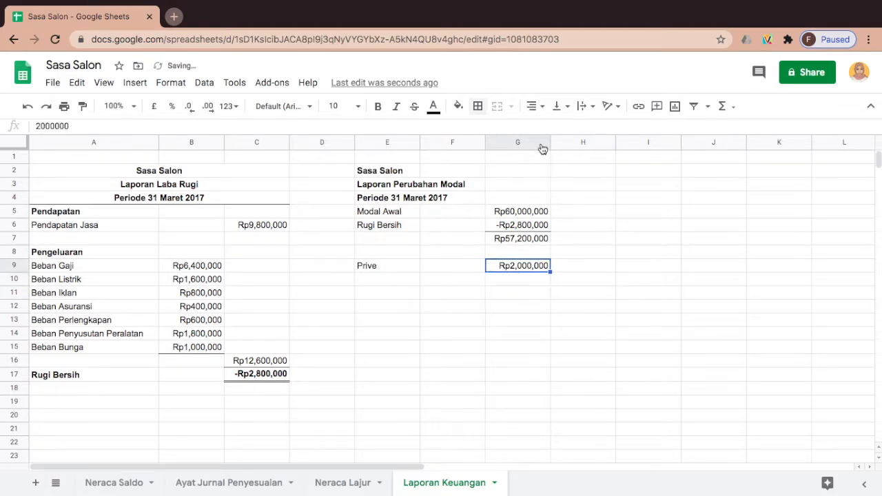
double_click(502, 269)
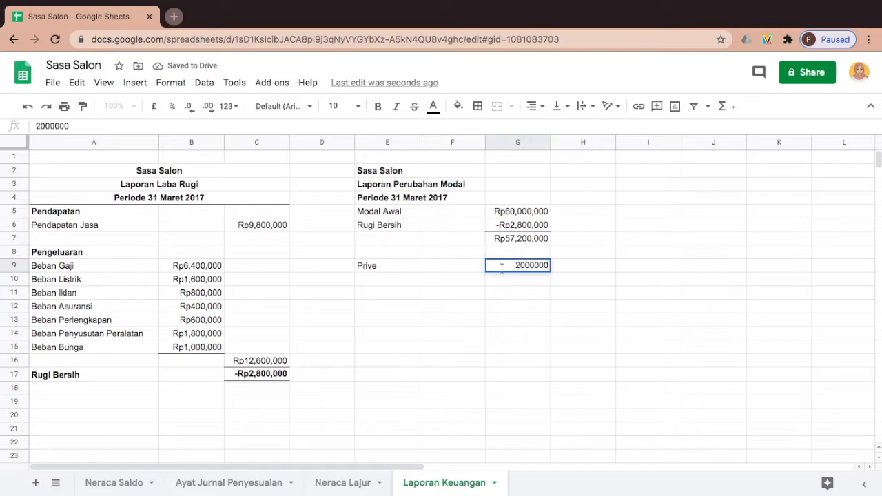
type("(")
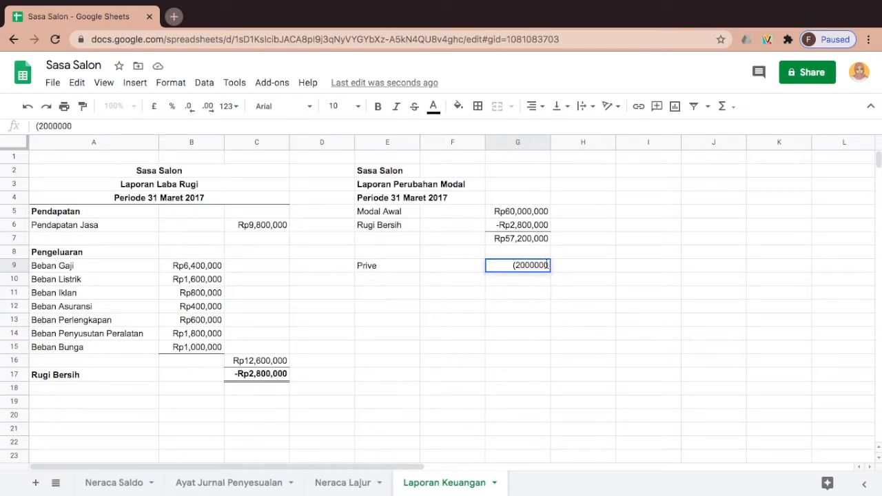
type(")")
key("Return")
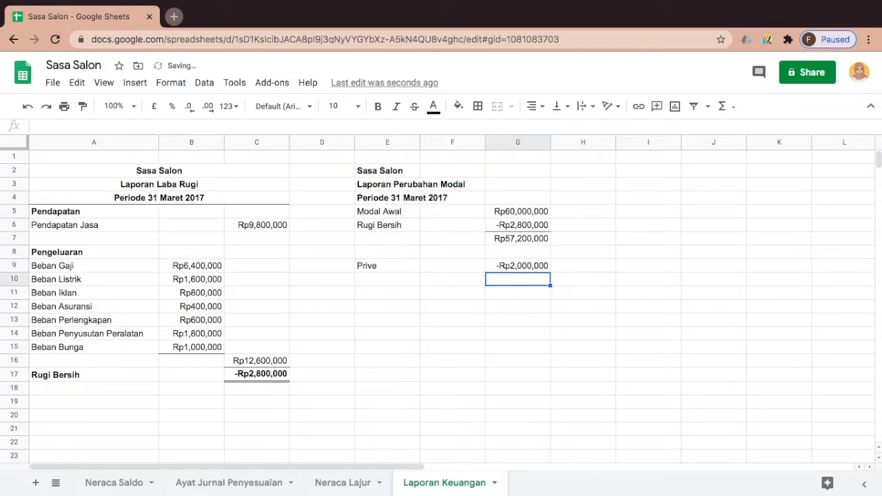
left_click(522, 265)
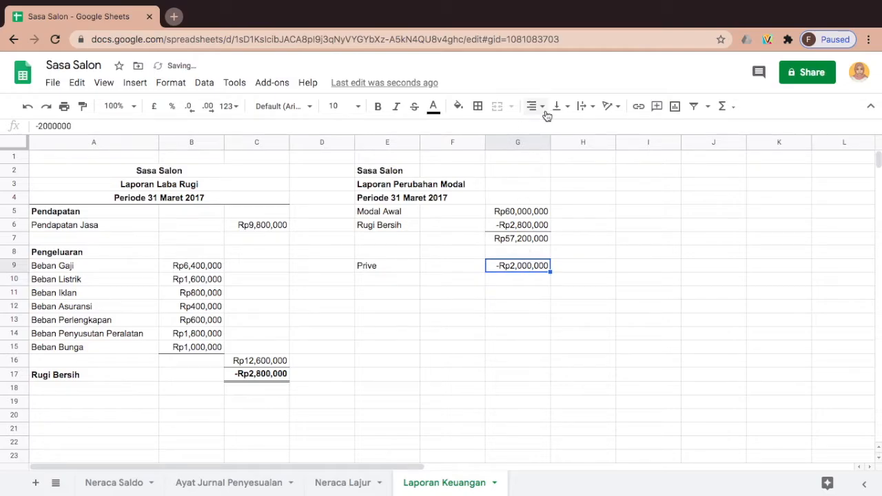
left_click(478, 106)
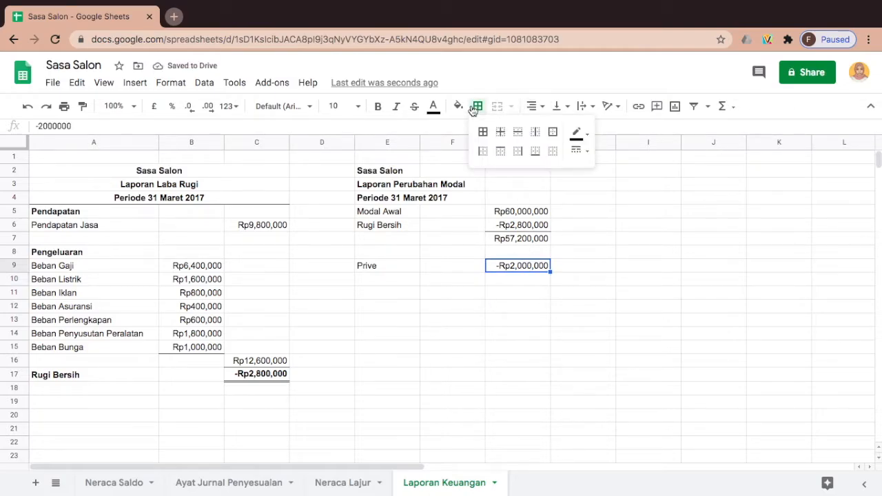
left_click(535, 152)
Calculate the ending capital in G10 with =SUM(G7+G9)
left_click(512, 279)
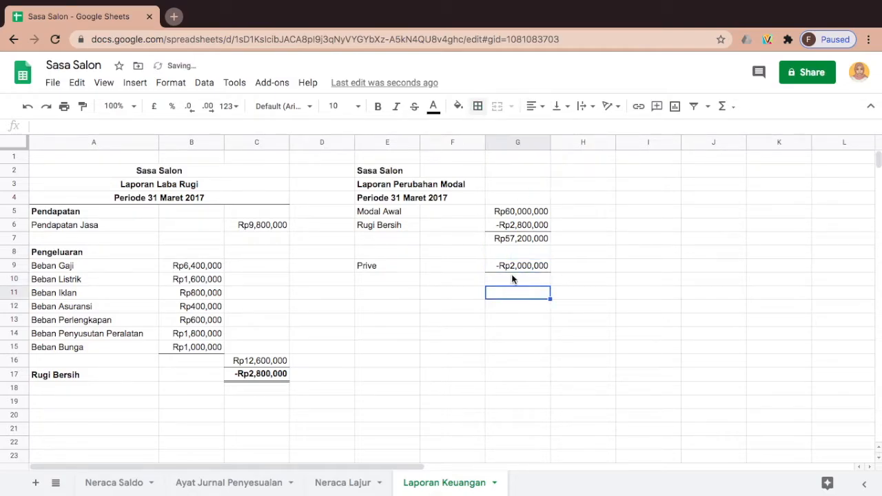
type("=SUM(")
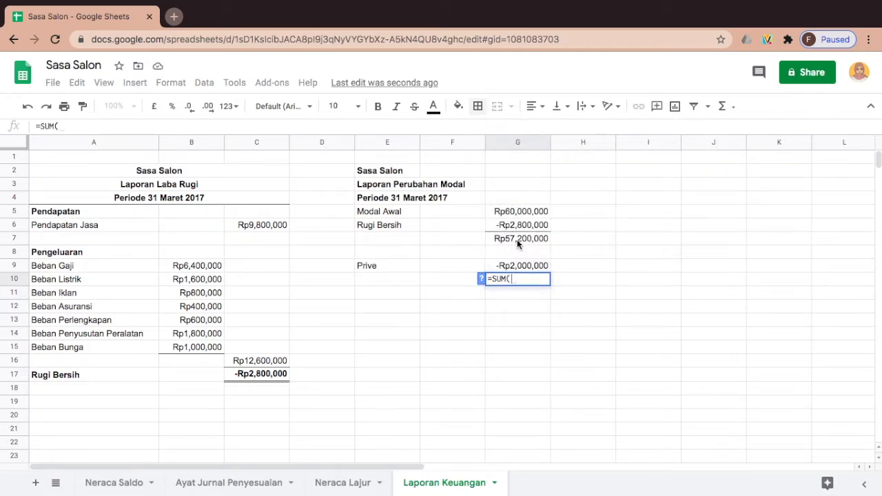
left_click(518, 241)
type("-")
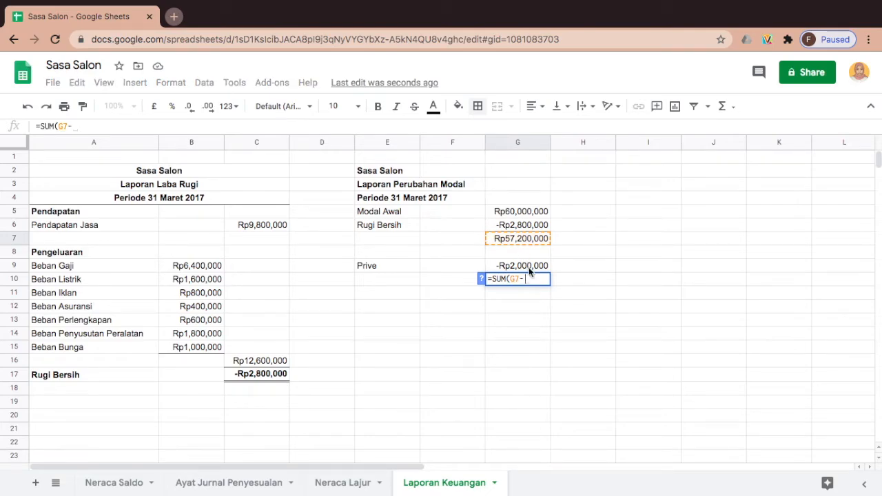
key("BackSpace")
type("+")
left_click(518, 267)
type(")")
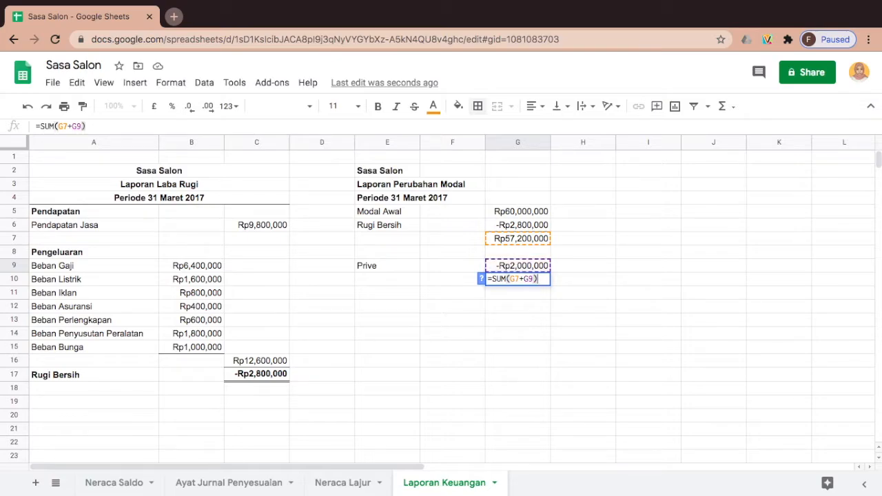
key("Return")
Enter the label Modal Akhir in E10 below Prive
left_click(371, 281)
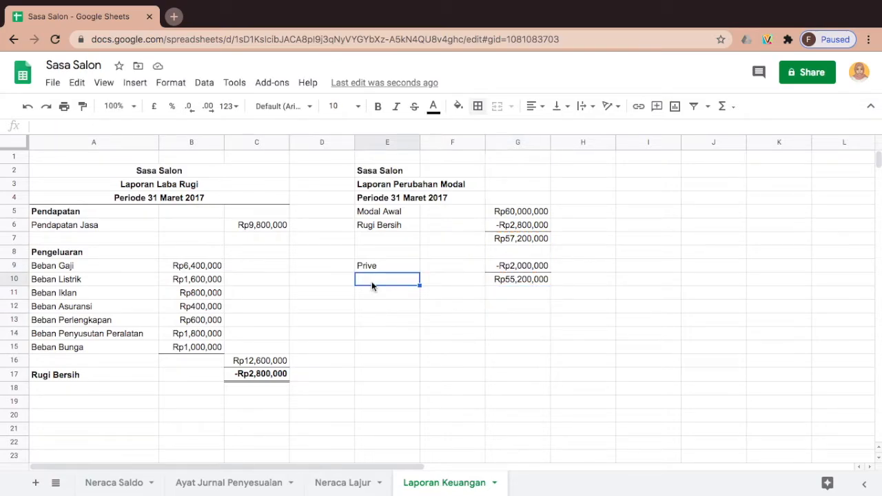
type("Modal Akhir")
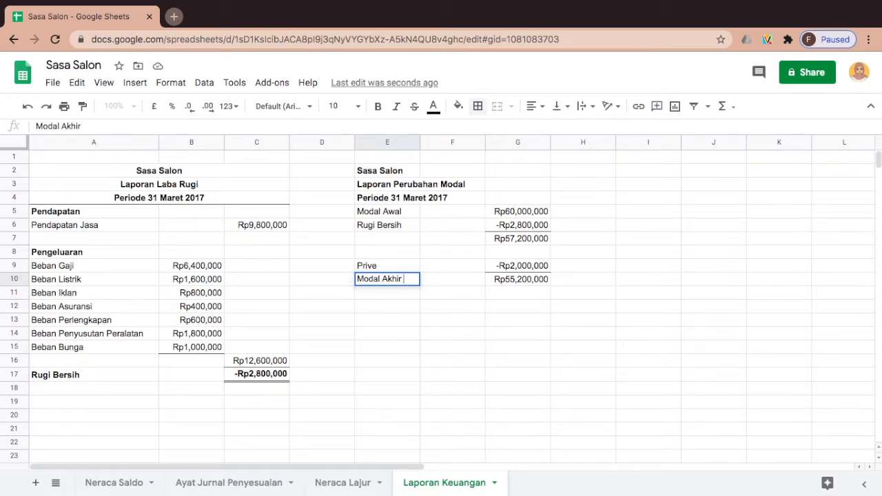
left_click(469, 358)
left_click(370, 279)
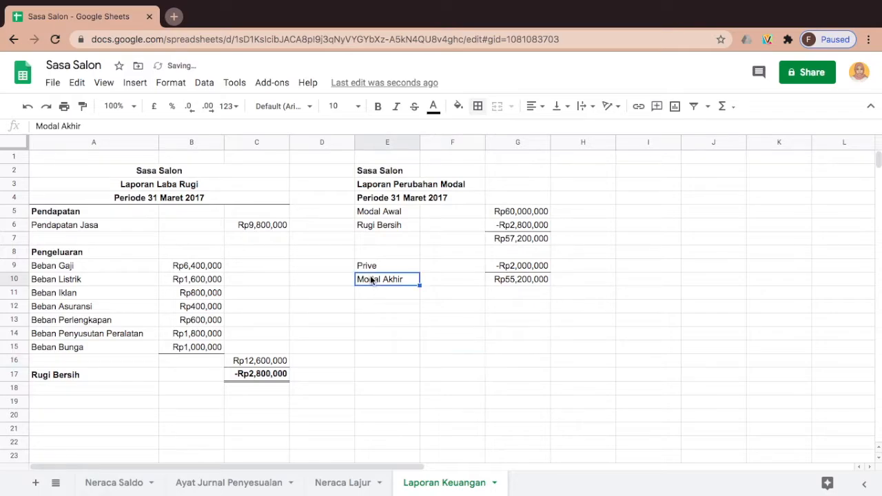
Add a double-line bottom border to the Modal Akhir amount in G10
left_click(522, 279)
left_click(477, 106)
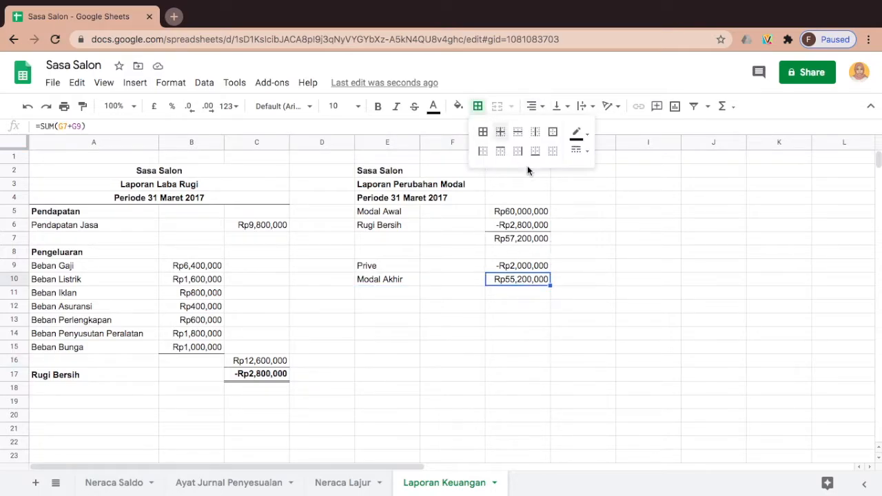
left_click(574, 153)
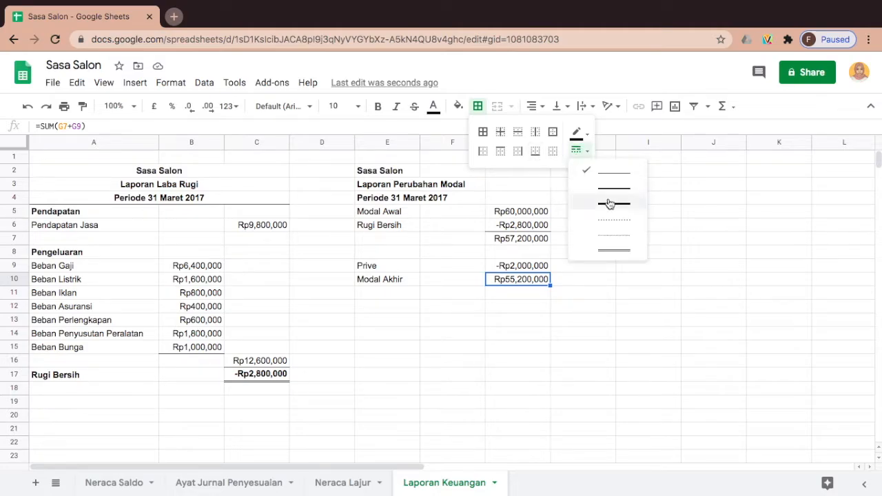
left_click(612, 251)
left_click(534, 151)
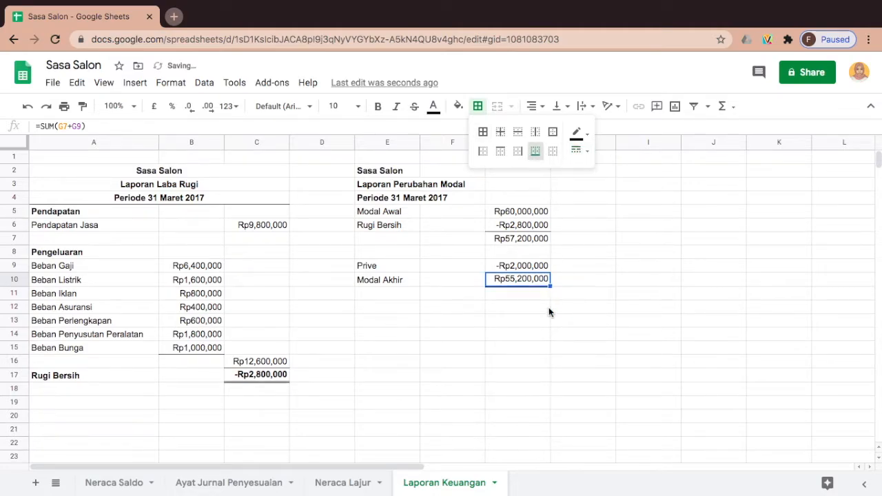
left_click(547, 310)
Make the Modal Akhir row E10:G10 and the Modal Awal row E5:G5 bold
left_click_drag(384, 286, 517, 281)
left_click(378, 106)
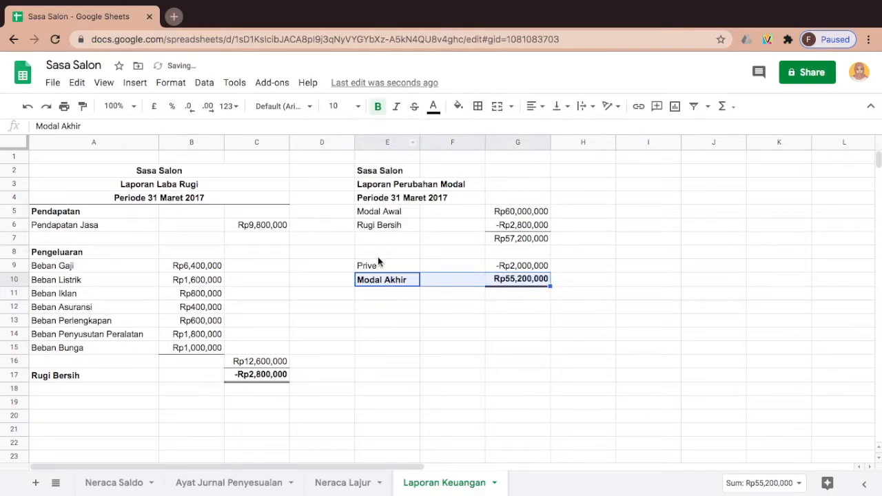
left_click(375, 229)
left_click(372, 213)
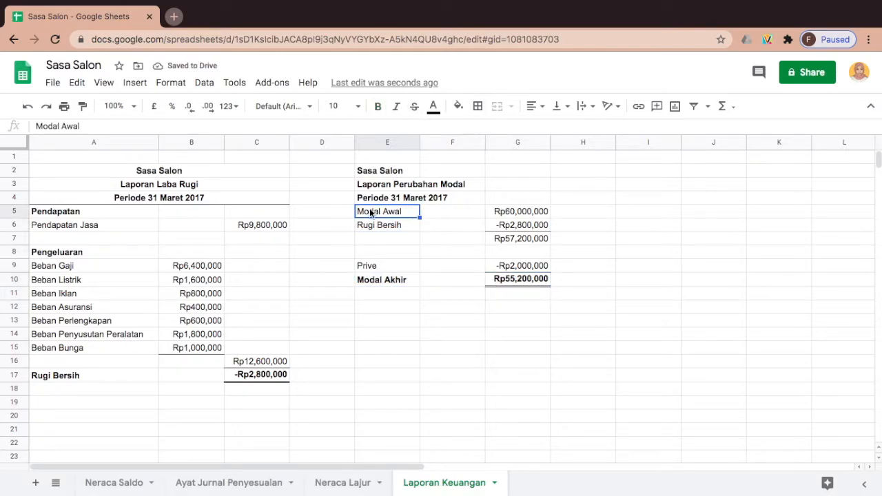
key("shift+Right")
key("shift+Right")
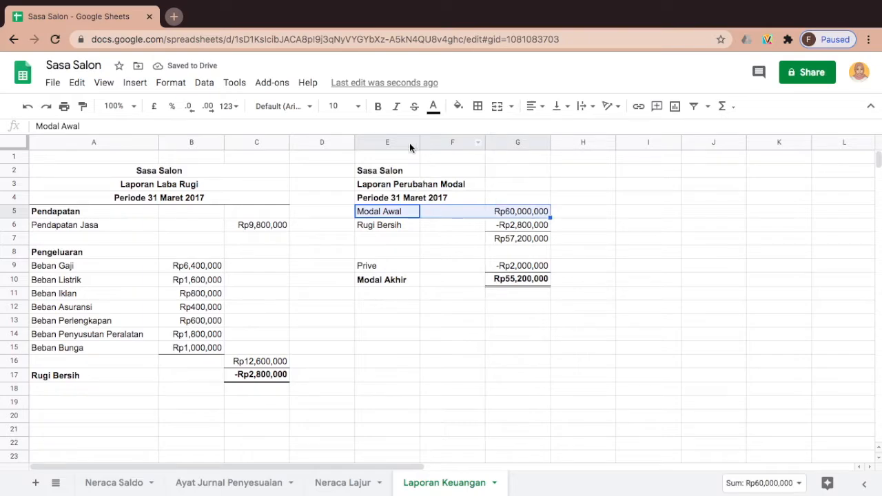
left_click(377, 106)
Merge the Sasa Salon title across E2:G2 and center it
left_click(391, 185)
left_click(374, 173)
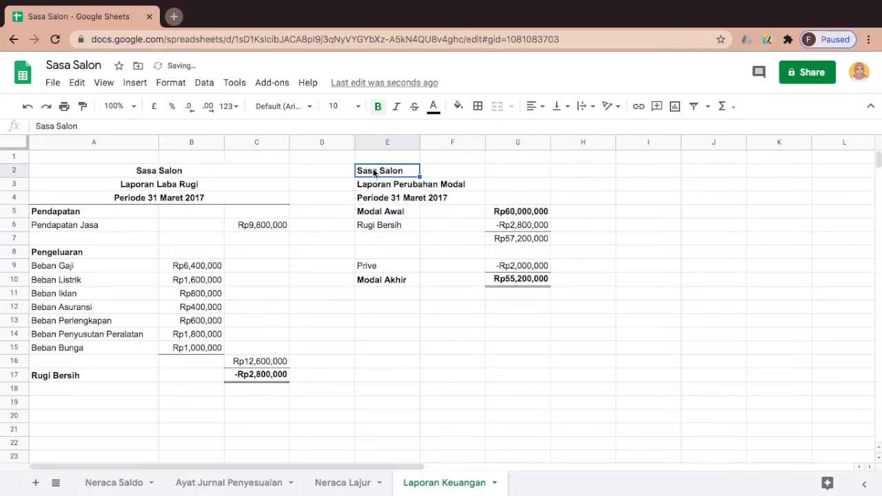
key("shift+Right")
key("shift+Right")
left_click(497, 105)
left_click(533, 105)
left_click(552, 128)
Merge the Laporan Perubahan Modal title across E3:G3 and center it
left_click(376, 183)
key("shift+Right")
key("shift+Right")
left_click(497, 105)
left_click(533, 106)
left_click(552, 129)
Merge the Periode 31 Maret 2017 line across E4:G4 and center it
left_click(404, 198)
key("shift+Right")
key("shift+Right")
key("shift+Right")
key("shift+Left")
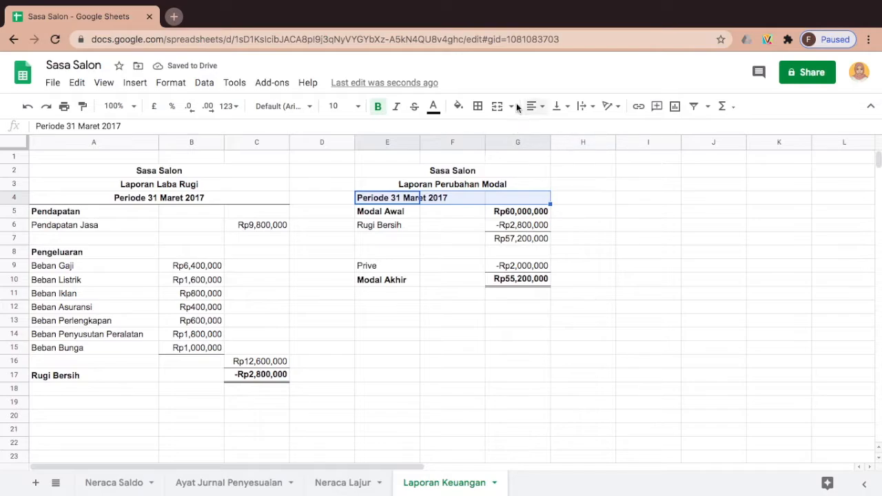
left_click(497, 105)
left_click(533, 105)
left_click(552, 129)
Add a bottom border under the merged Periode 31 Maret 2017 line in E4:G4
left_click(477, 105)
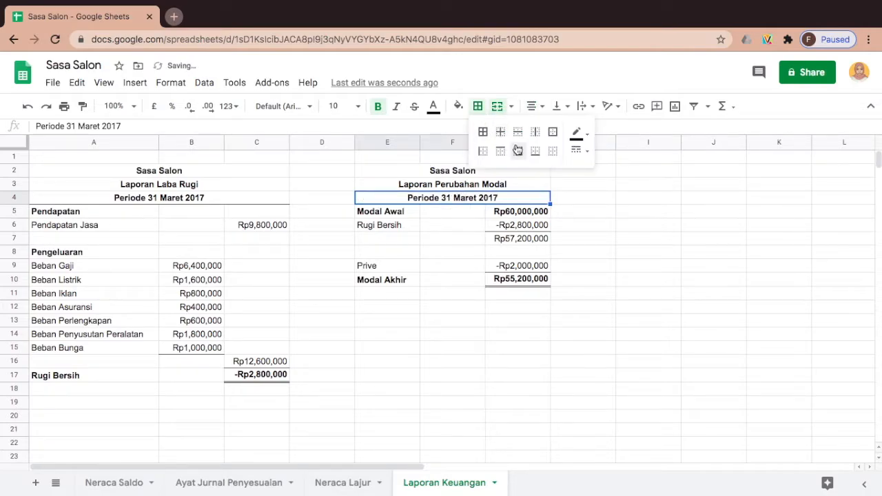
left_click(536, 153)
left_click(527, 225)
left_click(28, 107)
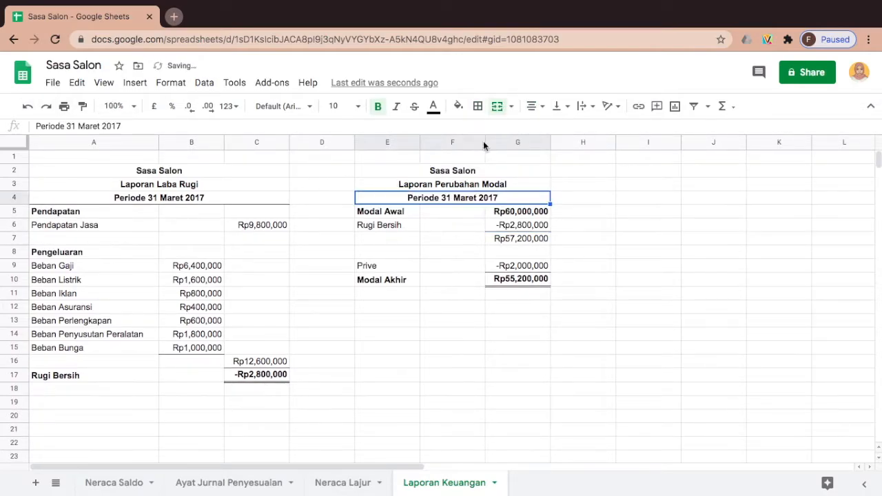
left_click(478, 106)
left_click(534, 150)
left_click(427, 306)
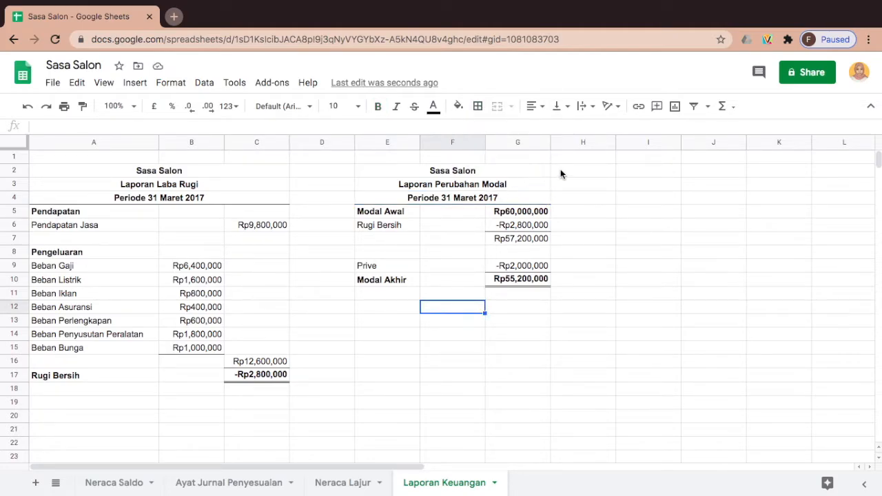
Enter the balance sheet heading with Sasa Salon in I2, Neraca in I3 and Periode 31 Maret 2017 in I4
left_click(635, 175)
type("Sasa")
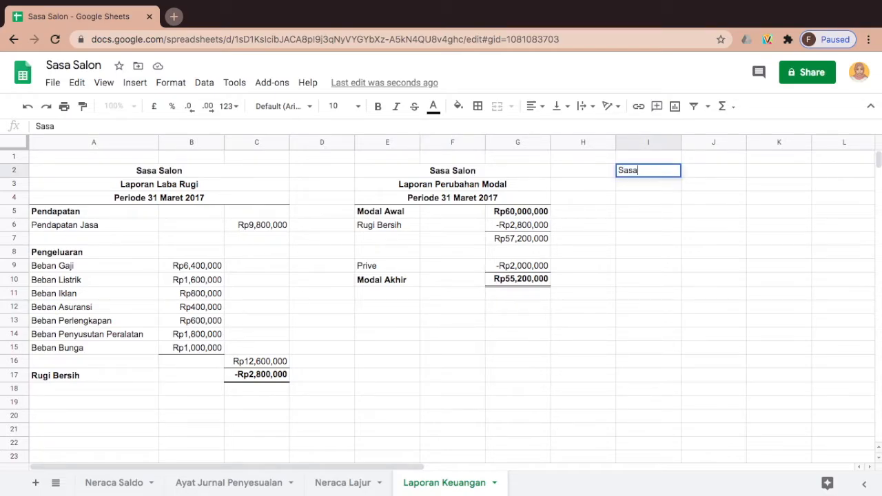
type(" Salon")
key("Return")
type("La")
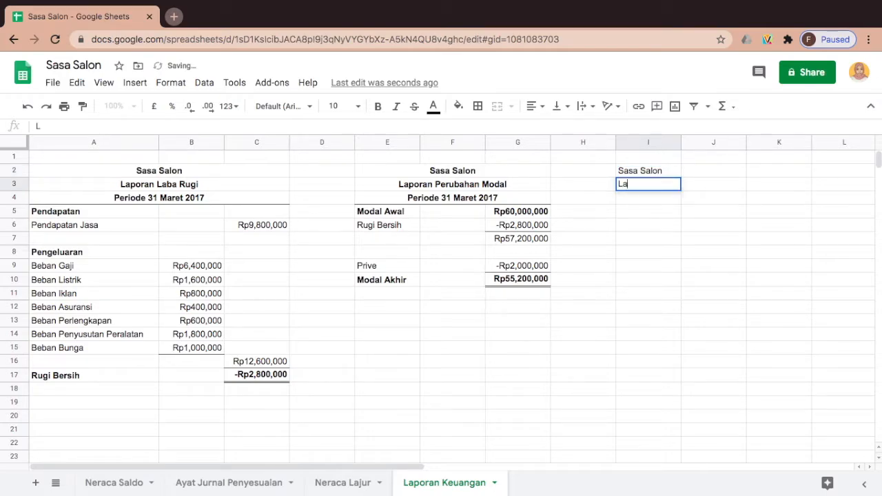
type("poran N")
key("BackSpace")
key("BackSpace")
key("BackSpace")
key("BackSpace")
key("BackSpace")
key("BackSpace")
key("BackSpace")
key("BackSpace")
key("BackSpace")
type("Neraca")
key("Return")
type("Periode 31 ")
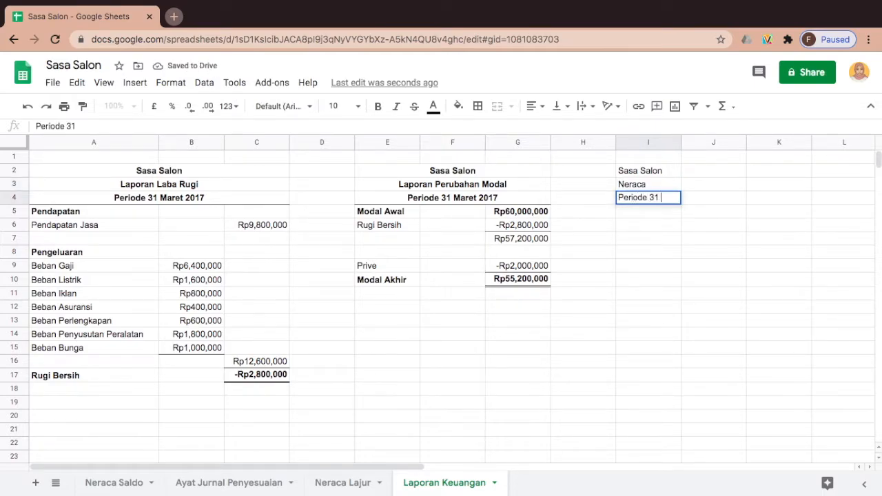
type("Maret 2017")
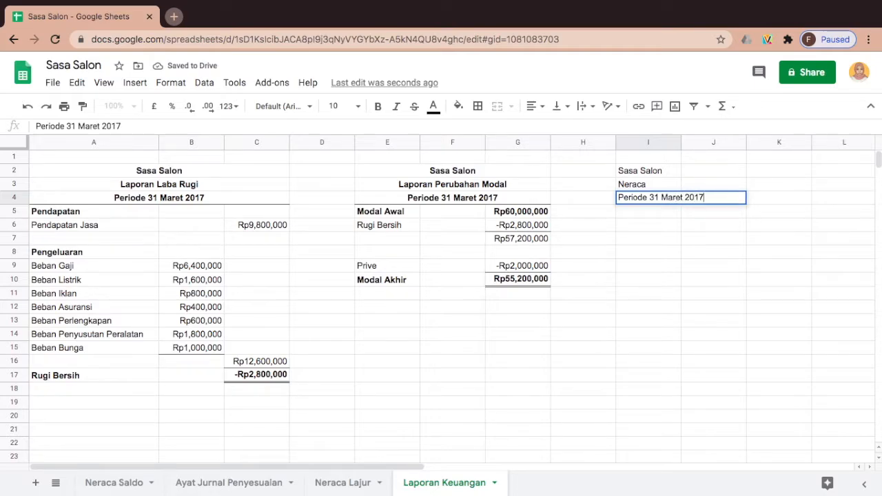
key("Return")
Make the three balance sheet heading lines in I2:I4 bold
left_click_drag(635, 174, 666, 197)
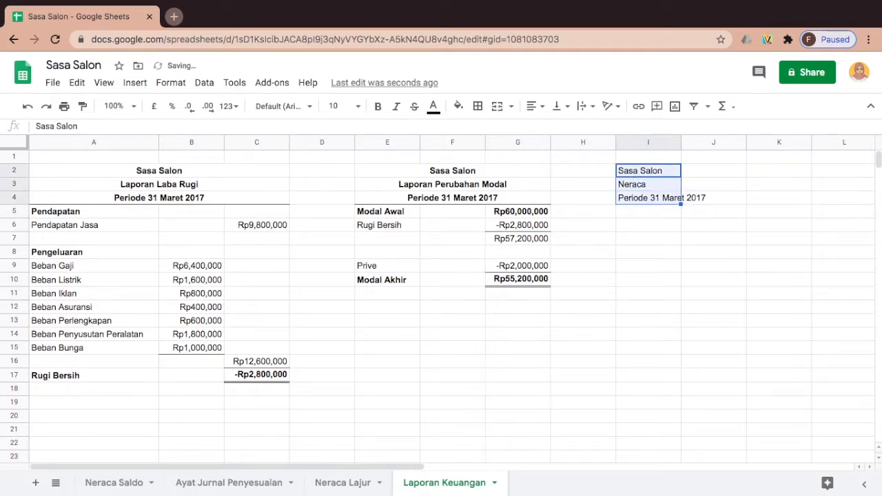
left_click(377, 106)
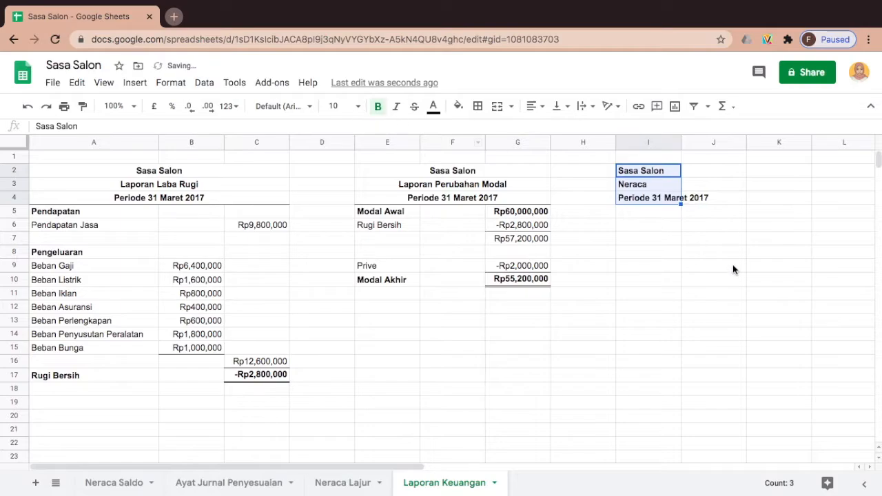
left_click(733, 265)
Enter the section label Aktiva Lancar in I5 below the balance sheet heading
left_click(625, 217)
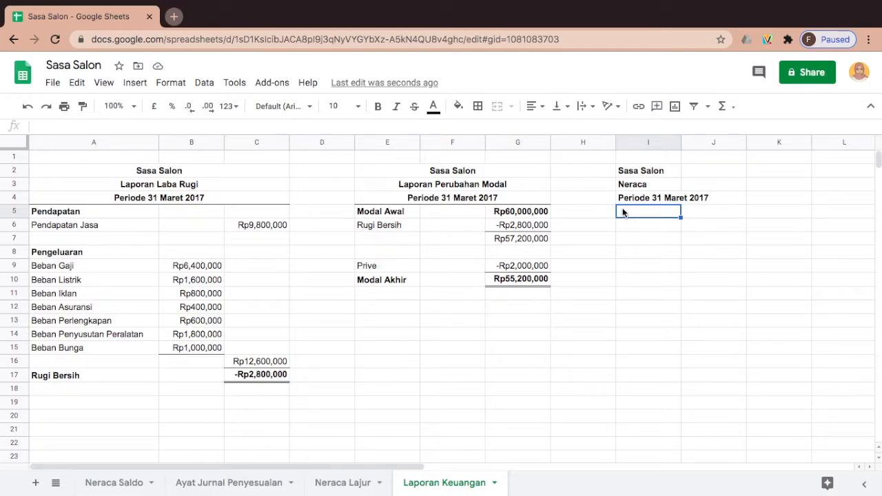
type("Aktiva ")
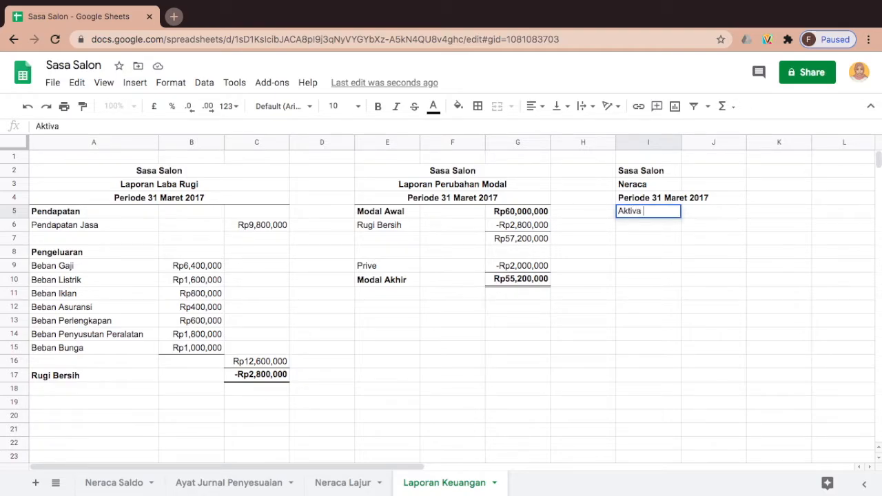
type("Lanc")
key("BackSpace")
type("nca")
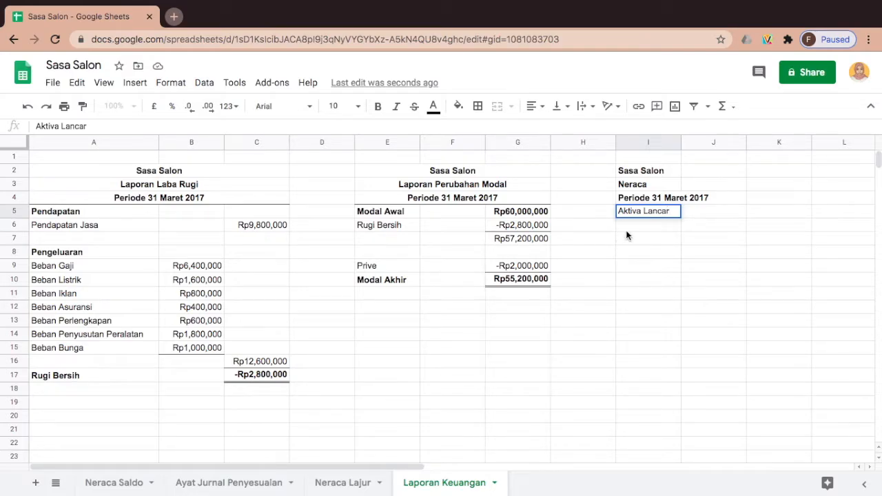
key("Return")
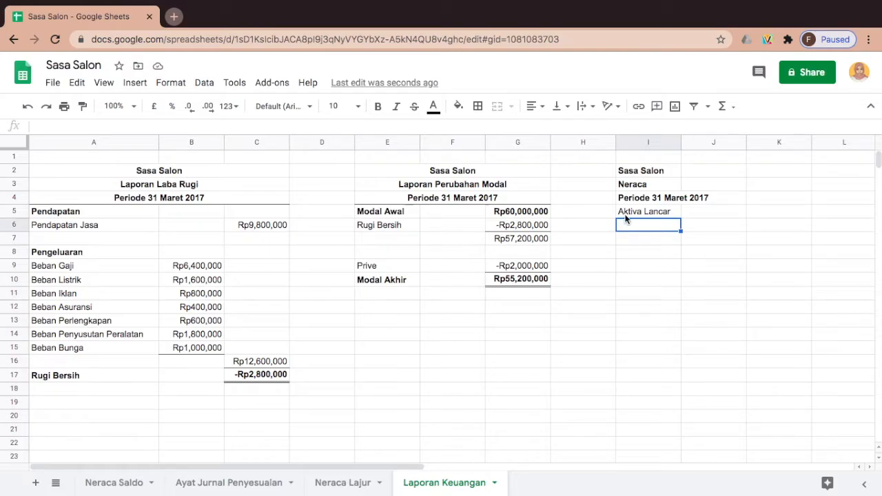
Examine the asset accounts from Kas to Perlengkapan Kantor and their Neraca amounts on the Neraca Lajur sheet
left_click(348, 486)
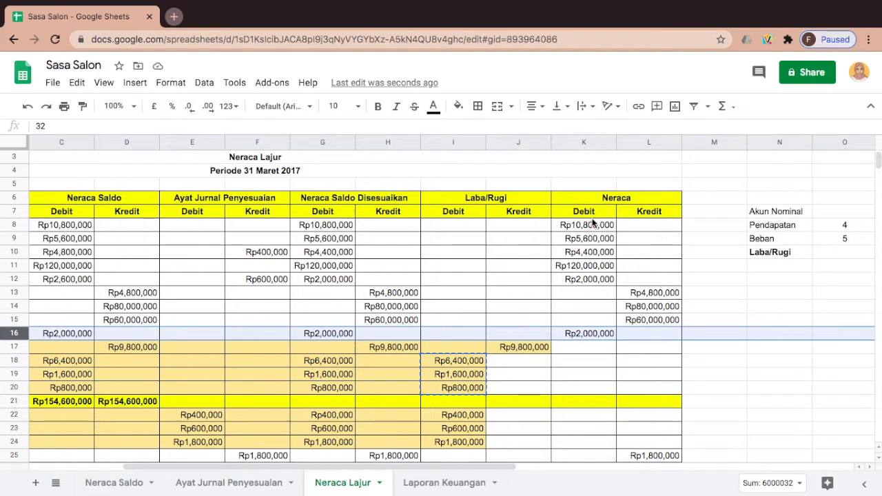
left_click(591, 200)
scroll(589, 238, "left", 3)
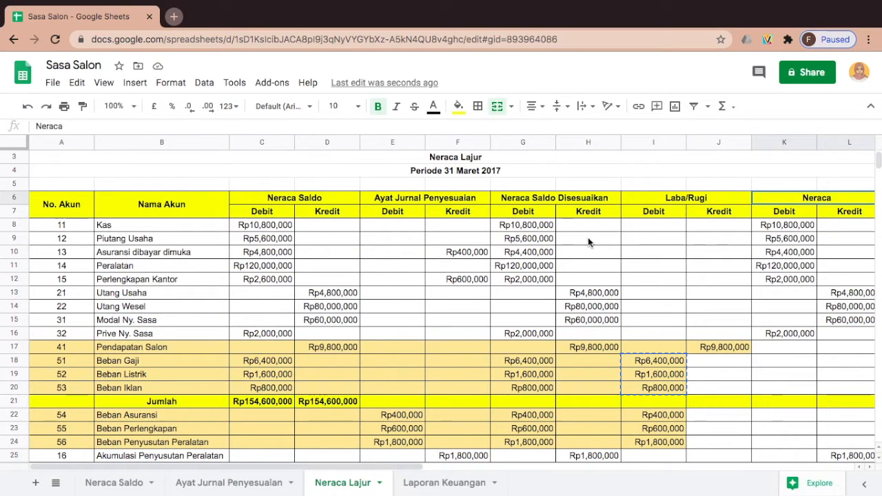
left_click(158, 228)
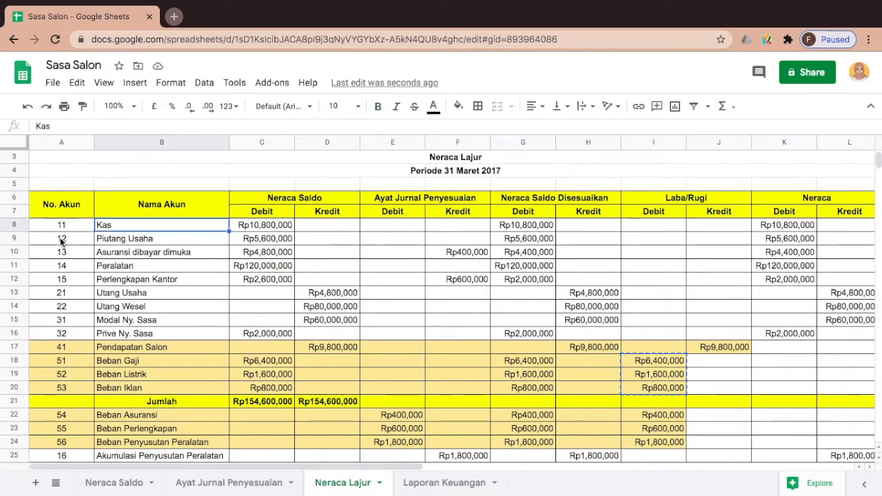
left_click_drag(60, 225, 784, 252)
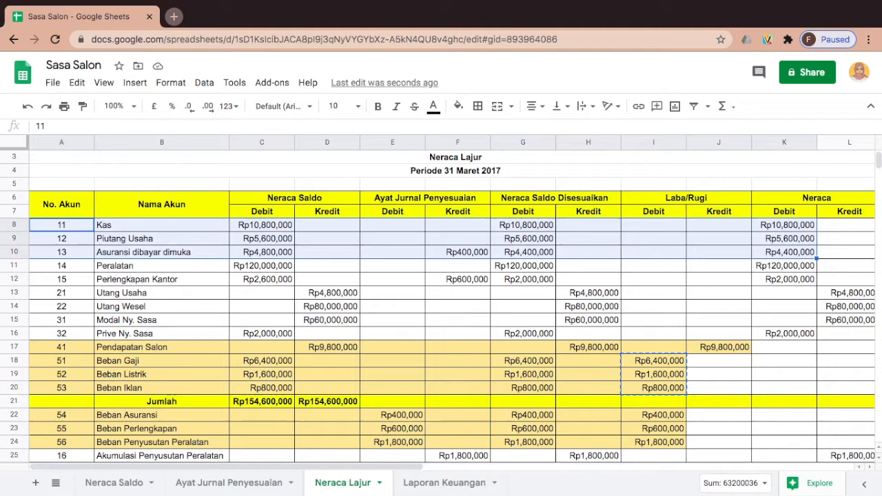
left_click_drag(784, 252, 784, 279)
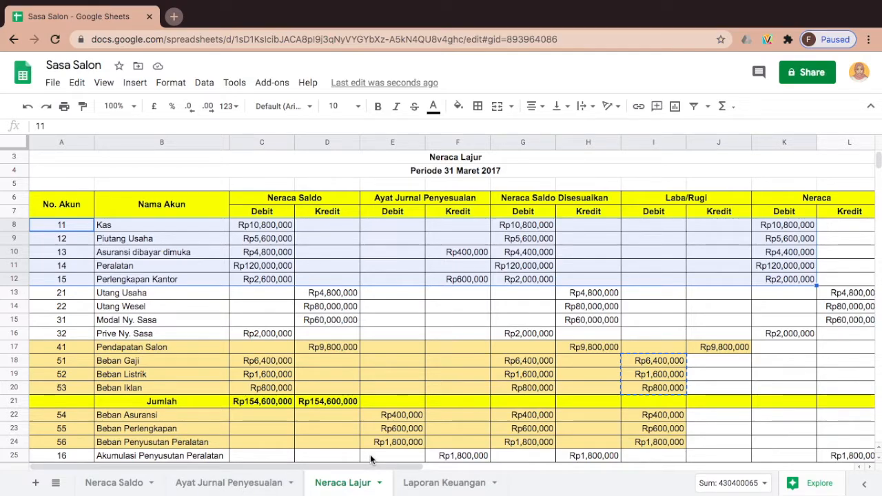
Enter the current asset labels Kas in I6 and Piutang in I7 on the Laporan Keuangan sheet
left_click(419, 486)
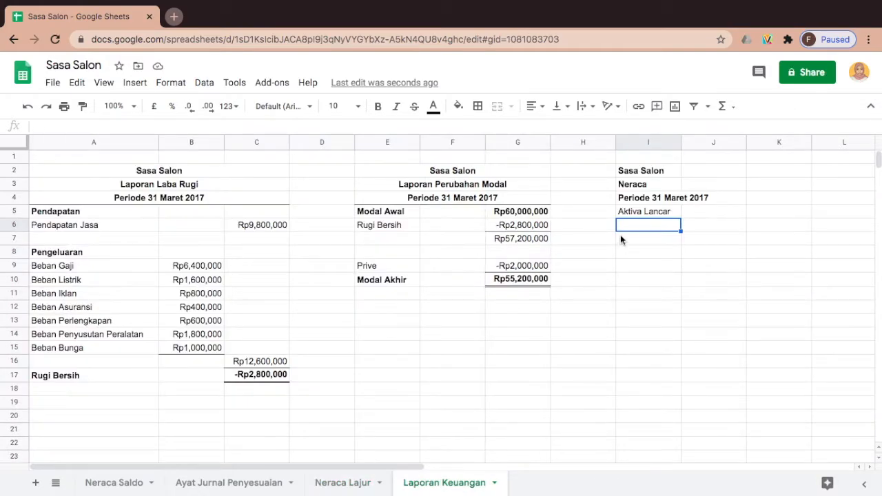
type("Kas")
key("Return")
type("Piy")
type("utan")
type("g")
key("Return")
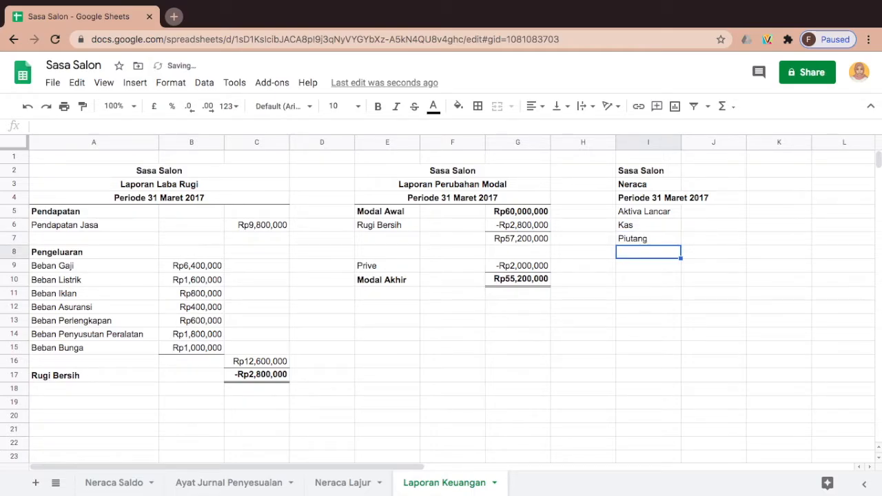
Check the next account on the Neraca Lajur sheet and enter Asuransi dibayar dimuka in I8 of Laporan Keuangan
left_click(371, 482)
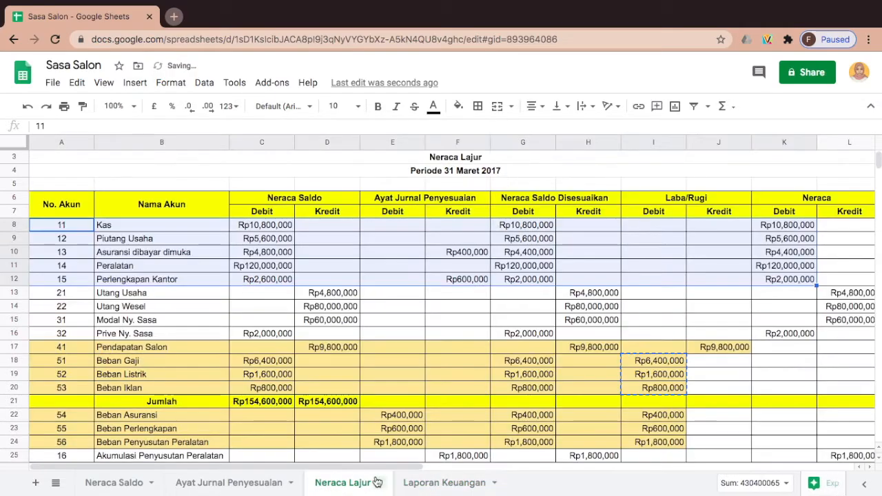
left_click(441, 486)
type("As")
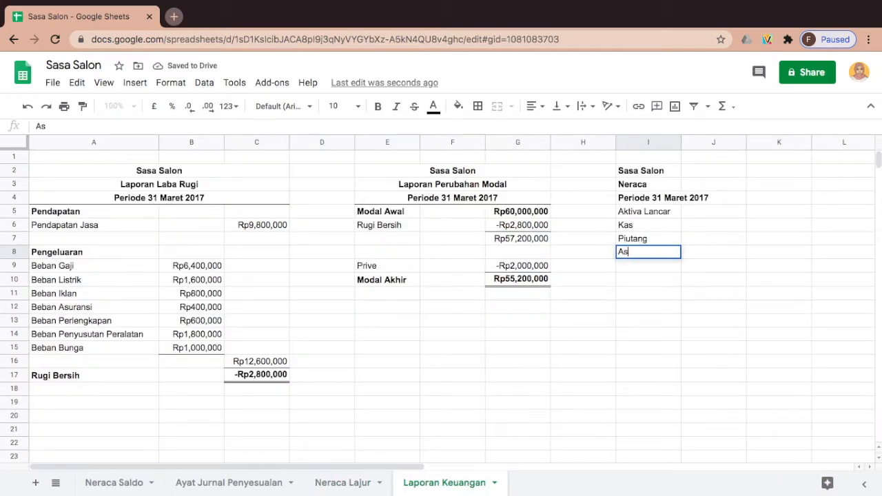
type("uransi dibay")
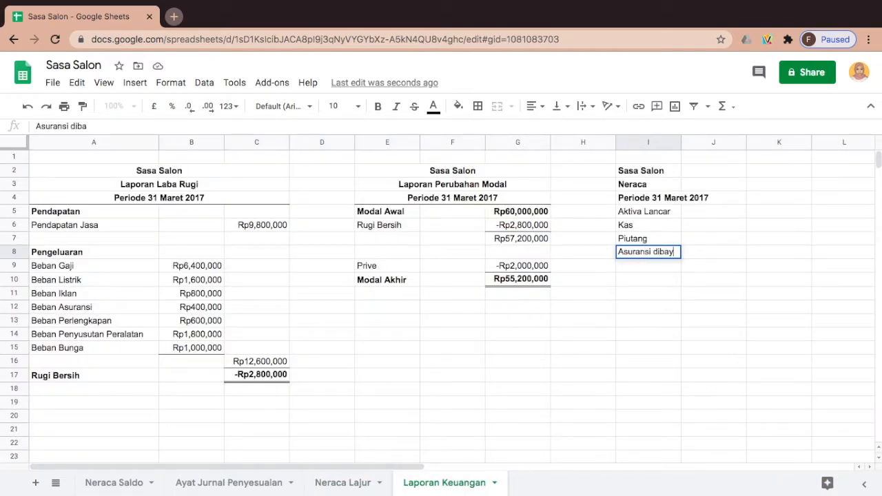
type("ar dimuka")
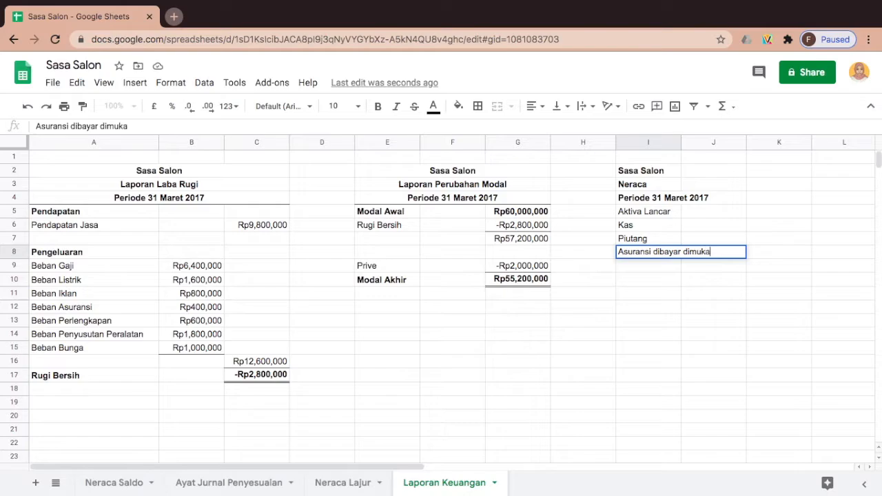
key("Return")
Consult the Neraca Lajur account list again and enter Perlengkapan in I9 of Laporan Keuangan
left_click(358, 483)
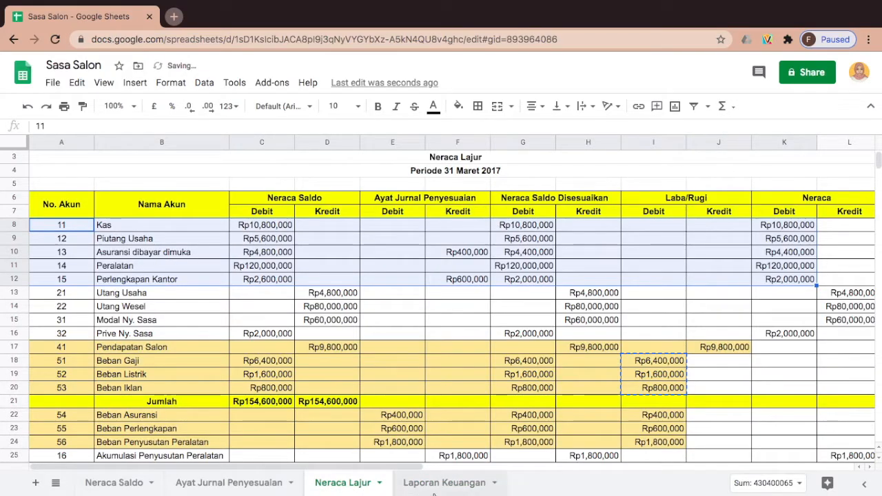
left_click(444, 483)
type("P")
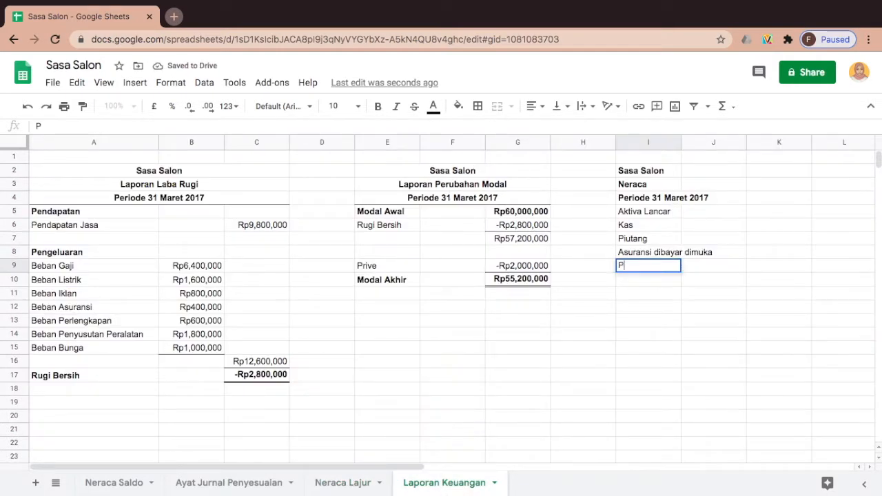
type("Per")
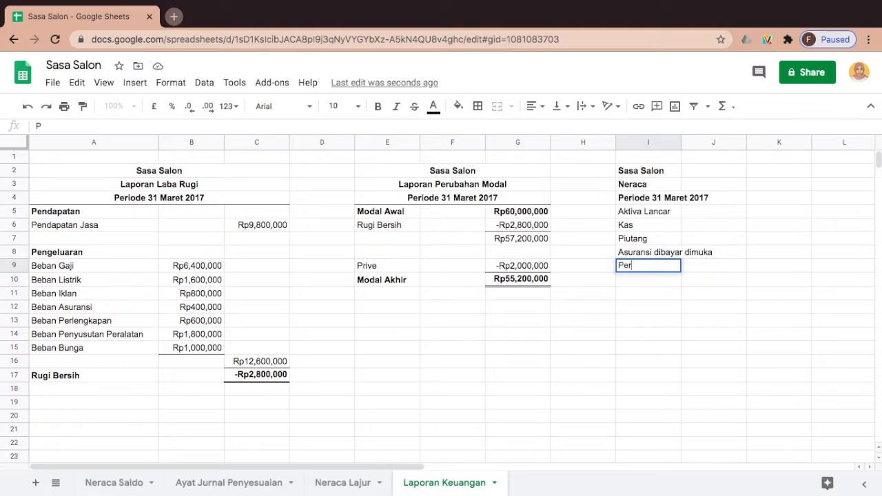
type("lengkapan")
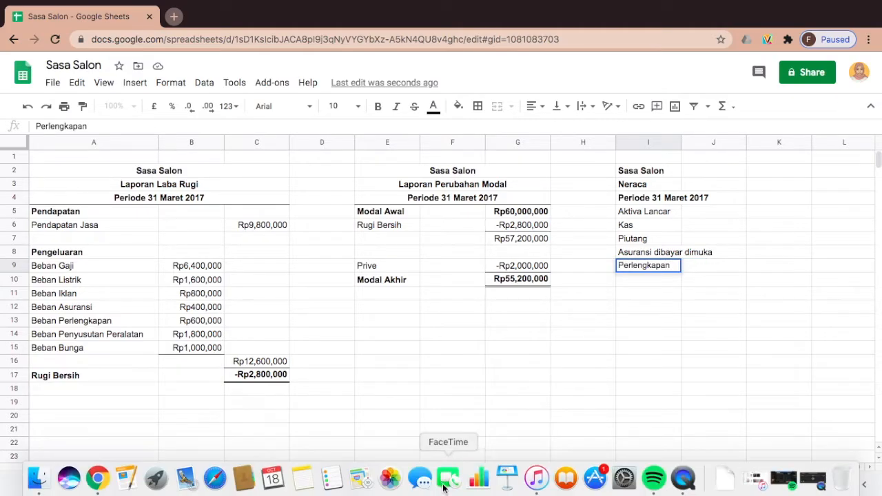
Check the remaining accounts on the Neraca Lajur sheet and make the Aktiva Lancar label in I5 of Laporan Keuangan bold
left_click(375, 482)
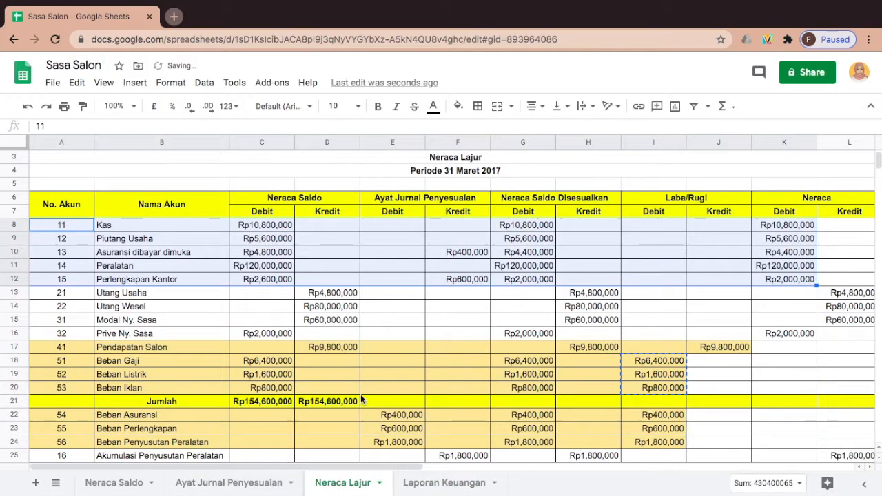
scroll(361, 399, "down", 3)
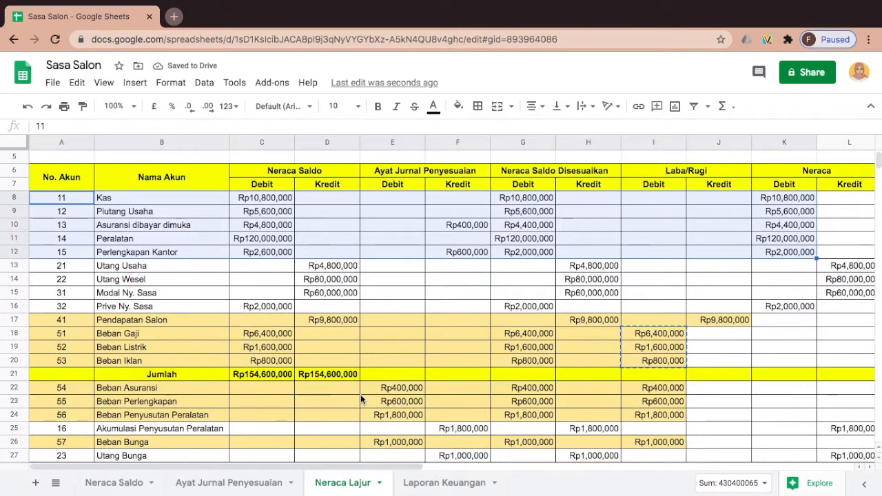
scroll(360, 394, "up", 1)
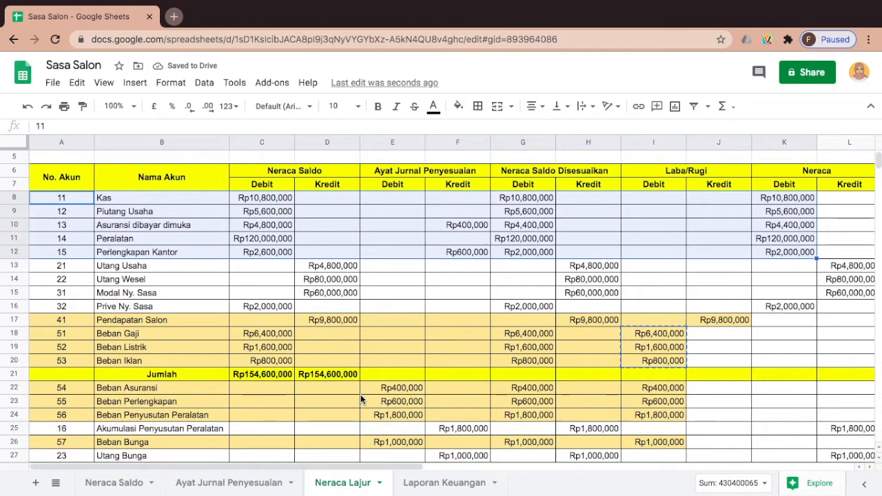
left_click(449, 482)
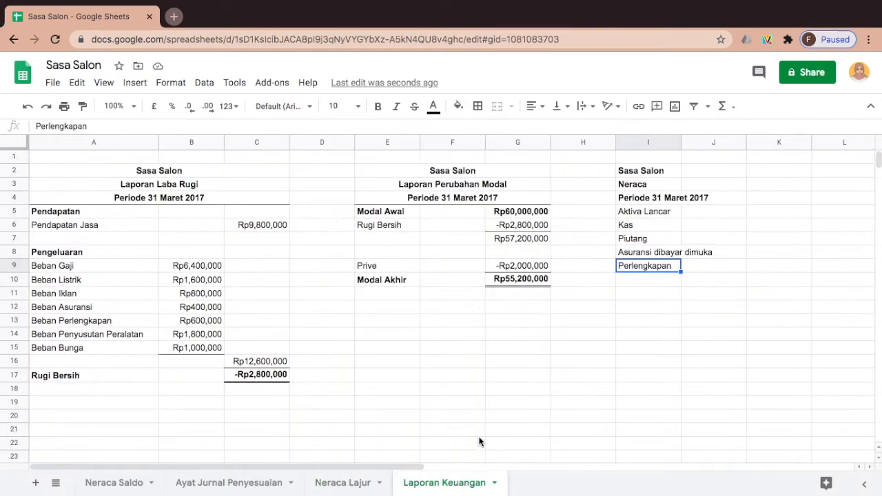
left_click(628, 213)
left_click(377, 107)
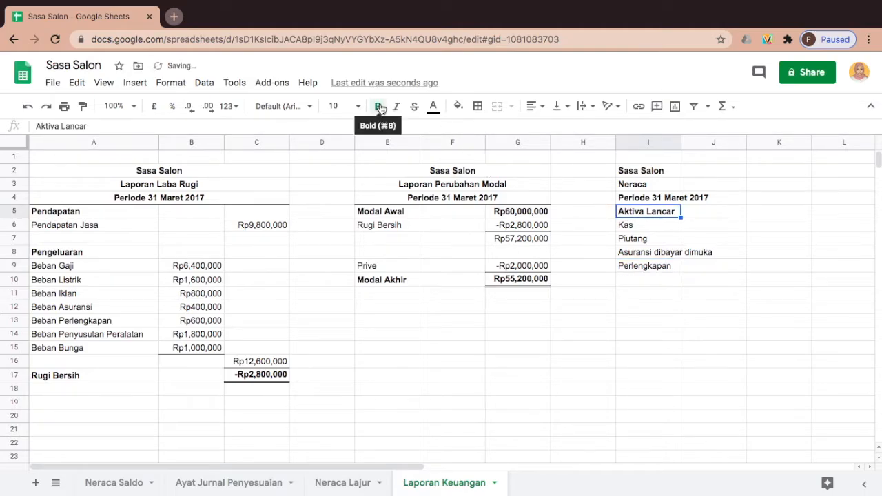
Widen column I on the Laporan Keuangan sheet so the Asuransi dibayar dimuka label fits inside it
left_click(723, 224)
left_click(694, 262)
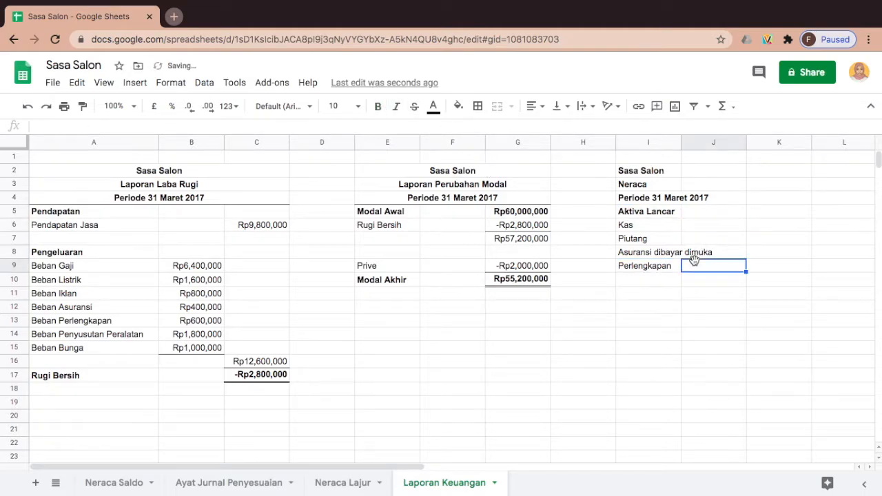
left_click(658, 268)
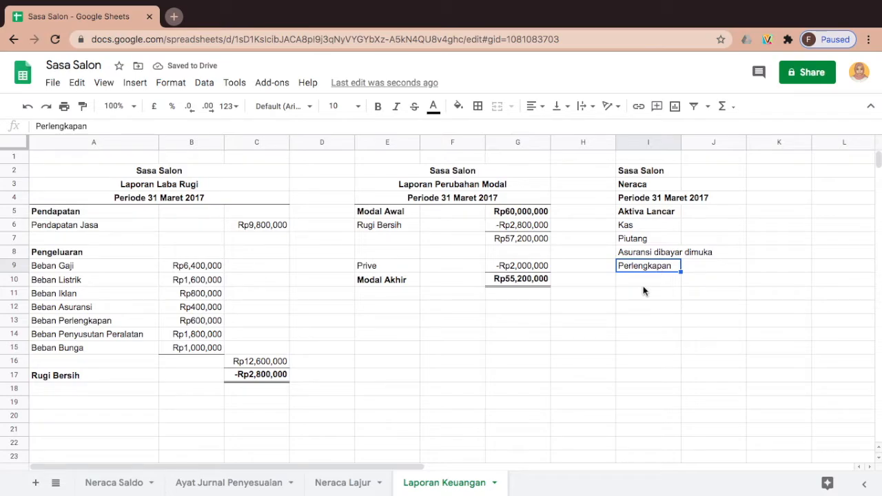
left_click_drag(675, 143, 710, 144)
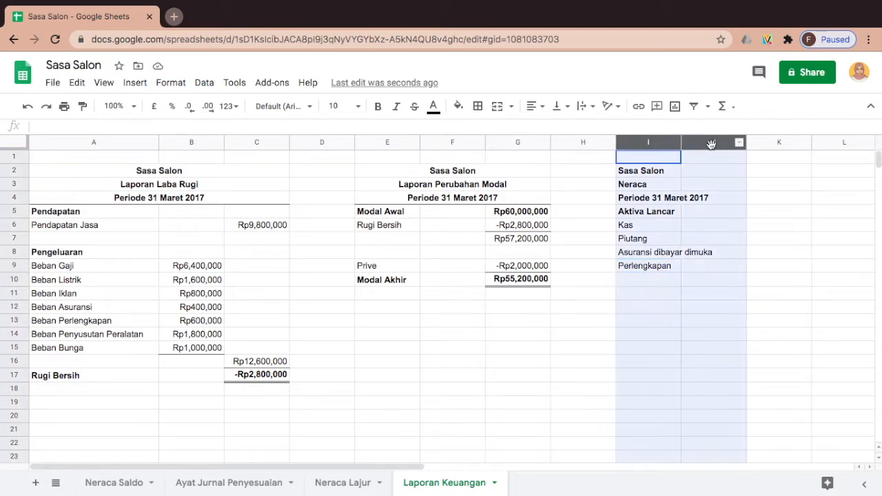
left_click(676, 310)
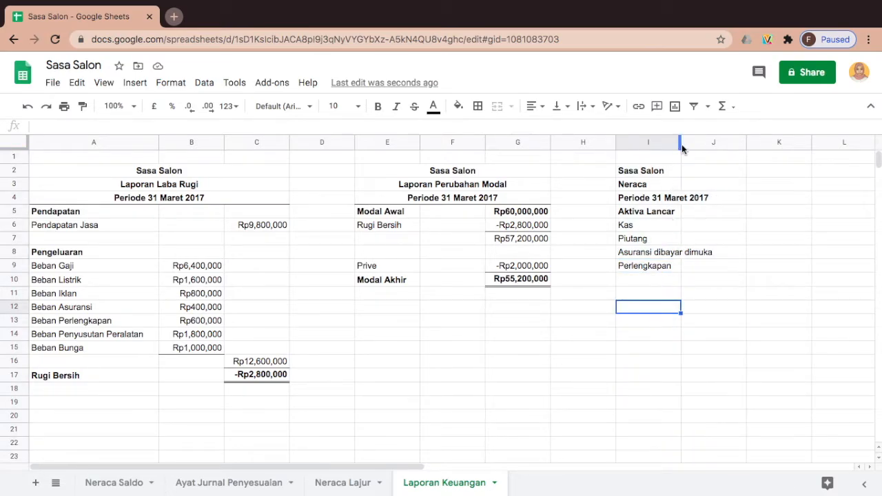
left_click_drag(681, 144, 723, 146)
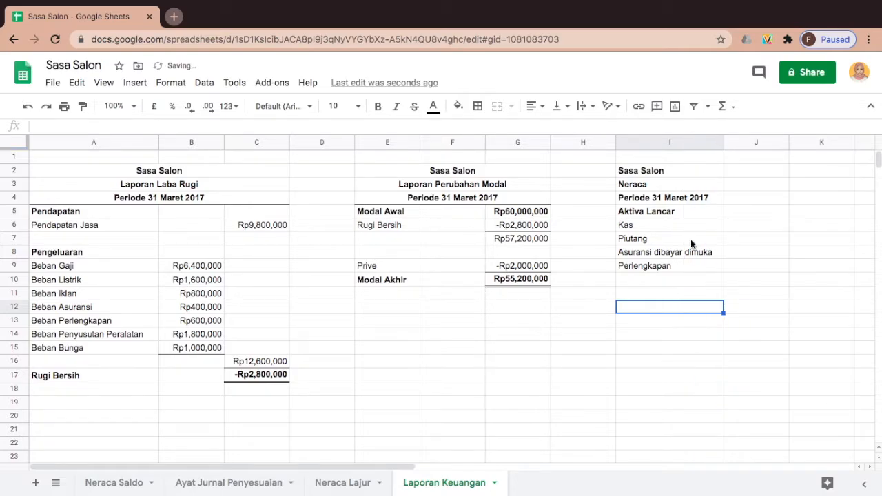
Check the Kas balance on the Neraca Lajur sheet and enter 10800000 in J6 of Laporan Keuangan
scroll(690, 239, "right", 3)
left_click(562, 225)
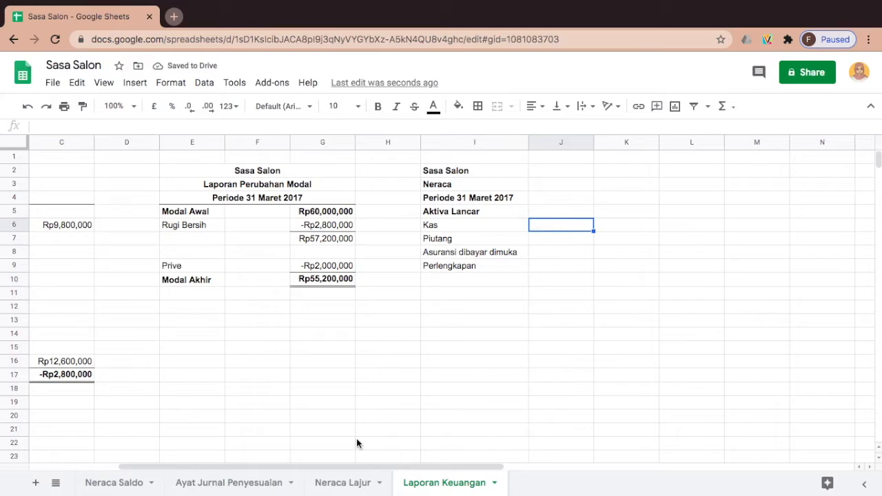
left_click(342, 483)
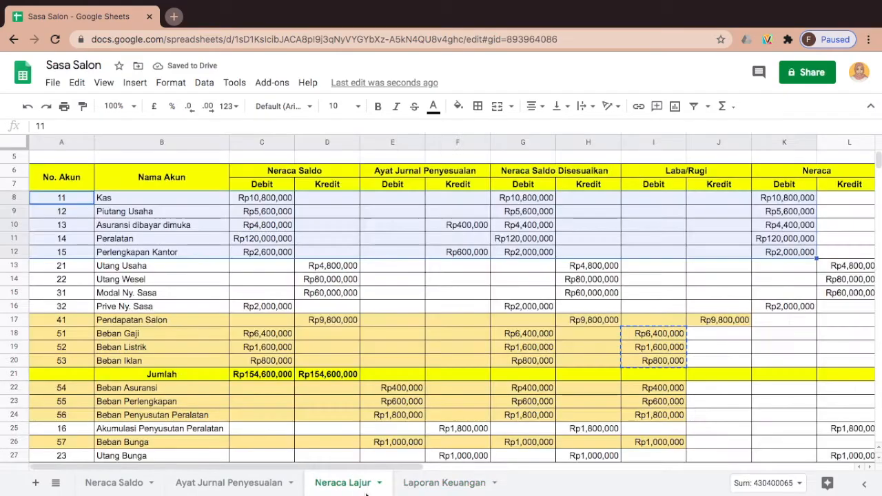
left_click(419, 482)
type("10800000")
left_click(525, 370)
Format cells J6 to J20 as Indonesian Rupiah
left_click(542, 226)
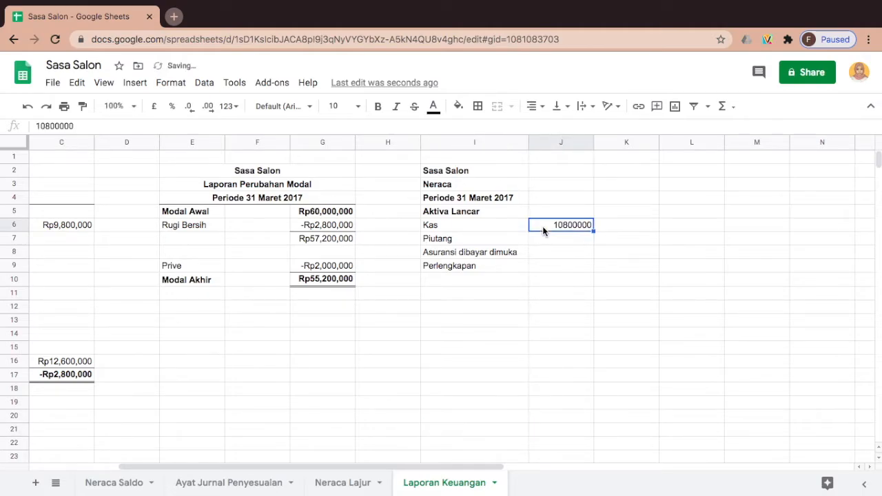
mouse_move(543, 226)
left_mouse_down()
mouse_move(551, 239)
mouse_move(560, 417)
mouse_move(626, 416)
mouse_move(561, 416)
left_mouse_up()
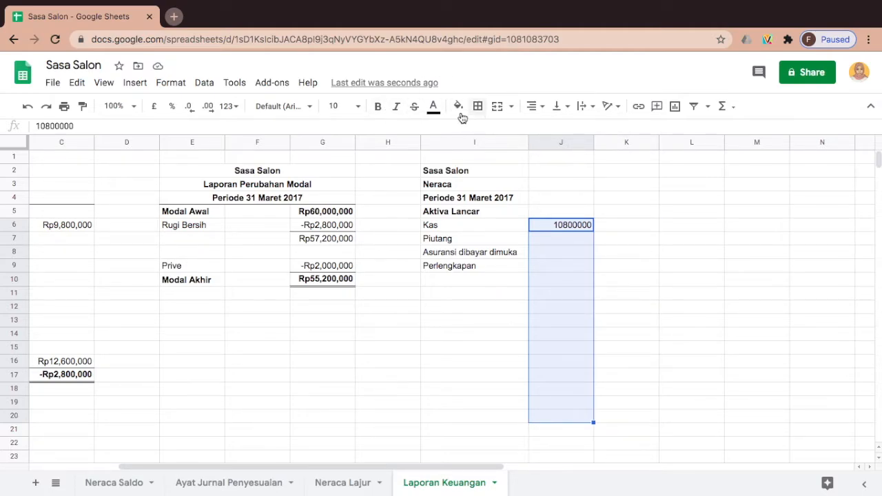
left_click(228, 107)
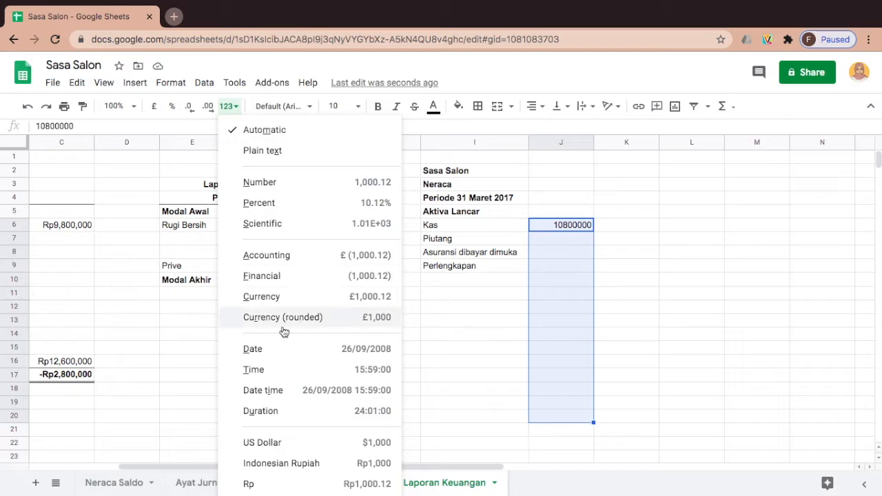
left_click(309, 461)
left_click(598, 327)
Fill the Kas amount in J6 down through J9 beside the other current assets
left_click(563, 215)
left_click(578, 228)
left_click_drag(593, 231, 591, 269)
Check the Piutang Usaha balance on Neraca Lajur and change the Piutang amount in J7 of Laporan Keuangan to 5600000
left_click(544, 238)
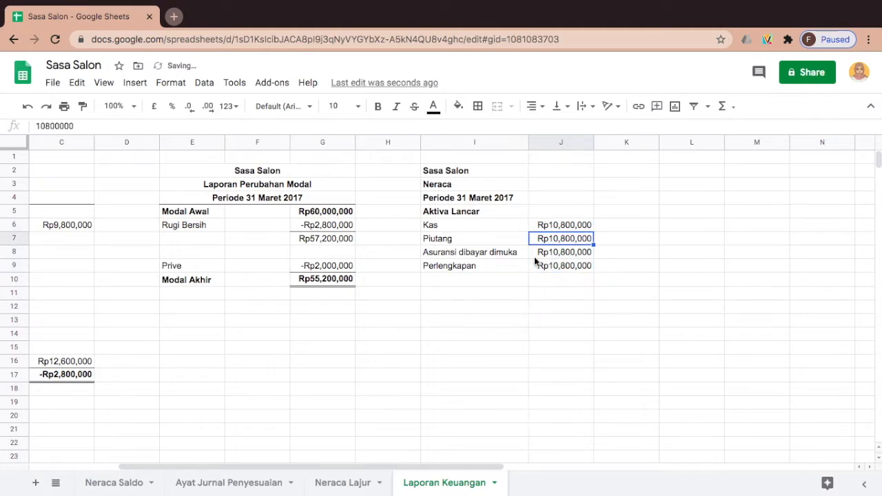
left_click(365, 485)
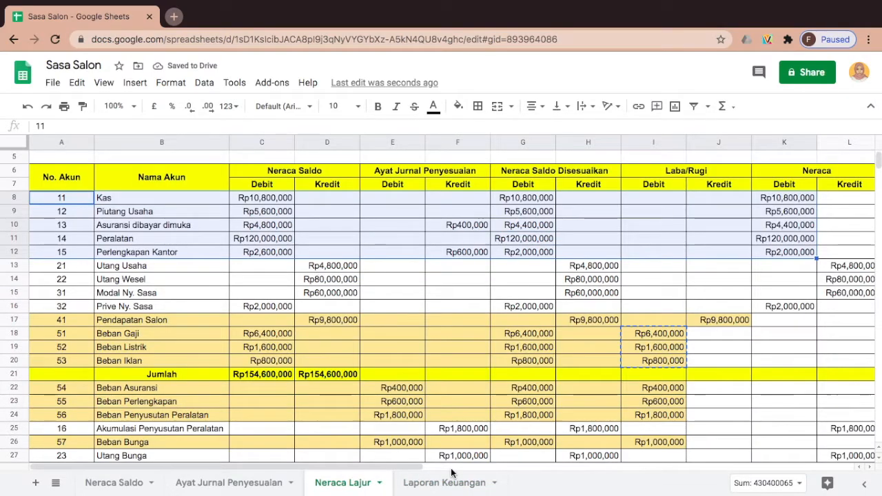
left_click(452, 481)
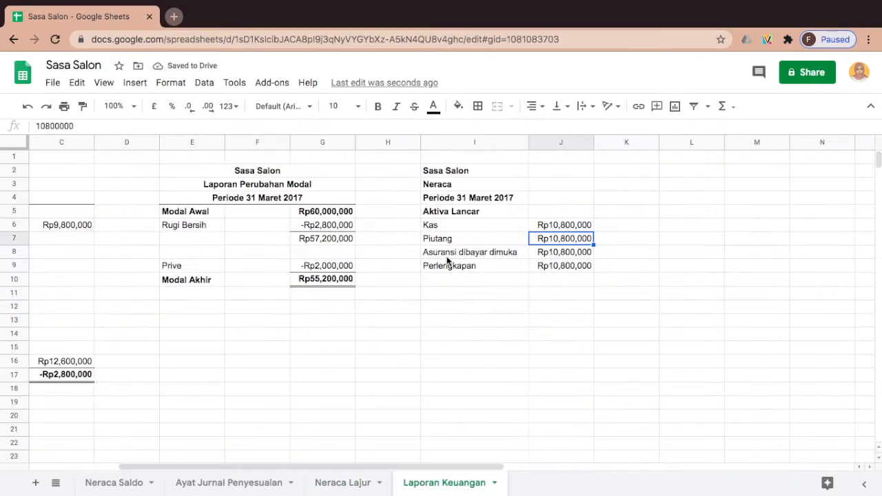
double_click(548, 241)
left_click(568, 239)
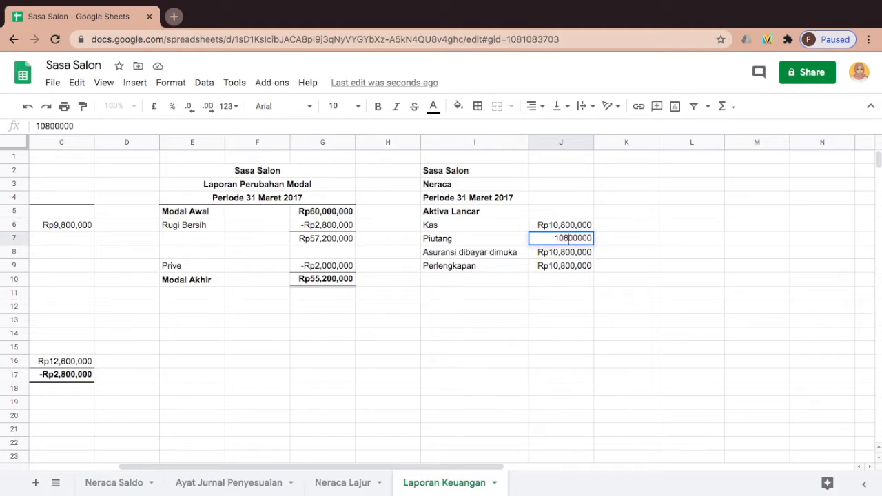
key("BackSpace")
key("BackSpace")
type("56")
left_click(560, 238)
key("BackSpace")
left_click(557, 255)
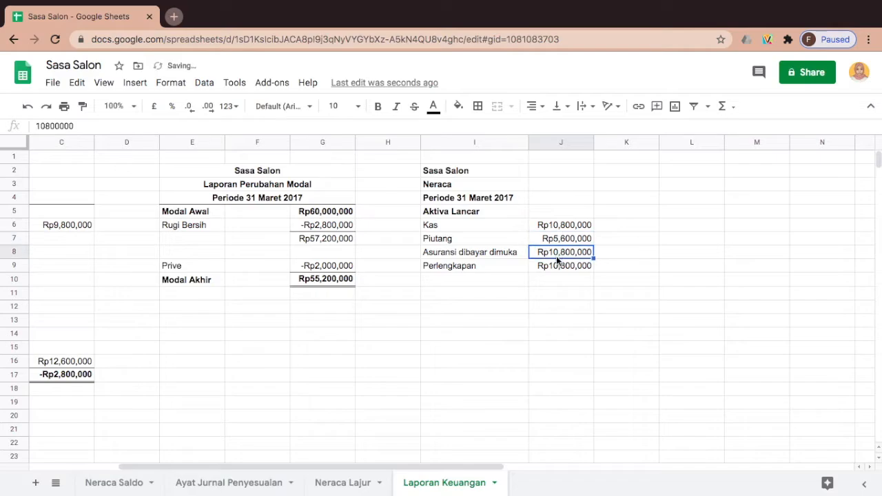
Check the prepaid insurance balance on Neraca Lajur and change the Asuransi dibayar dimuka amount in J8 of Laporan Keuangan to 4400000
left_click(361, 482)
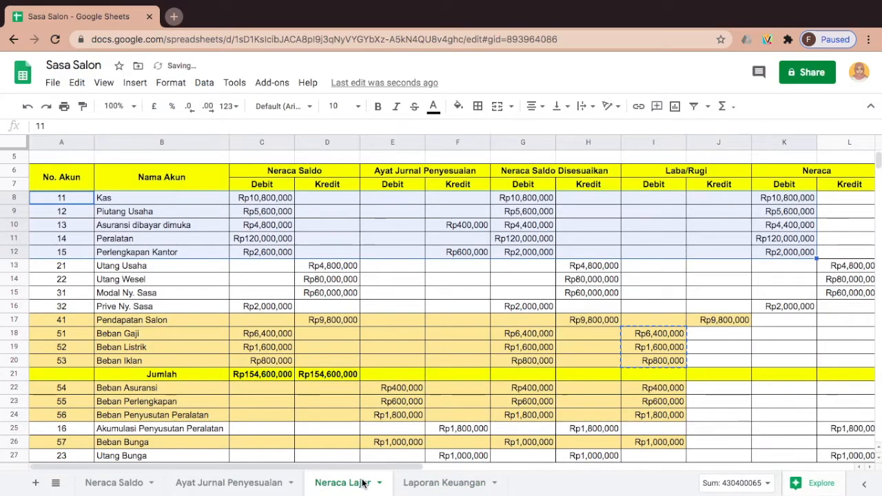
left_click(419, 487)
double_click(559, 252)
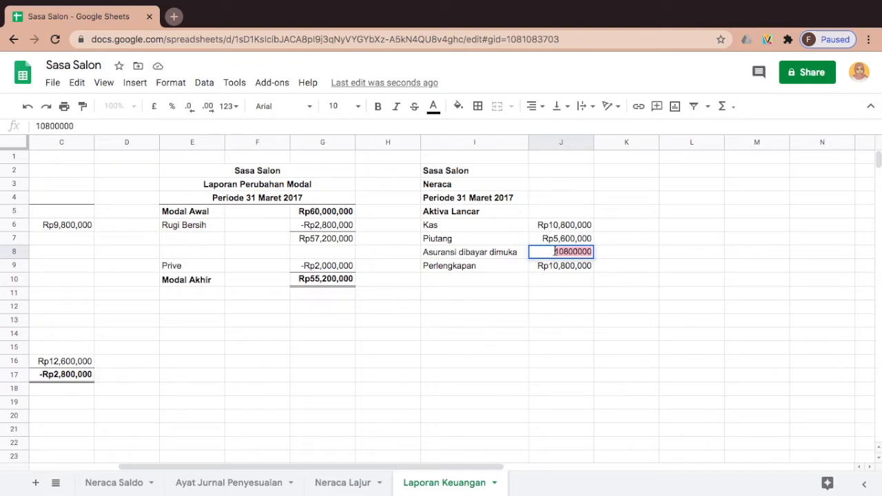
left_click(565, 252)
key("Delete")
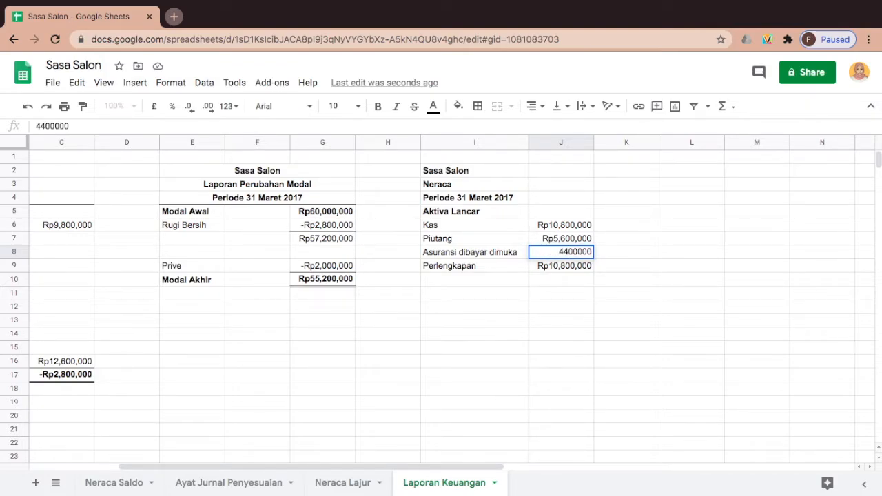
type("44")
key("Return")
Check the Perlengkapan Kantor balance on Neraca Lajur and change the Perlengkapan amount in J9 of Laporan Keuangan to 2000000
left_click(375, 482)
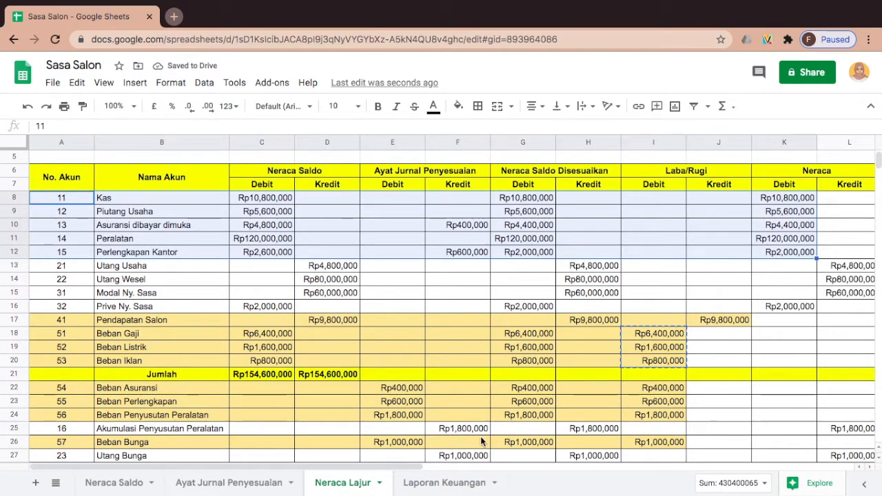
left_click(469, 482)
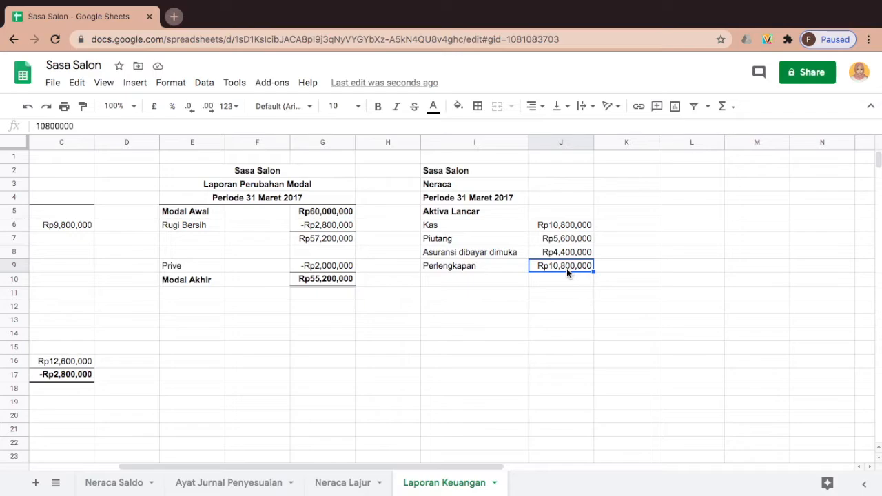
double_click(566, 268)
left_click(564, 266)
key("BackSpace")
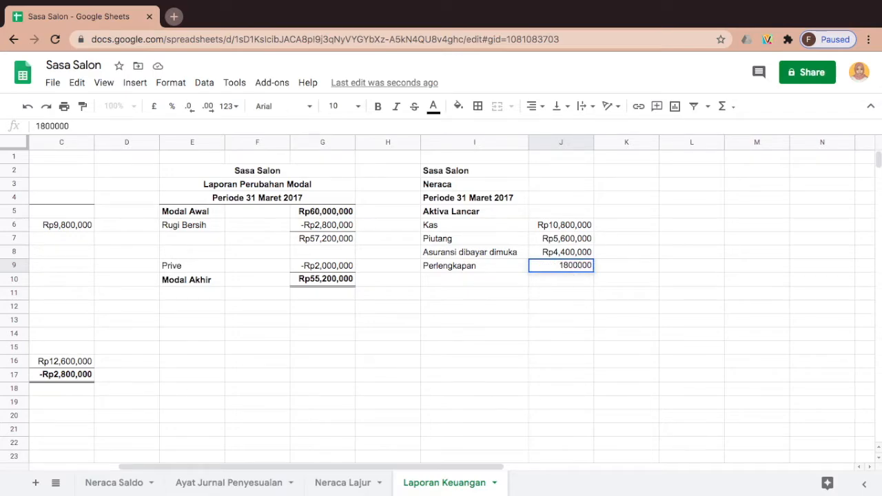
key("BackSpace")
key("BackSpace")
type("2")
left_click(553, 292)
left_click(559, 268)
double_click(565, 266)
type("0")
key("Return")
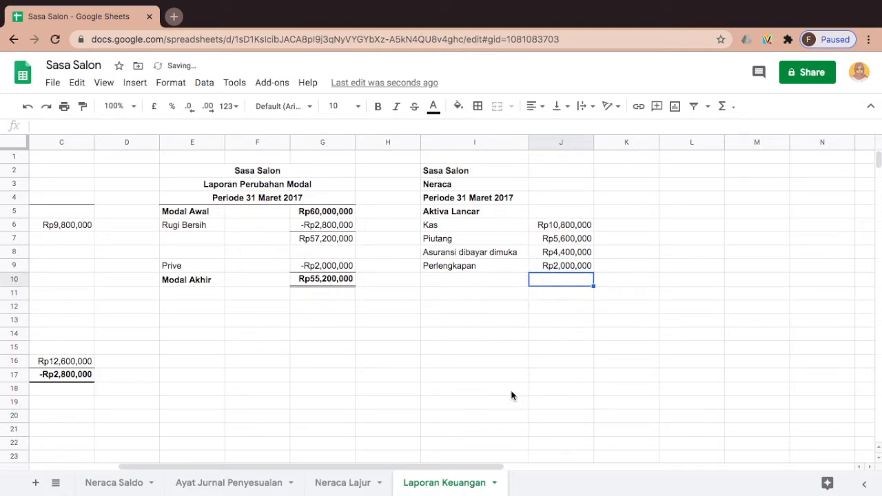
Enter the heading Aktiva Tetap in I11 and make it bold
left_click(514, 362)
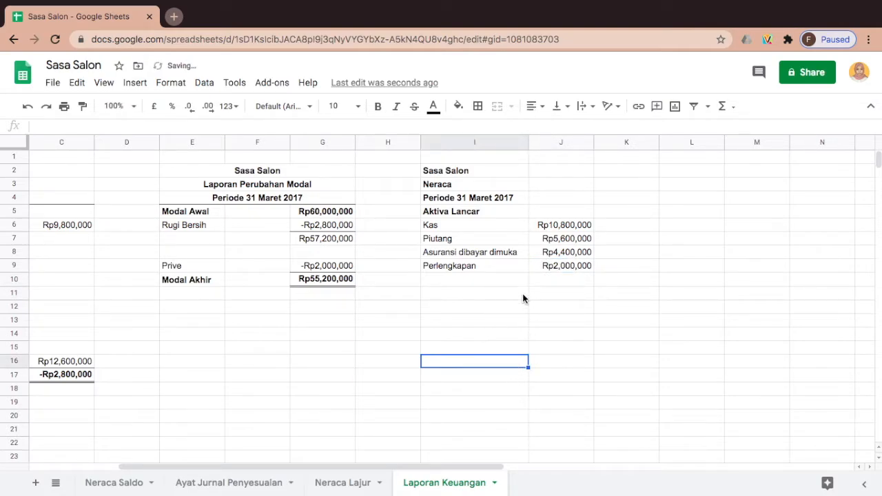
left_click(478, 297)
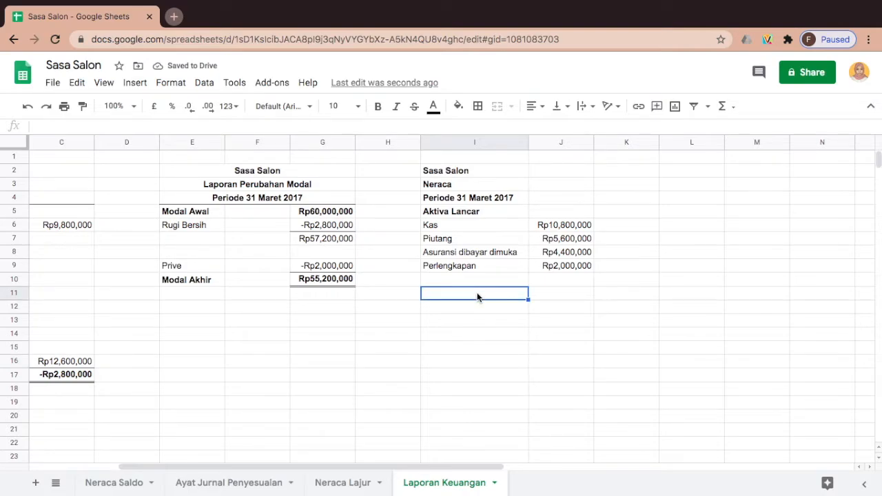
type("Aktiva La")
key("BackSpace")
key("BackSpace")
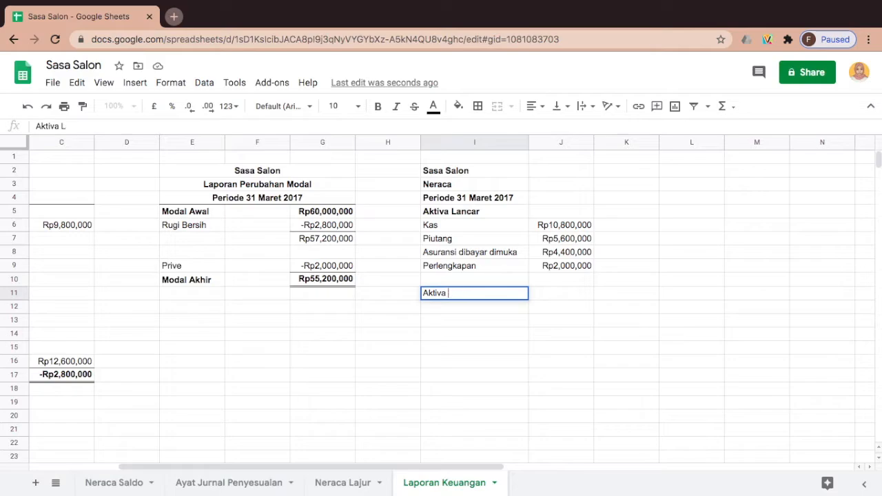
type("Tetap")
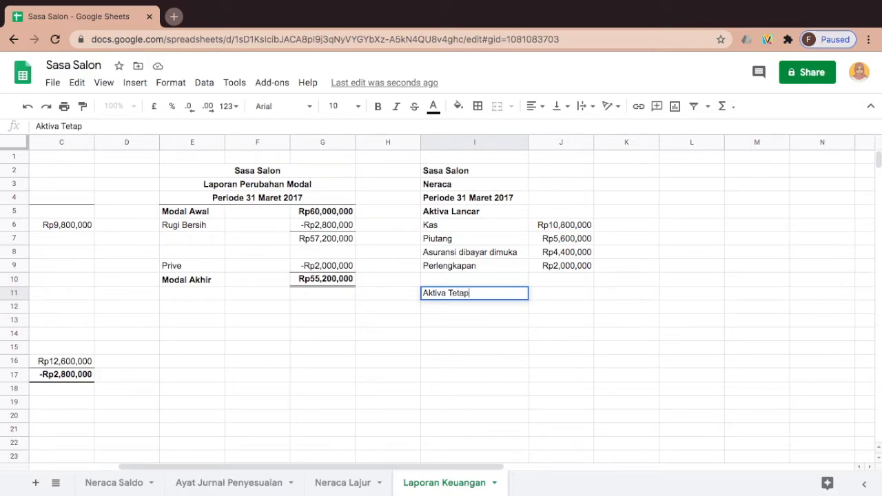
key("Return")
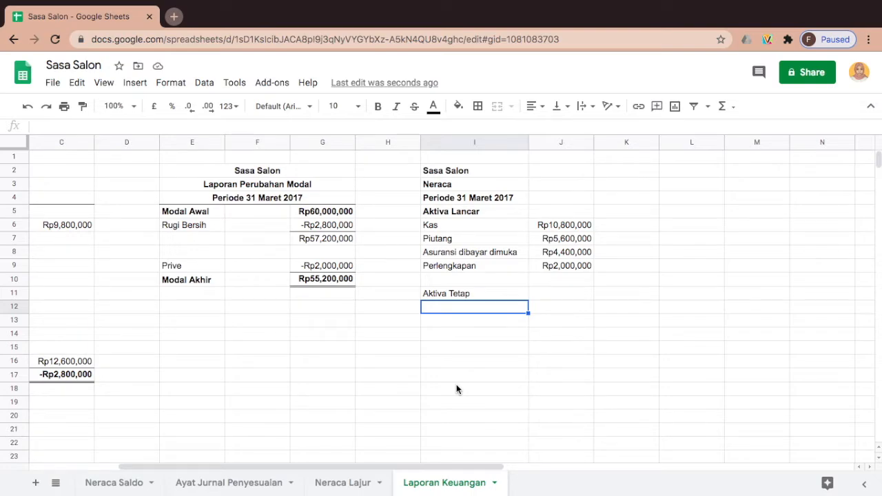
key("Up")
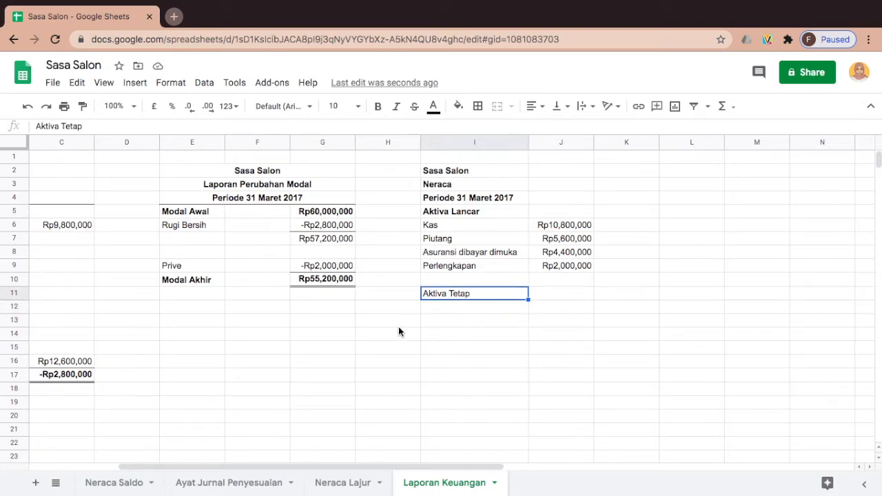
left_click(379, 106)
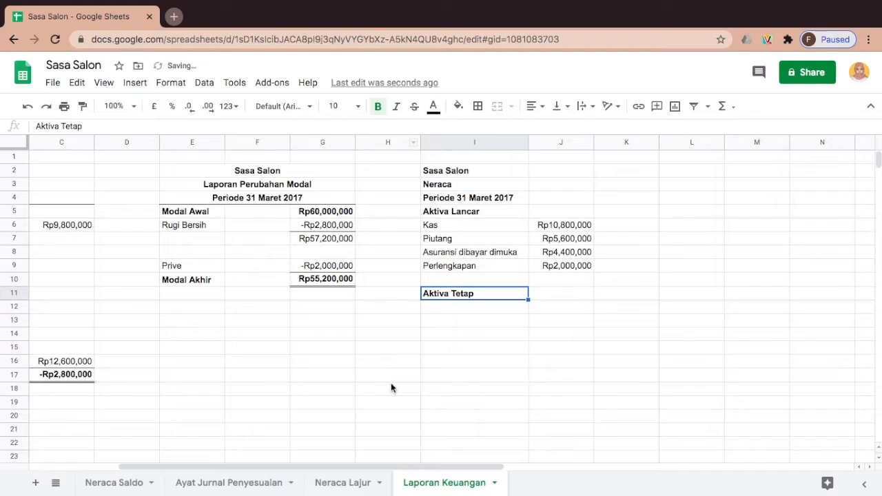
Find the fixed asset account on the Neraca Lajur sheet and enter Peralatan in I12 of Laporan Keuangan
left_click(473, 307)
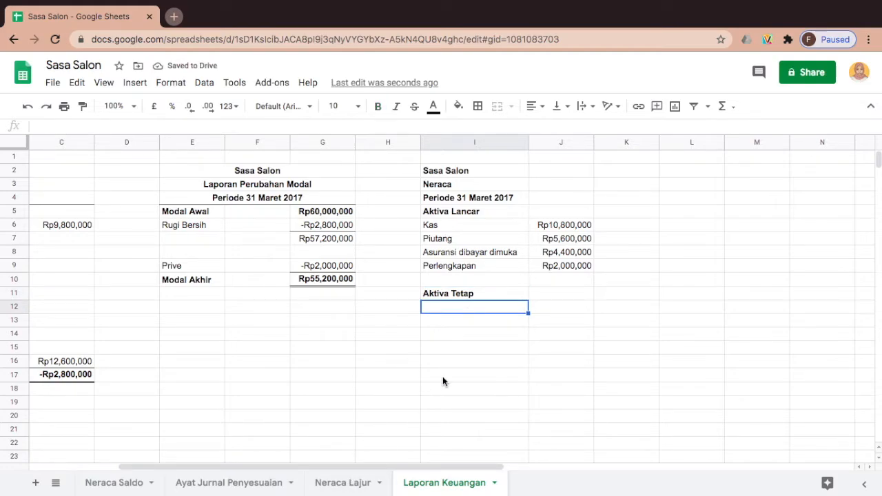
left_click(344, 481)
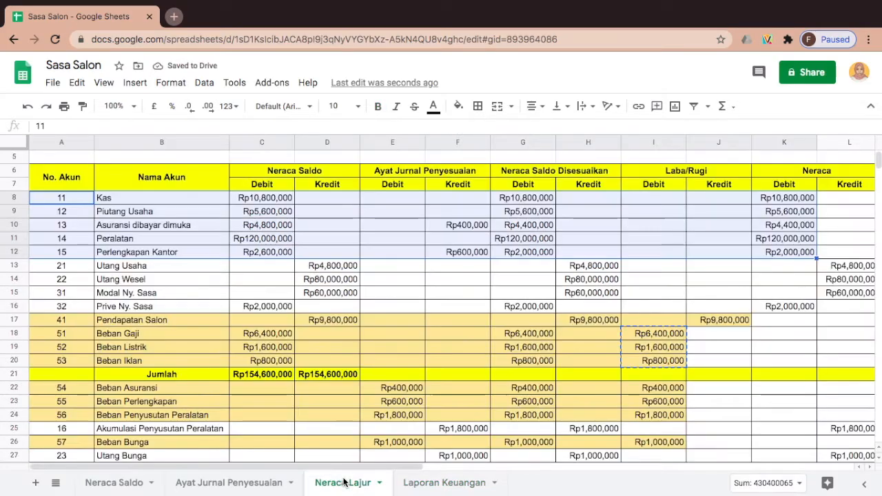
left_click(144, 238)
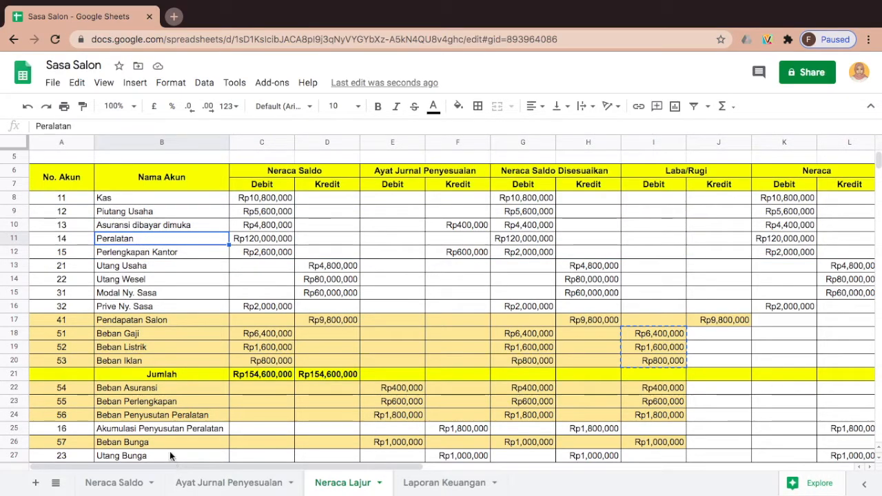
left_click(429, 485)
type("P")
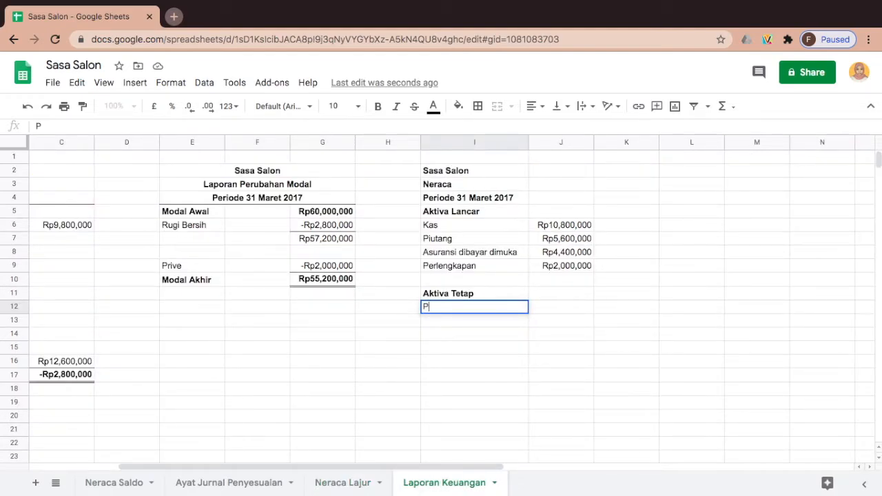
type("eralatan")
key("Return")
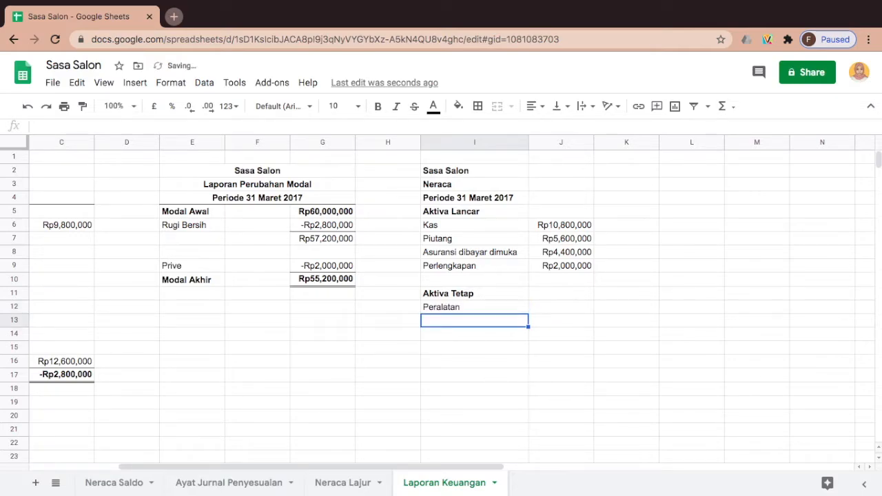
Enter the account label Akm. Penyusutan Peralatan in I13, below Peralatan
type("Akumulasi")
key("BackSpace")
key("BackSpace")
key("BackSpace")
key("BackSpace")
key("BackSpace")
key("BackSpace")
type("m. Pen")
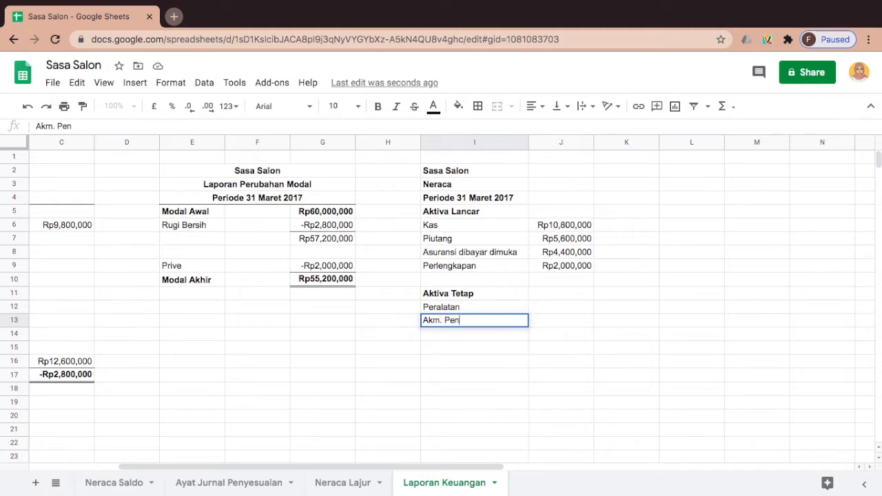
type("yusutan Pw")
type("rla")
key("BackSpace")
key("BackSpace")
type("alatan")
key("Return")
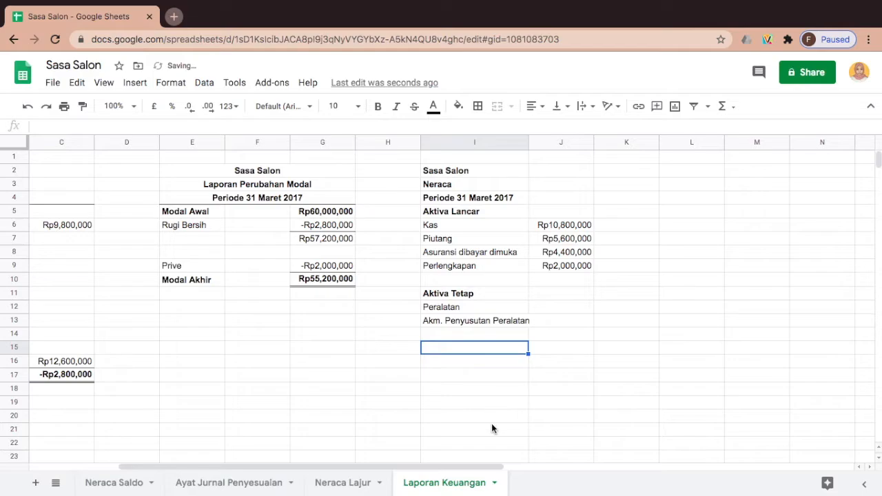
Check the Peralatan balance on Neraca Lajur and enter 120000000 as the Peralatan amount in J12 of Laporan Keuangan
left_click(557, 306)
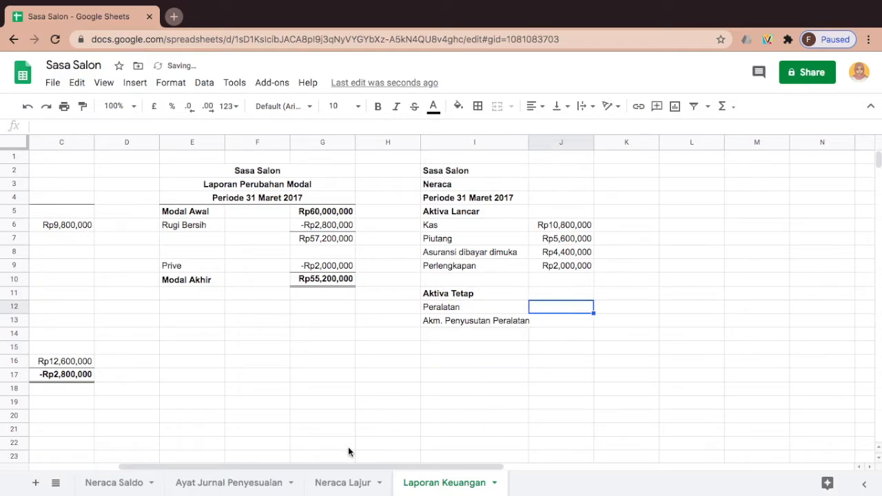
left_click(355, 482)
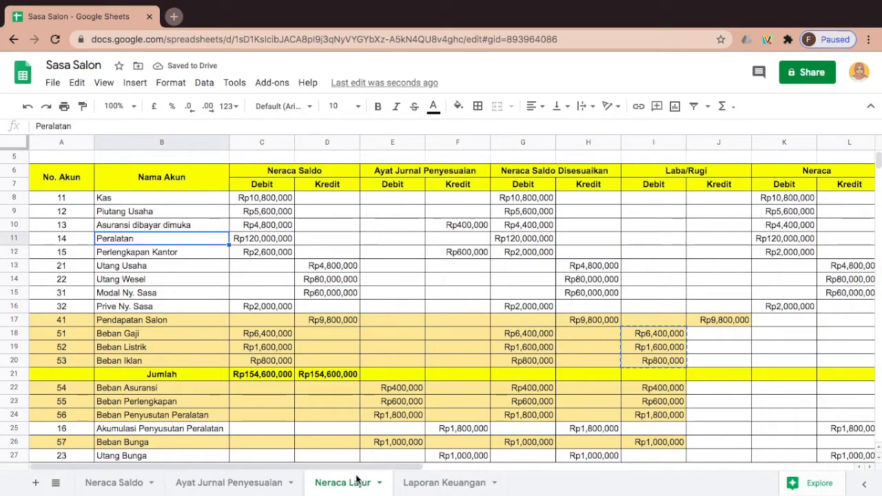
left_click(420, 485)
type("120000000")
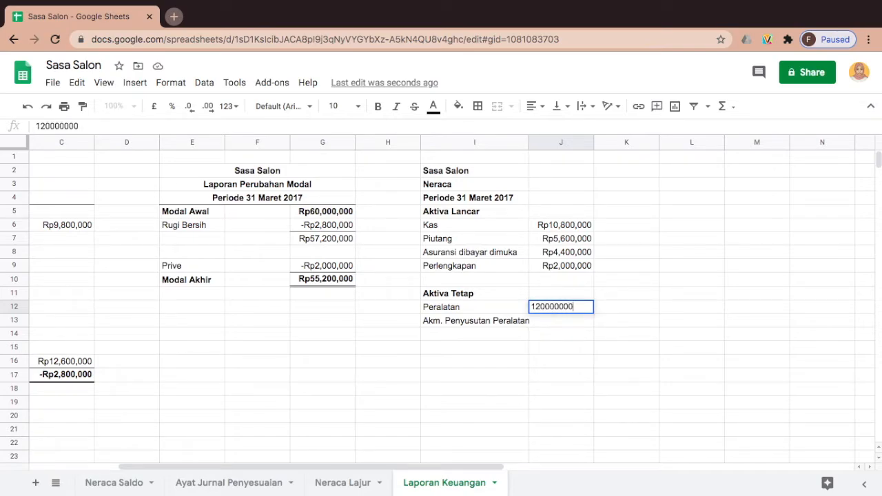
key("Return")
Check the accumulated depreciation balance on Neraca Lajur and enter 1800000 beside Akm. Penyusutan Peralatan in J13 of Laporan Keuangan
left_click(363, 485)
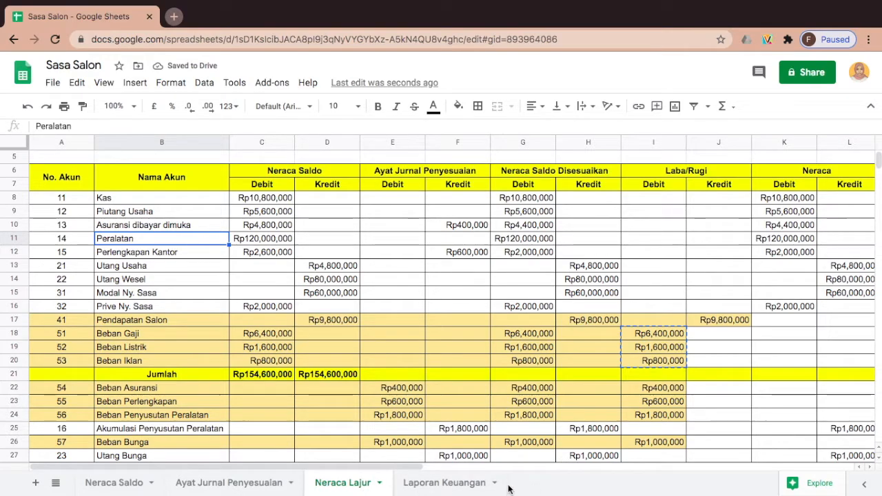
left_click(464, 484)
type("1800000")
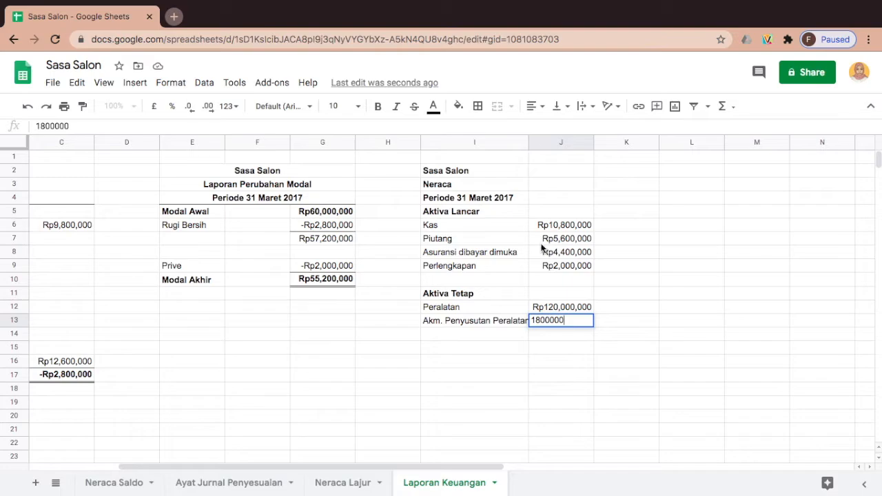
left_click(532, 280)
left_click(527, 388)
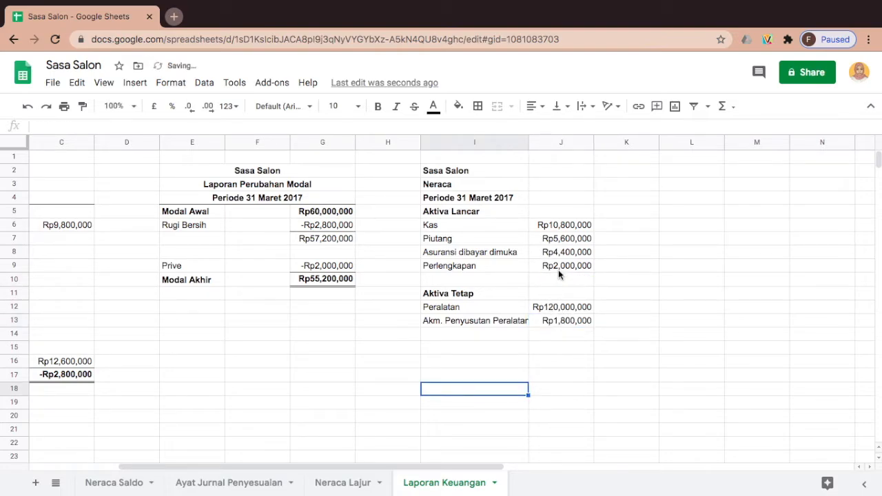
Shift the Aktiva Tetap block in I11:J13 down one row by copying it to I12 and clearing row 11's leftover heading
left_click(451, 280)
left_click_drag(448, 294, 571, 321)
key("ctrl+c")
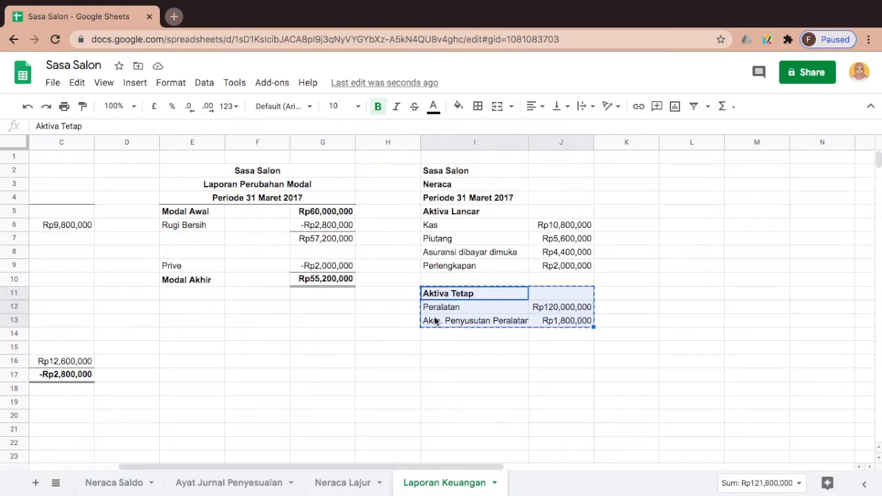
left_click(437, 313)
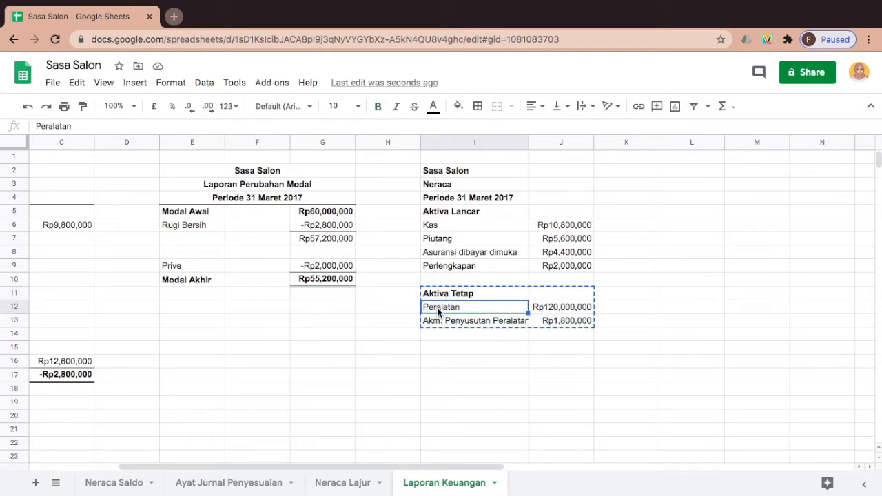
key("ctrl+v")
left_click(440, 294)
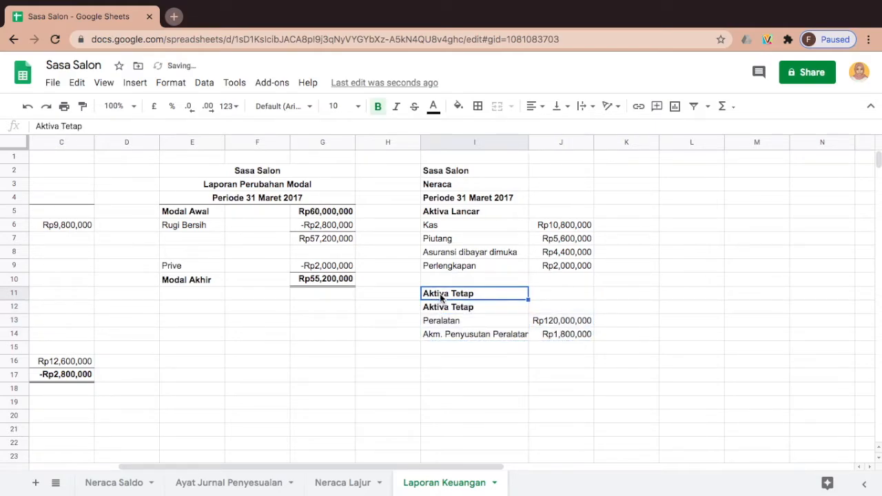
key("Delete")
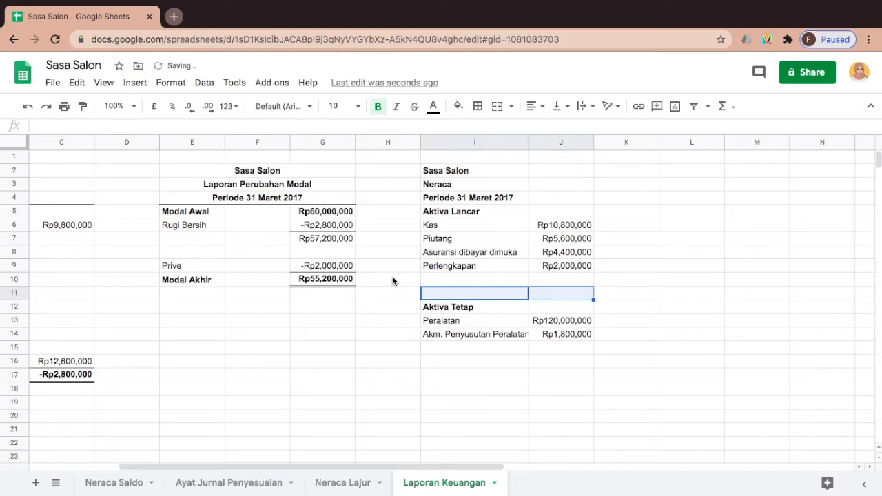
Enter the total label Jumlah Aktiva Lancar in I10 and make it bold
left_click(432, 277)
type("JU")
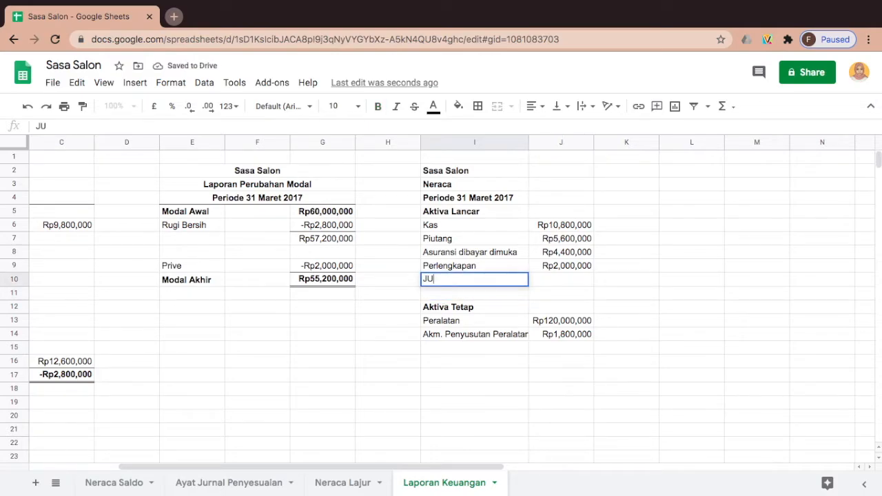
key("BackSpace")
type("umlah Aktiv")
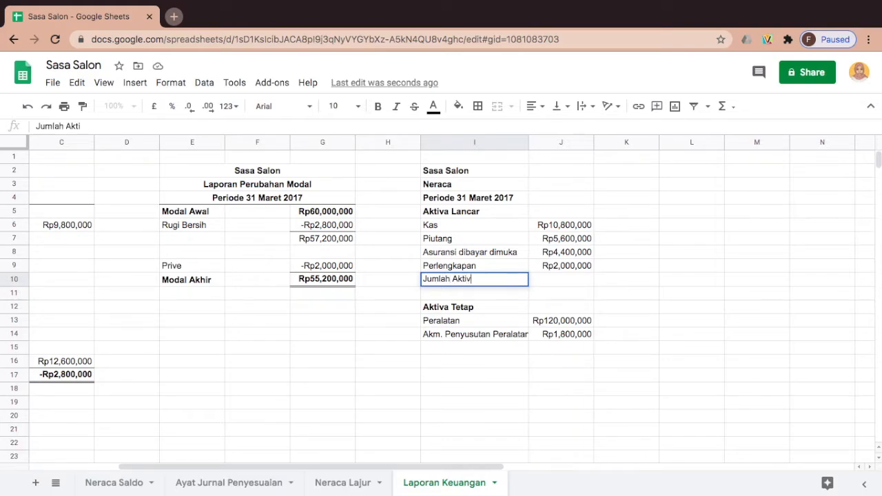
type("a Lancar")
left_click(561, 279)
left_click(558, 266)
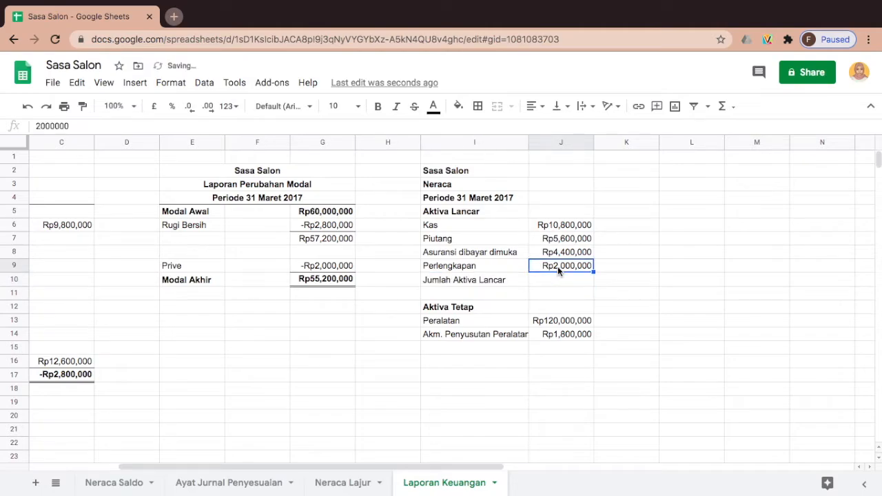
left_click(428, 279)
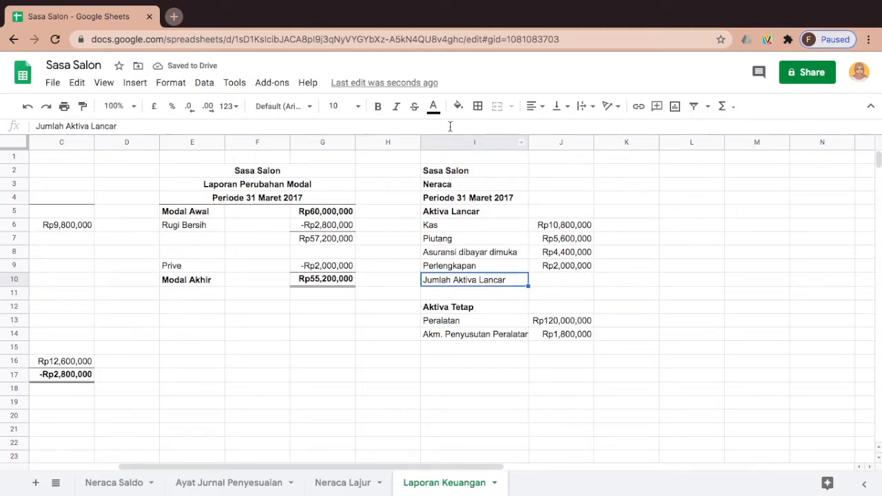
left_click(378, 108)
Add a bottom border to the Perlengkapan amount in J9
left_click(564, 265)
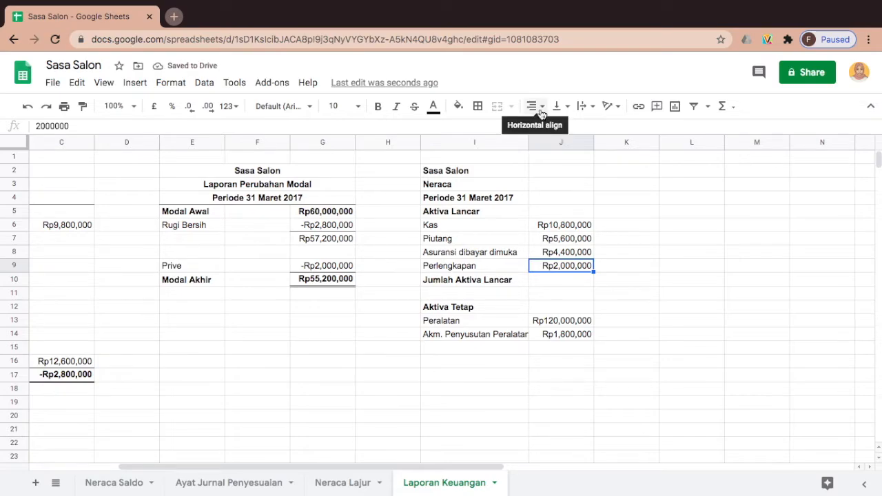
left_click(477, 106)
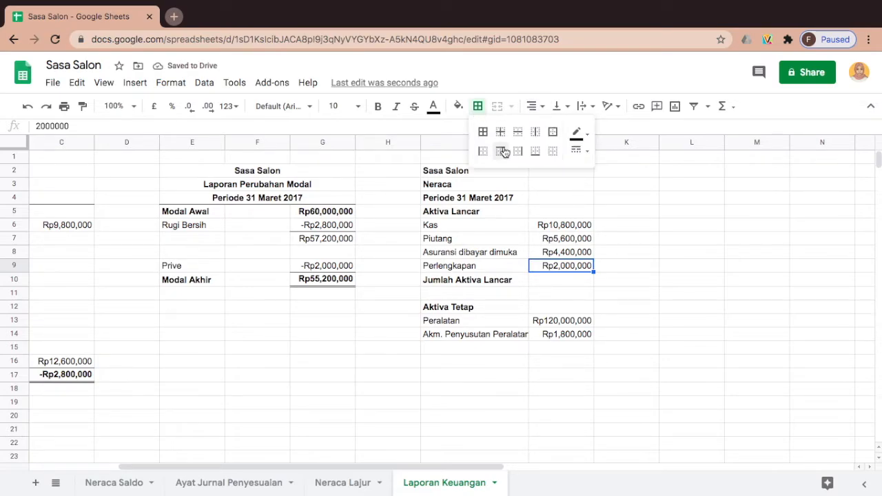
left_click(537, 151)
left_click(557, 276)
left_click(561, 291)
Total the current assets in J10 with the formula =SUM(J6:J9)
left_click(561, 280)
type("=SU")
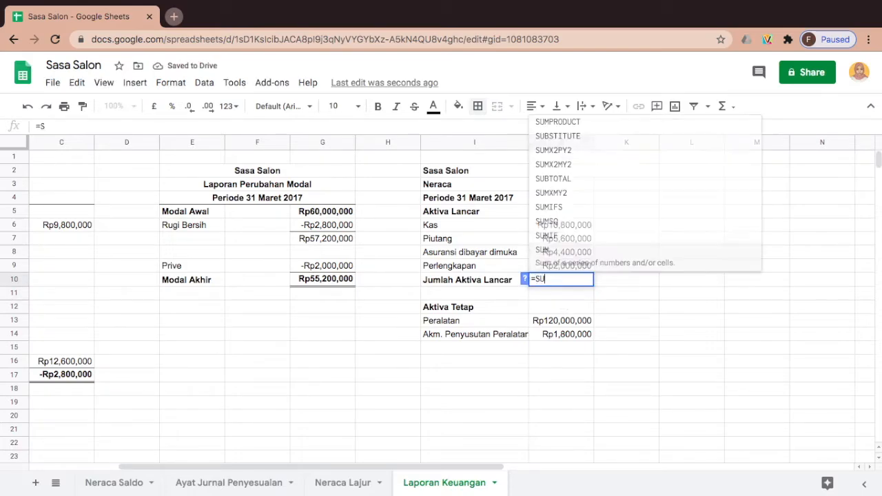
type("M(")
left_click(575, 224)
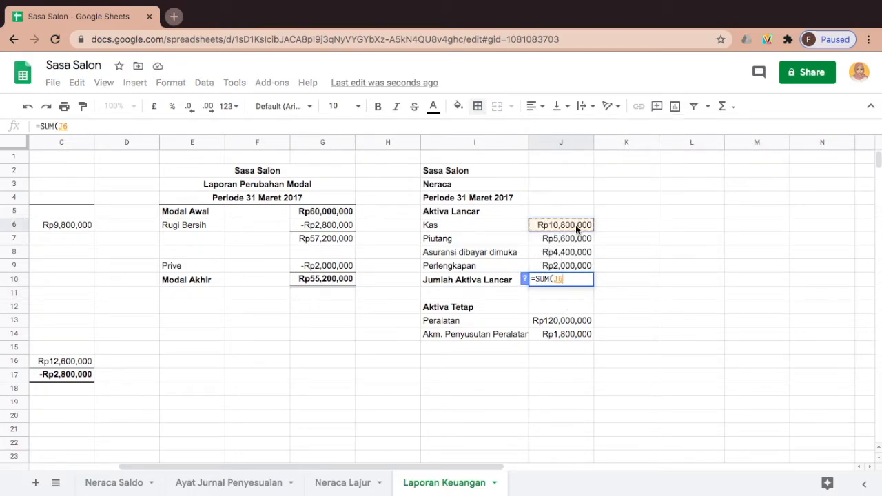
key("shift+Down")
key("shift+Down")
key("shift+Down")
type(")")
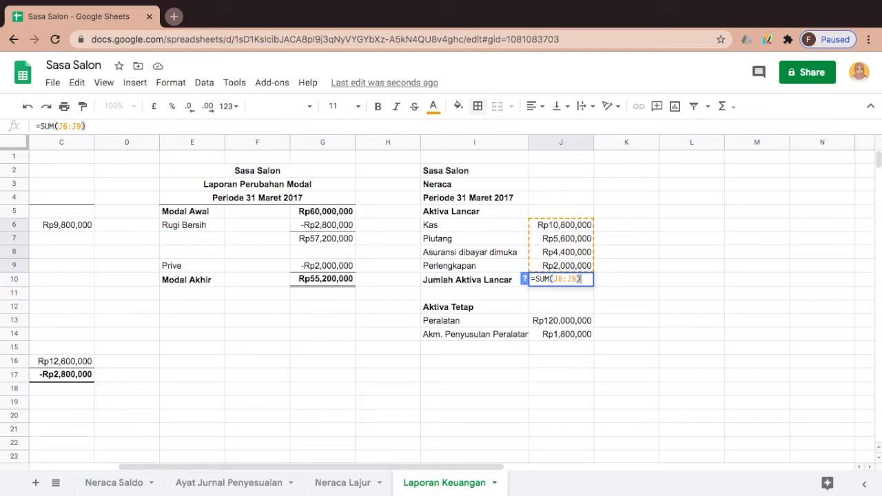
key("Return")
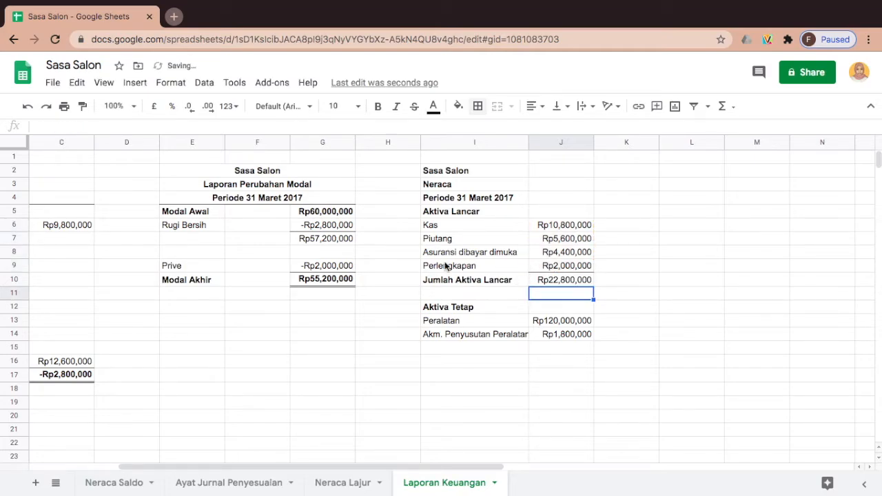
Make the whole Jumlah Aktiva Lancar row, I10:J10, bold
left_click(432, 280)
key("shift+Right")
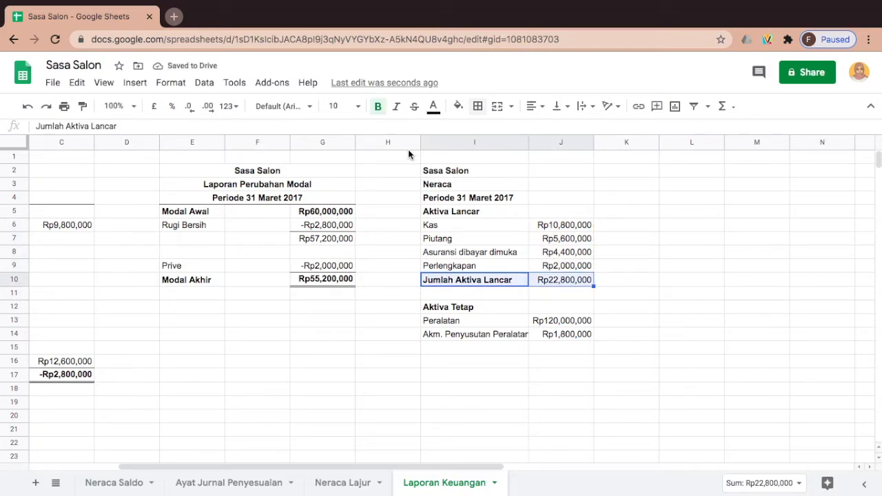
left_click(377, 108)
left_click(378, 108)
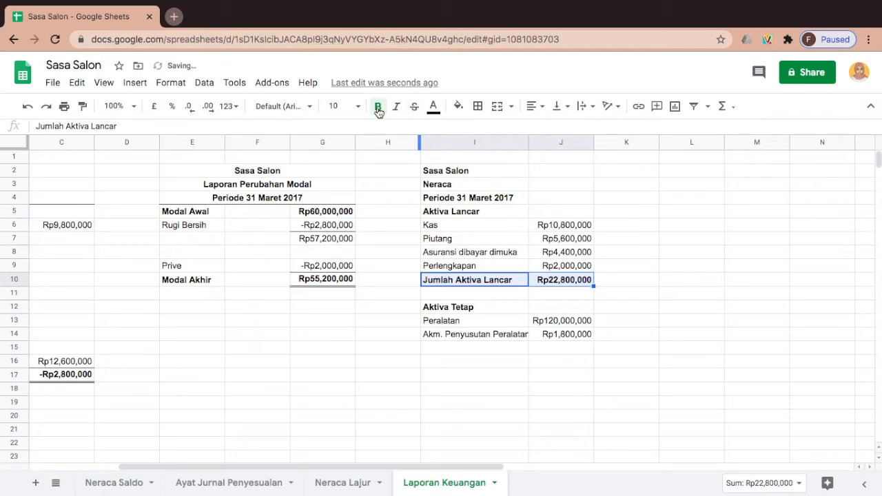
Enter the total label Jumlah Aktiva Tetap in I15 and make it bold
left_click(434, 374)
left_click(441, 350)
type("jUM")
key("BackSpace")
key("BackSpace")
key("BackSpace")
type("Jumlah Aktiva Tetap")
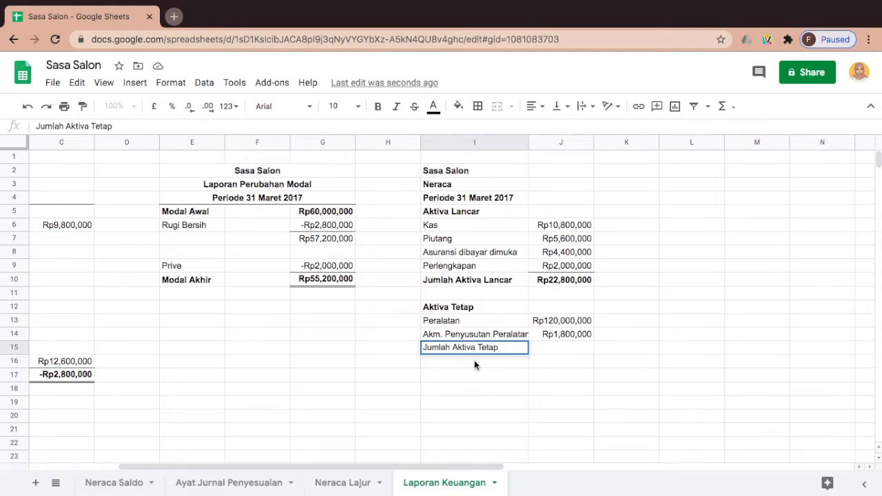
key("Return")
left_click(457, 351)
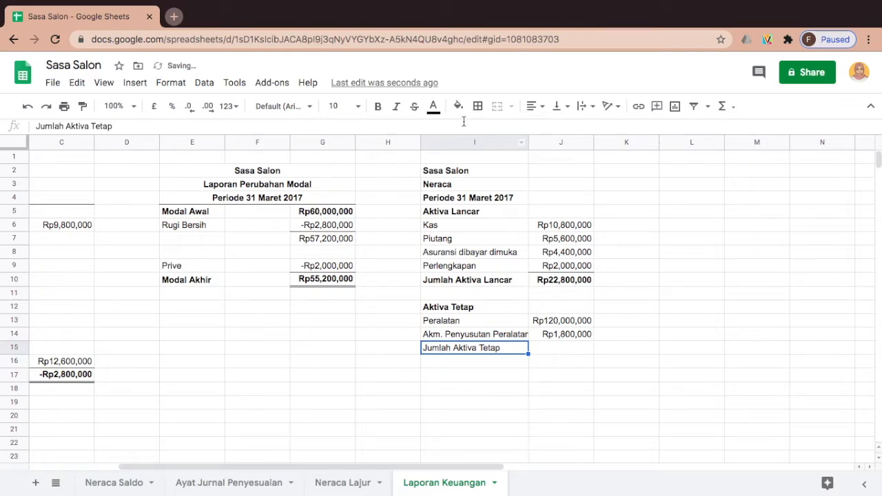
left_click(378, 106)
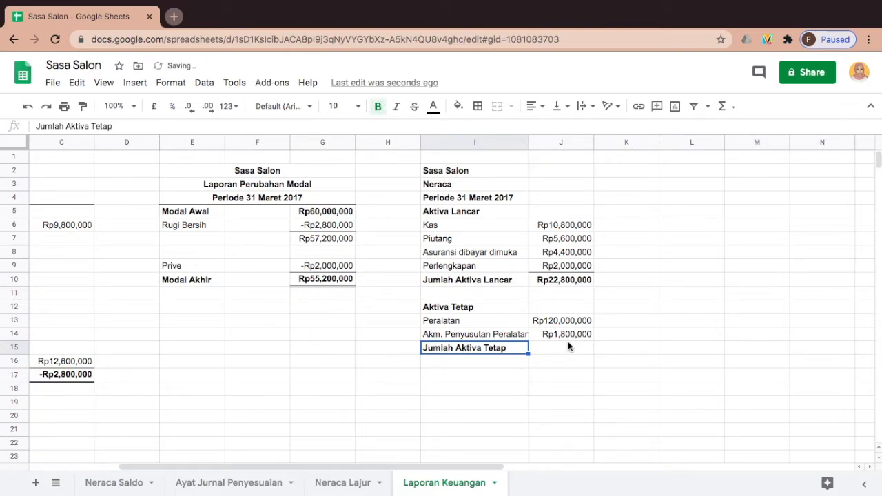
Add a bottom border to the Akm. Penyusutan Peralatan amount in J14
left_click(564, 335)
left_click(478, 106)
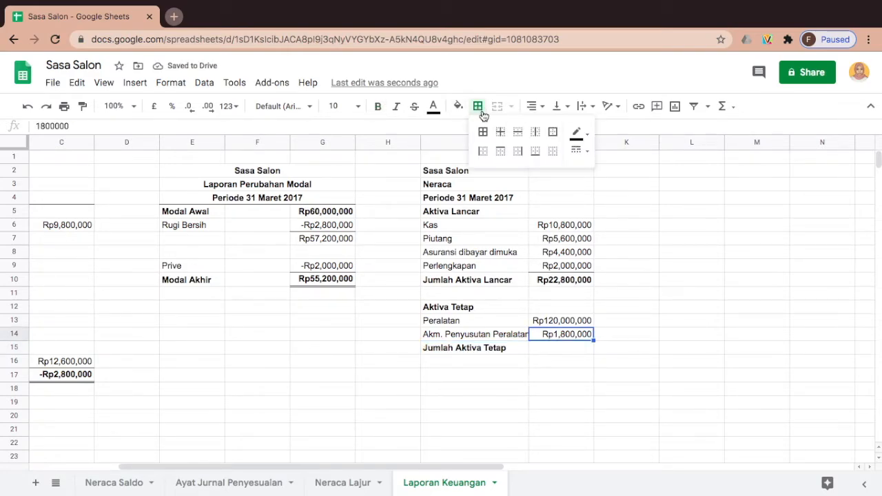
left_click(535, 151)
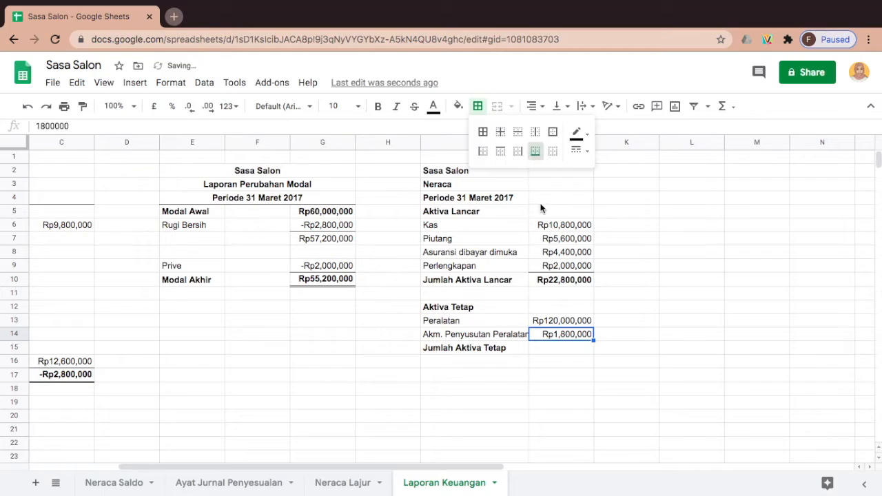
left_click(551, 365)
Total the fixed assets in J15 by summing J13:J14 with a SUM formula
left_click(550, 346)
type("=SUM(")
left_click_drag(561, 318, 562, 334)
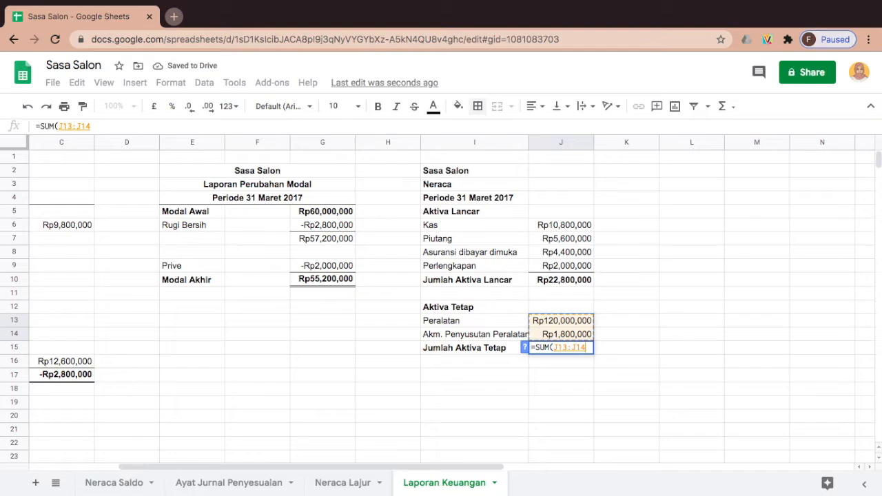
key("Return")
left_click(735, 455)
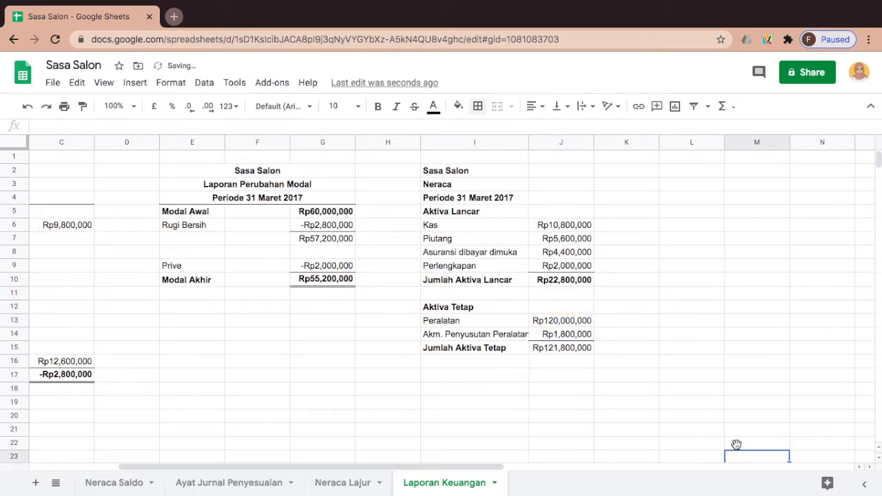
Enter the total assets label Jumlah Aktiva in I17
left_click(447, 379)
type("Jula")
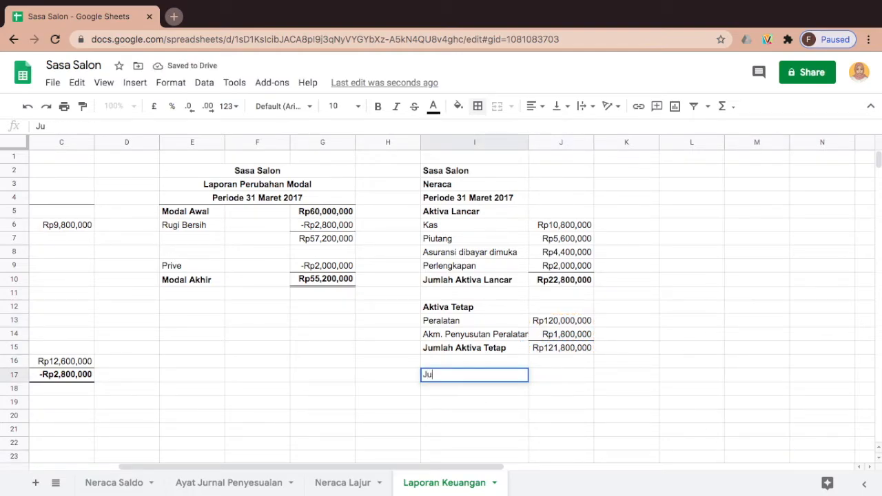
key("BackSpace")
key("BackSpace")
type("ml")
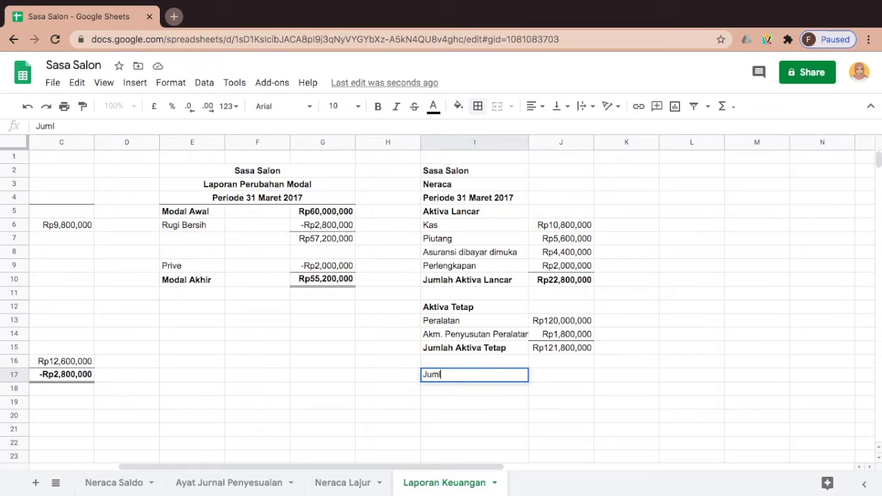
type("ah Aktiva")
Calculate total assets in J17 by adding current and fixed assets with the formula =J10+J15
left_click(561, 375)
type("=")
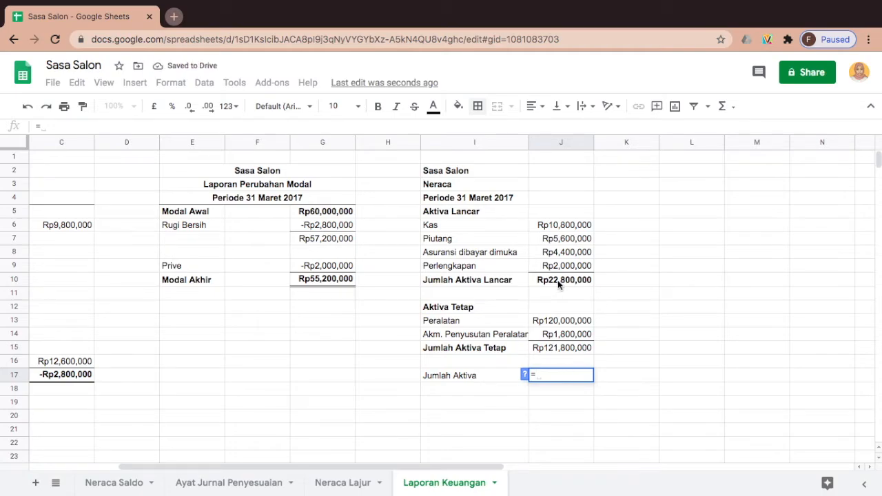
type("SUM")
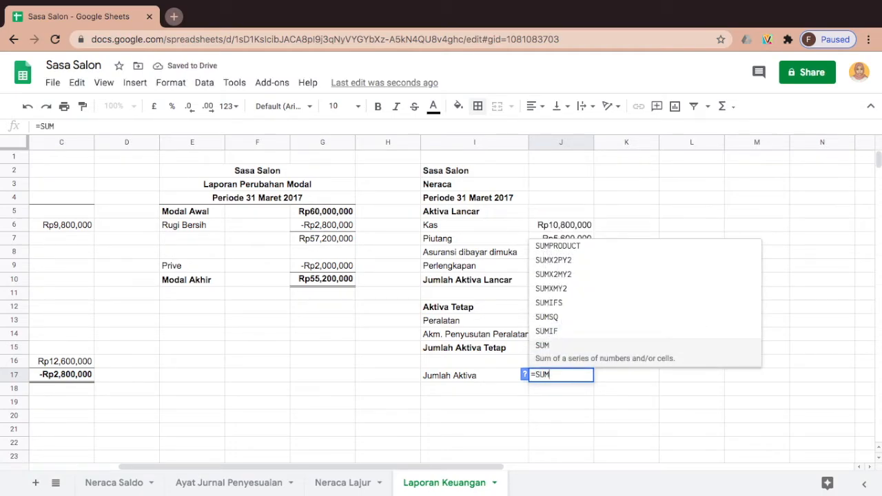
key("BackSpace")
key("BackSpace")
key("BackSpace")
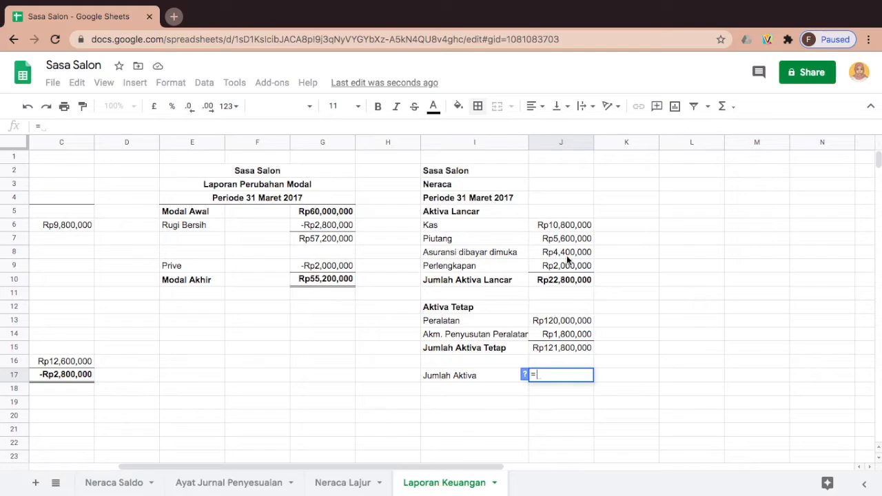
left_click(561, 281)
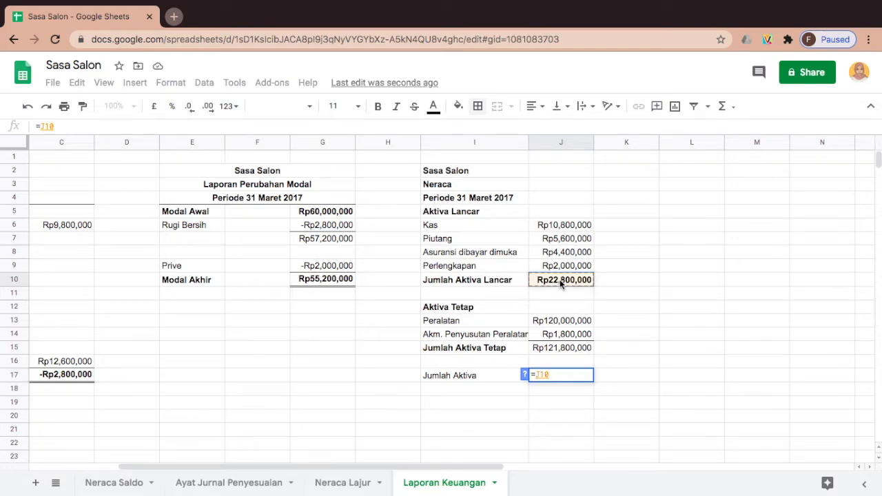
type("+")
left_click(574, 350)
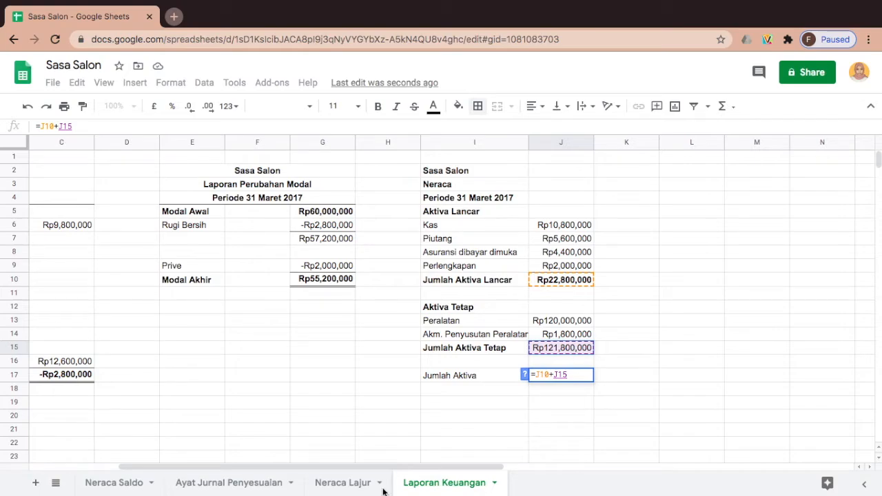
key("Return")
Widen column I slightly so the Akm. Penyusutan Peralatan label fits inside its cell
left_click(519, 368)
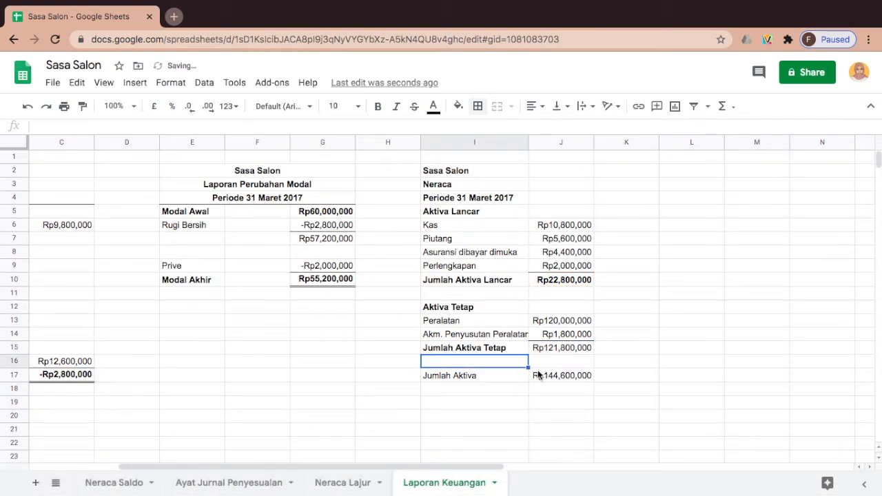
left_click(444, 376)
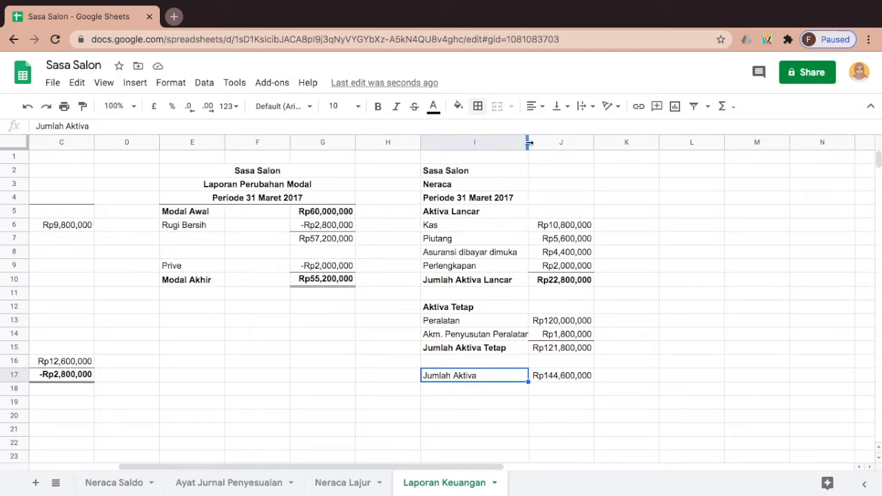
left_click_drag(528, 142, 544, 143)
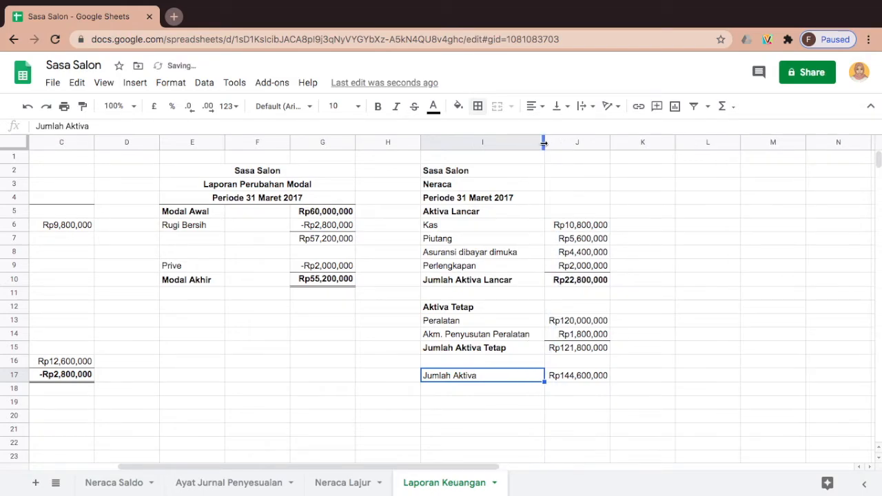
Check Akumulasi Penyusutan Peralatan on the Neraca Lajur sheet and re-enter J14 on Laporan Keuangan as the negative amount (1800000)
left_click(358, 483)
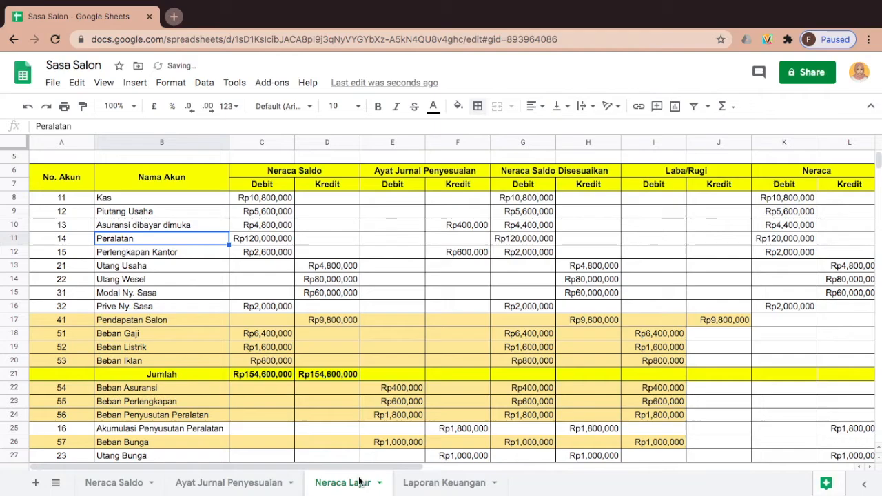
left_click(594, 428)
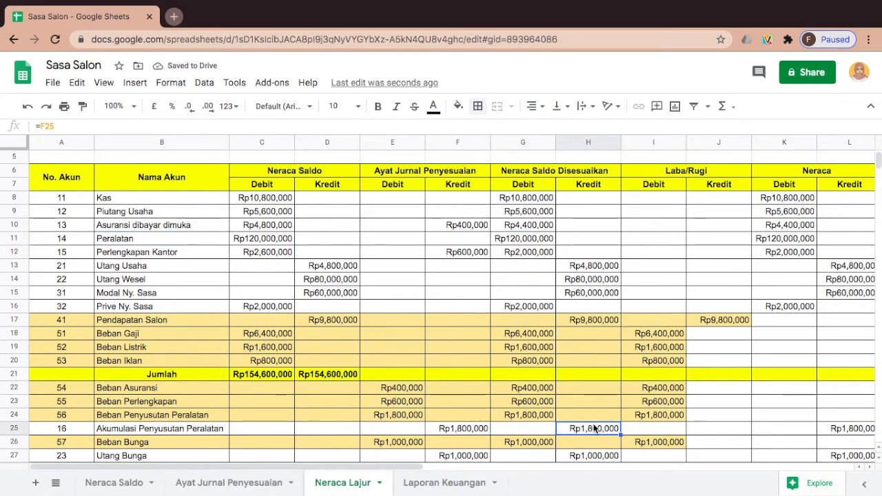
left_click(841, 430)
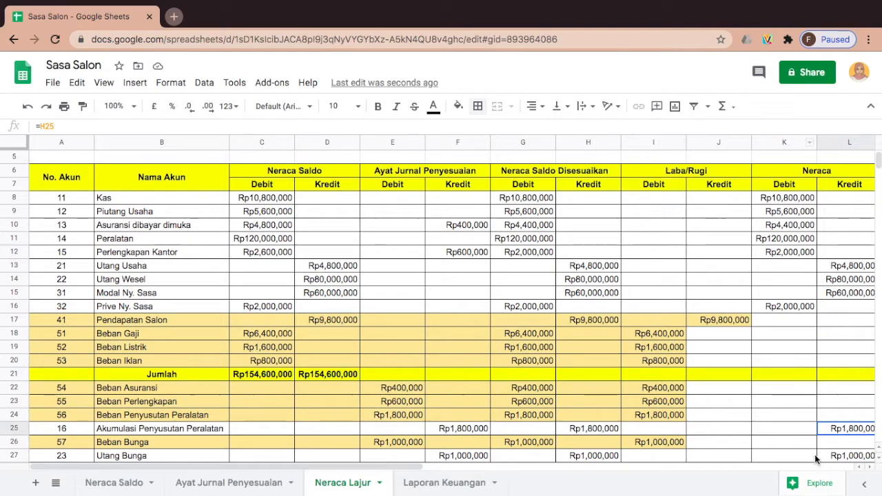
left_click(445, 482)
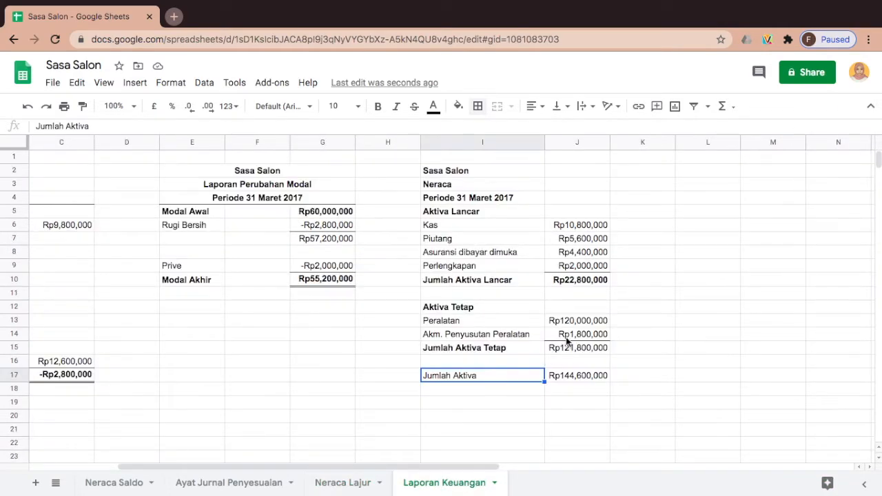
double_click(565, 337)
type("(")
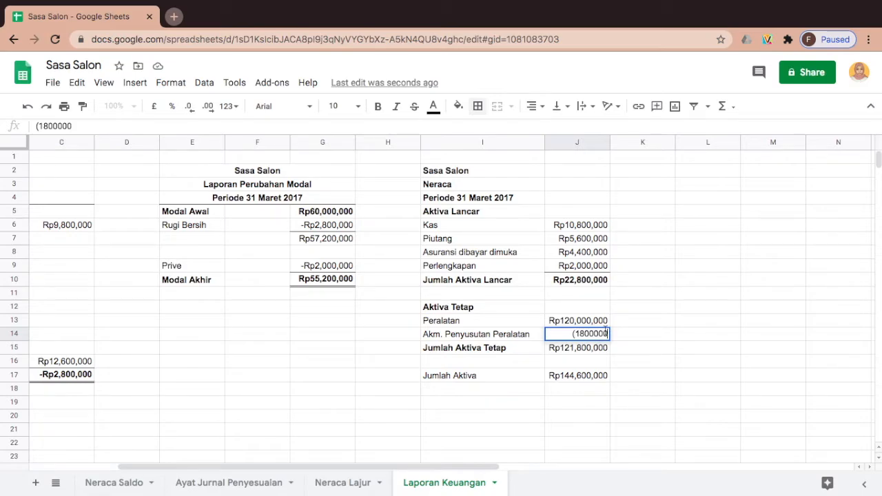
left_click(605, 333)
type(")")
key("Return")
left_click(584, 380)
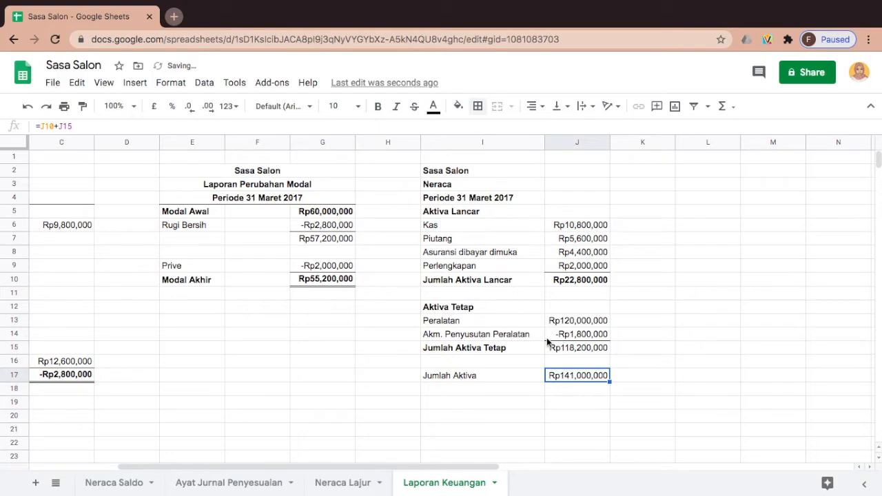
Make the Jumlah Aktiva label and its amount in I17:J17 bold
left_click(438, 376)
key("shift+Right")
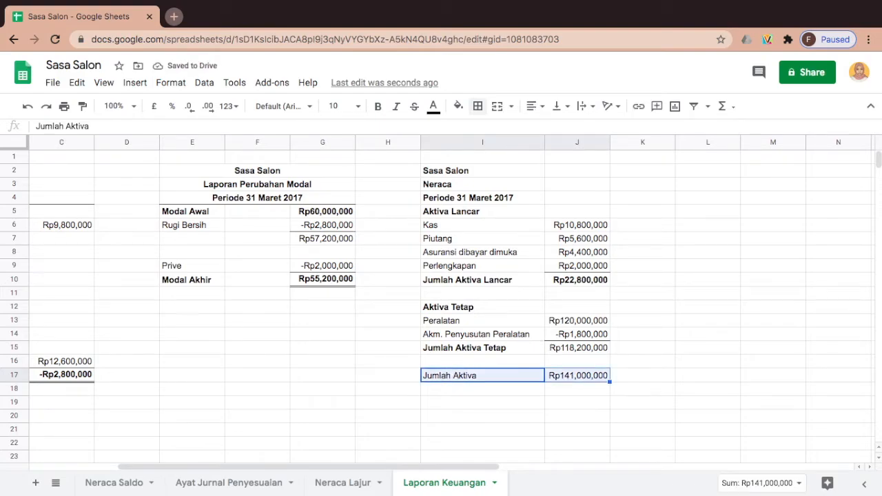
left_click(378, 106)
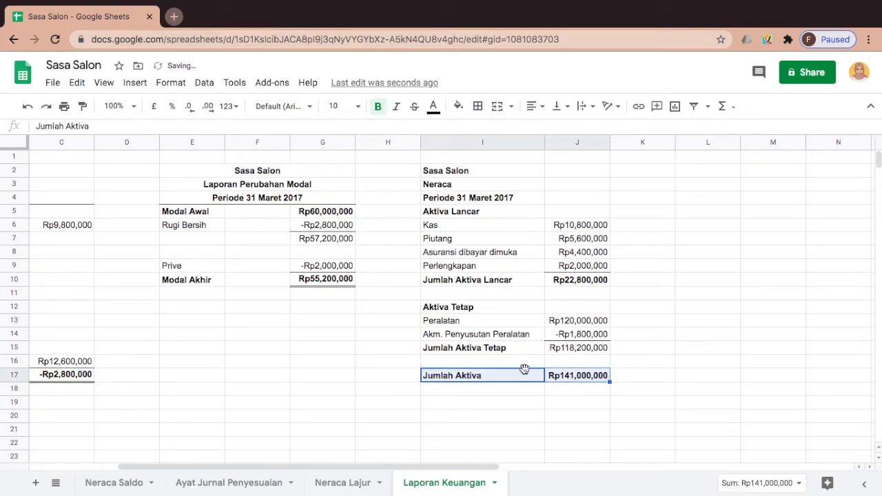
left_click(526, 402)
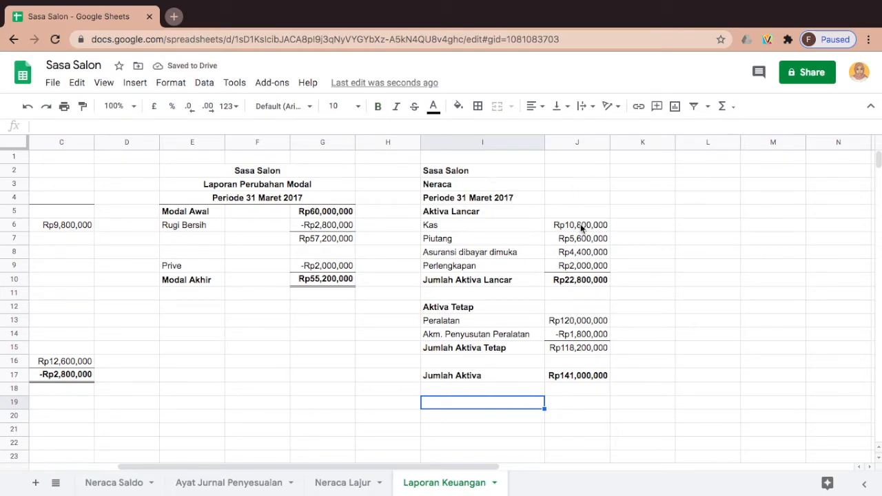
Enter the liabilities heading Kewajiban Lancar in K5 and make it bold
left_click(622, 213)
scroll(622, 213, "right", 1)
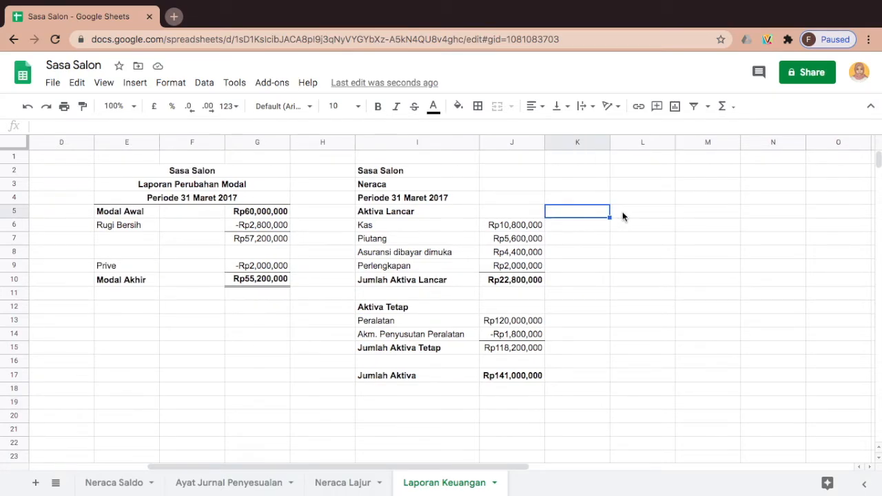
type("k")
key("BackSpace")
type("Kewaji")
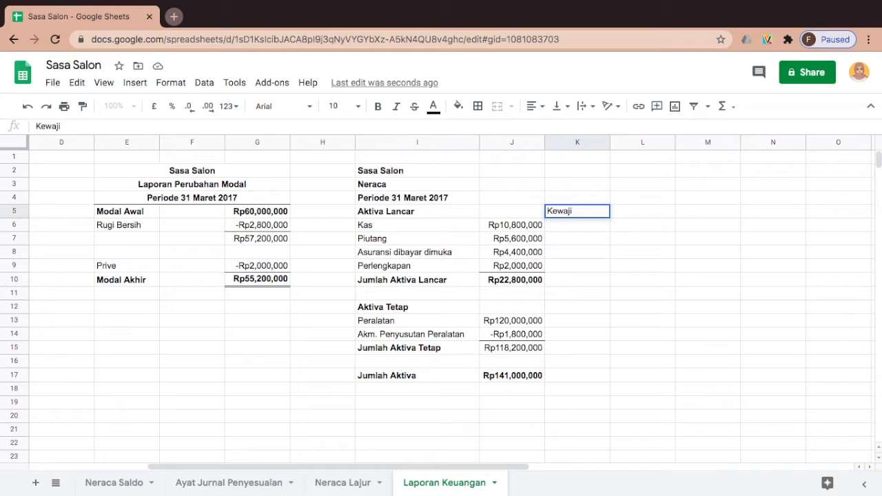
type("ban Lancar")
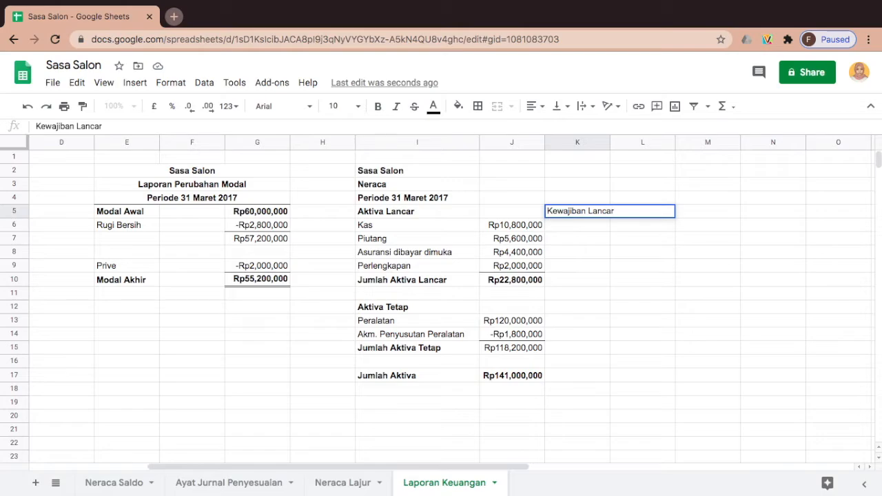
left_click(618, 241)
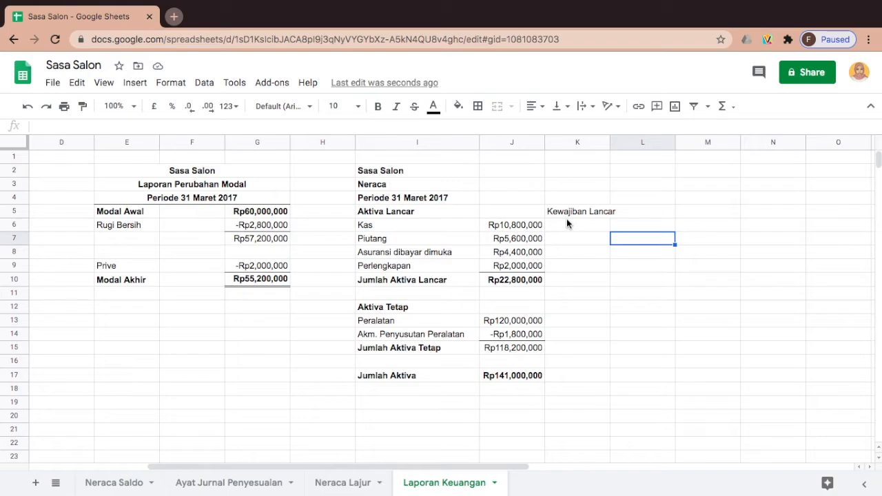
left_click(566, 214)
left_click(377, 108)
left_click(571, 229)
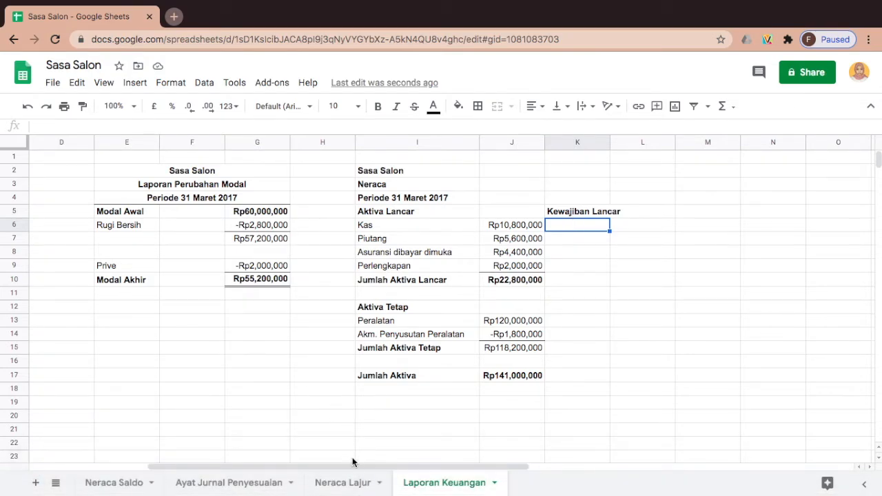
Examine the Utang Usaha and Utang Wesel rows across the Neraca Lajur sheet, up to the Neraca credit column
left_click(359, 479)
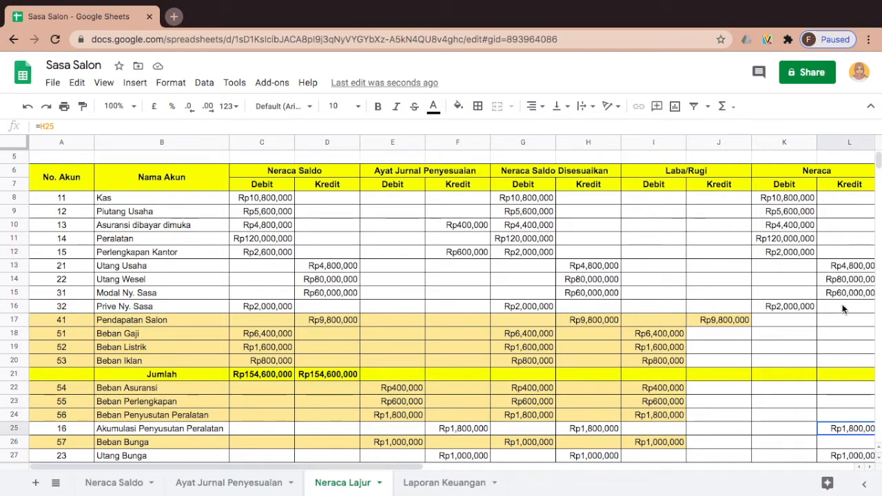
left_click(846, 266)
key("shift+Left")
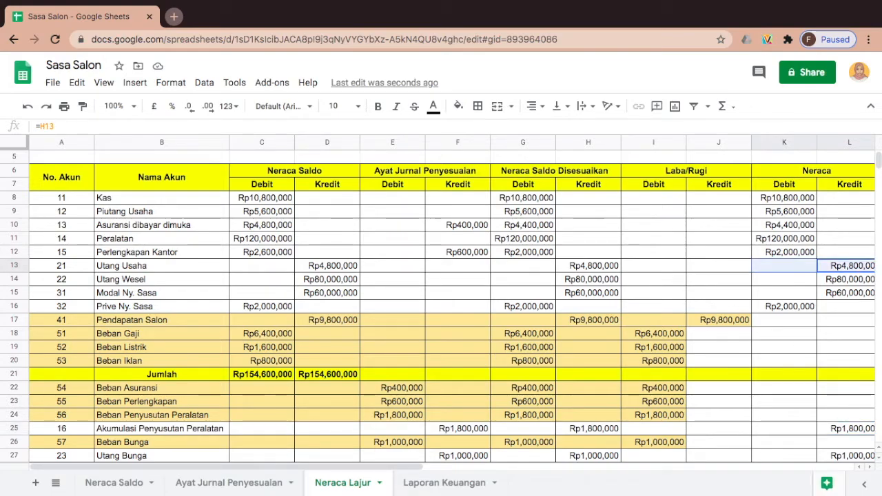
key("shift+Left")
key("shift+Left")
key("shift+Left")
key("shift+Left")
key("shift+Left")
key("shift+Left")
key("shift+Left")
key("shift+Left")
key("shift+Left")
key("shift+Left")
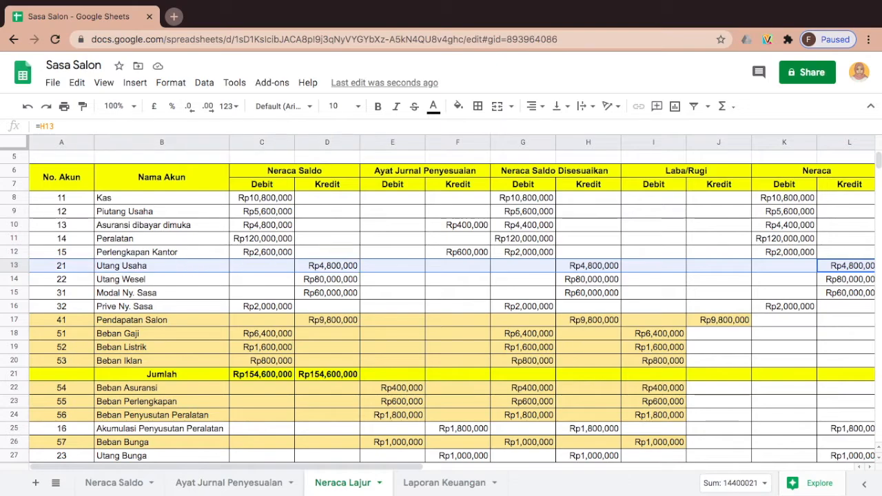
key("shift+Down")
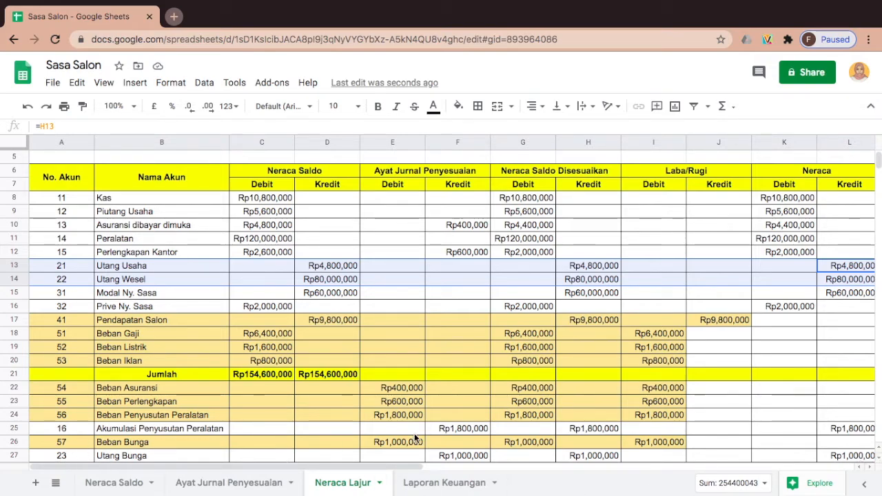
List the current liabilities Utang Usaha, Utang Wesel and Utang Bunga in K6:K8 of the Laporan Keuangan sheet
left_click(434, 483)
type("Utang Usaha")
key("Return")
type("Utang Wesel")
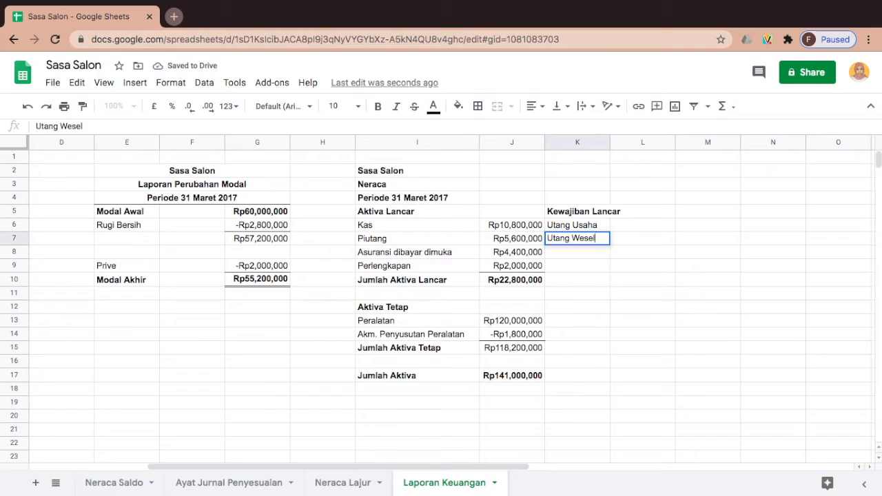
key("Return")
type("Utang Bunga")
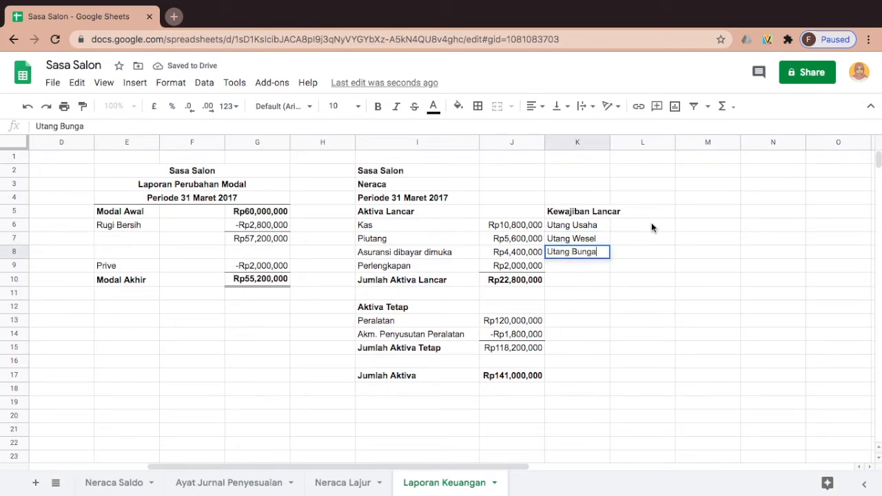
left_click(651, 223)
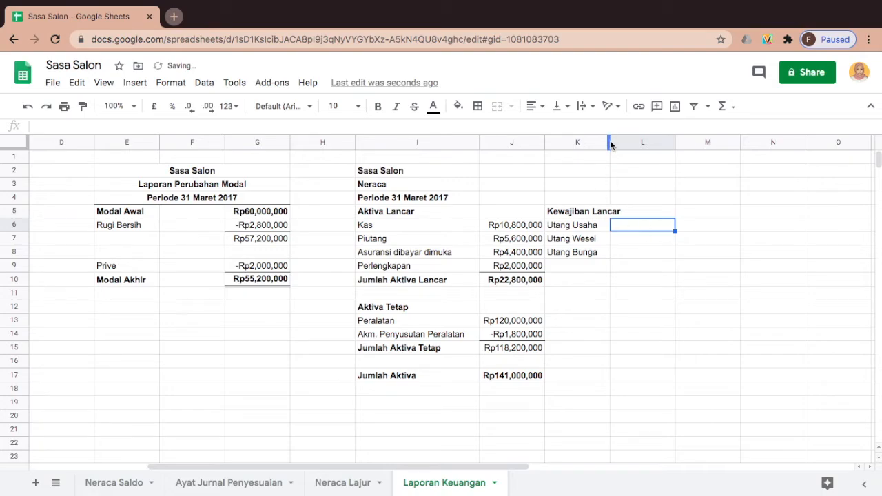
Widen column K to about the width of column I so the liability labels fit
left_click_drag(609, 143, 657, 141)
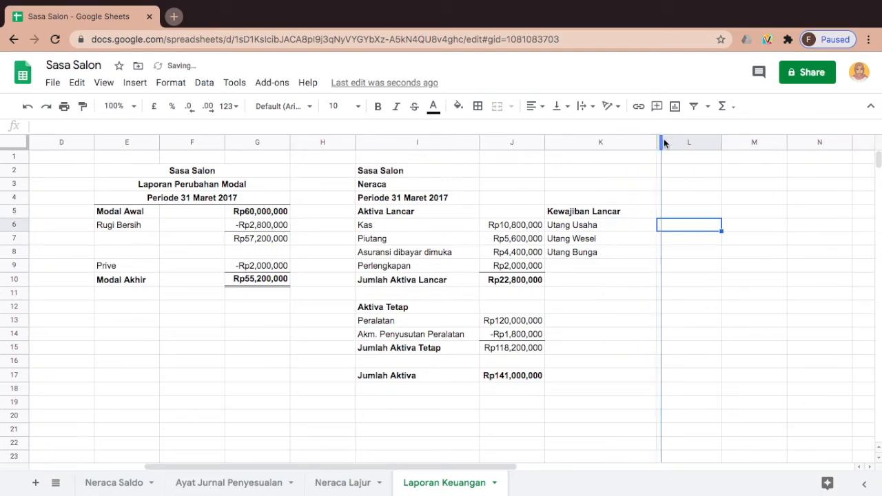
double_click(658, 141)
left_click_drag(622, 142, 670, 144)
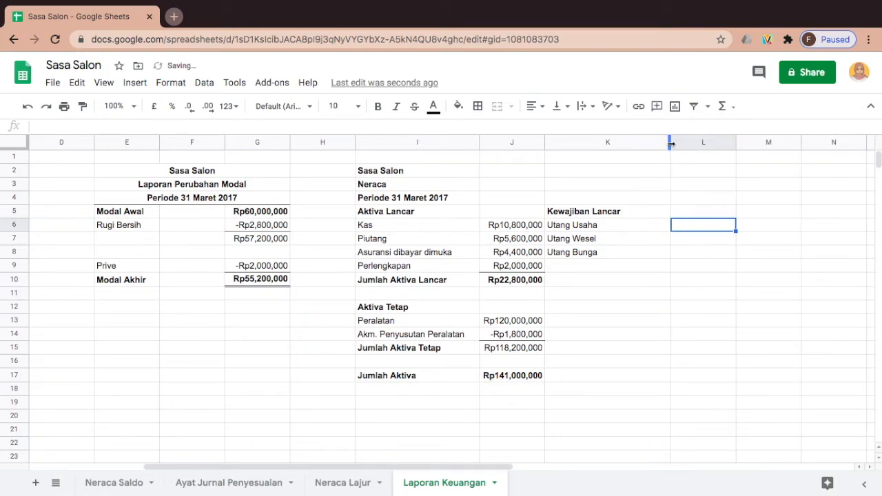
Look up the Utang Usaha balance on the Neraca Lajur sheet and enter 4800000 in L6 of Laporan Keuangan
left_click(376, 486)
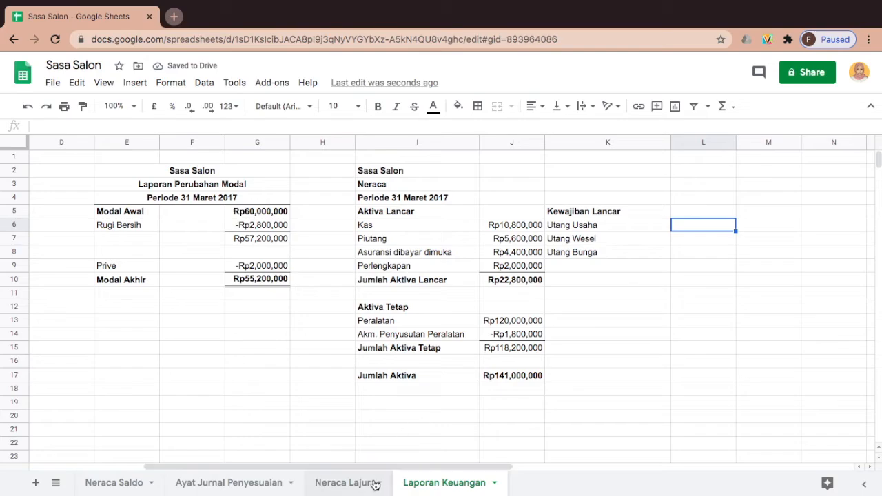
left_click(375, 486)
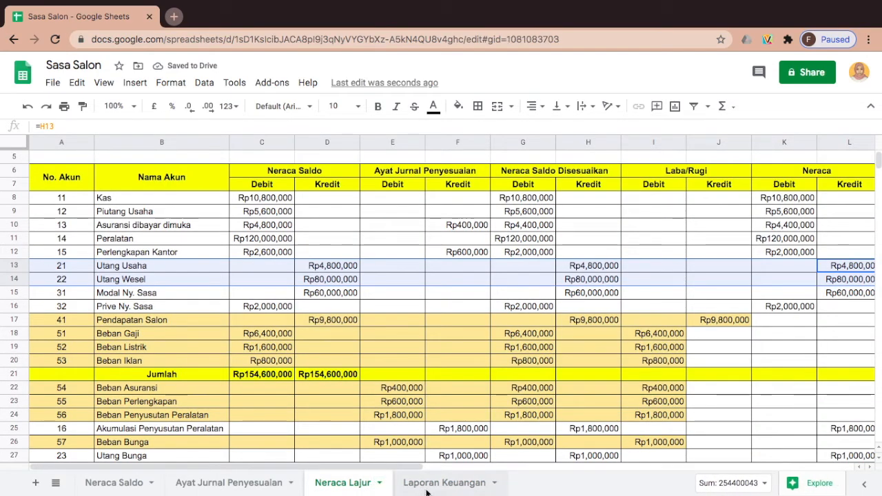
left_click(426, 489)
type("480")
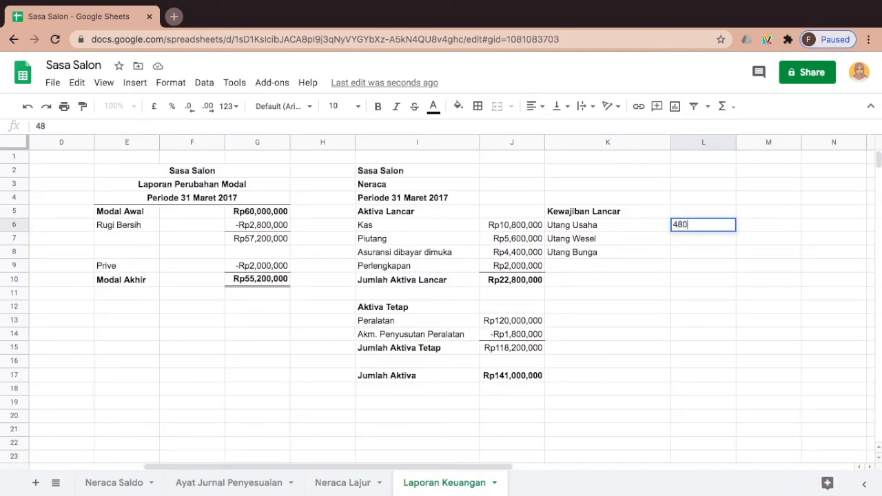
type("0000")
left_click(665, 255)
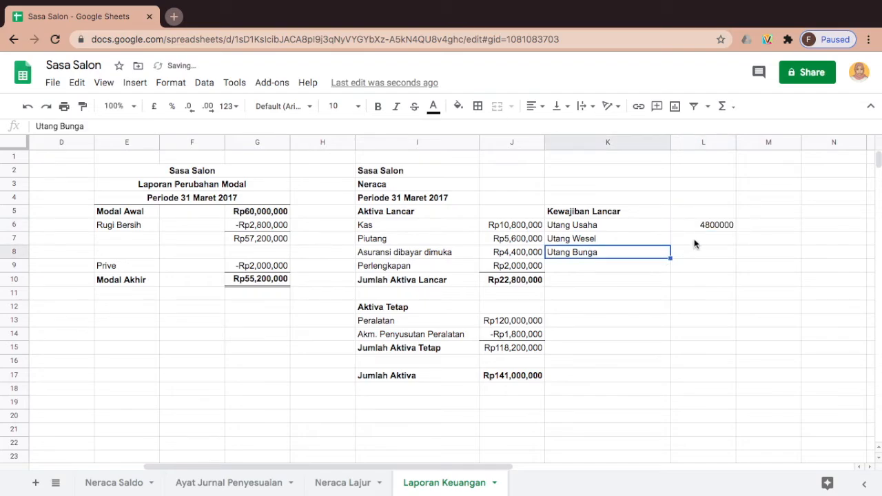
Format cells L6:L18 of the Laporan Keuangan sheet as Indonesian Rupiah
left_click(697, 229)
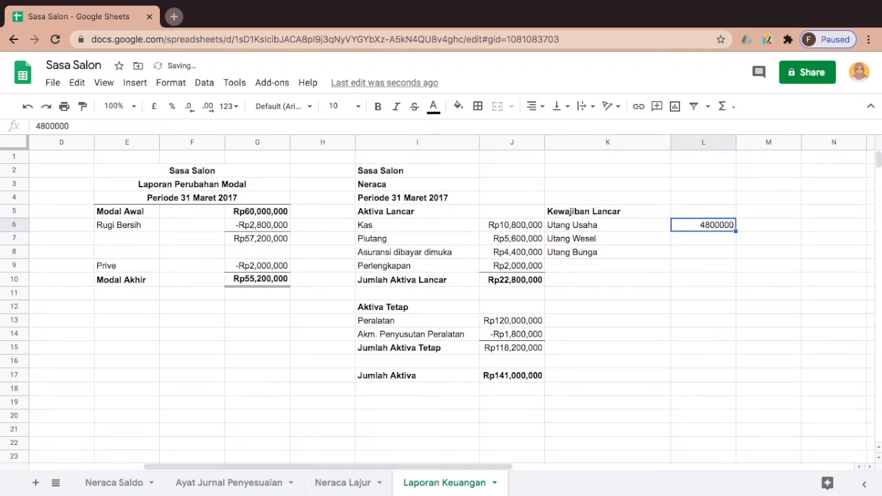
key("shift+Down")
key("shift+Down")
key("shift+Down")
key("shift+Down")
key("shift+Down")
key("shift+Down")
key("shift+Down")
key("shift+Down")
key("shift+Down")
key("shift+Down")
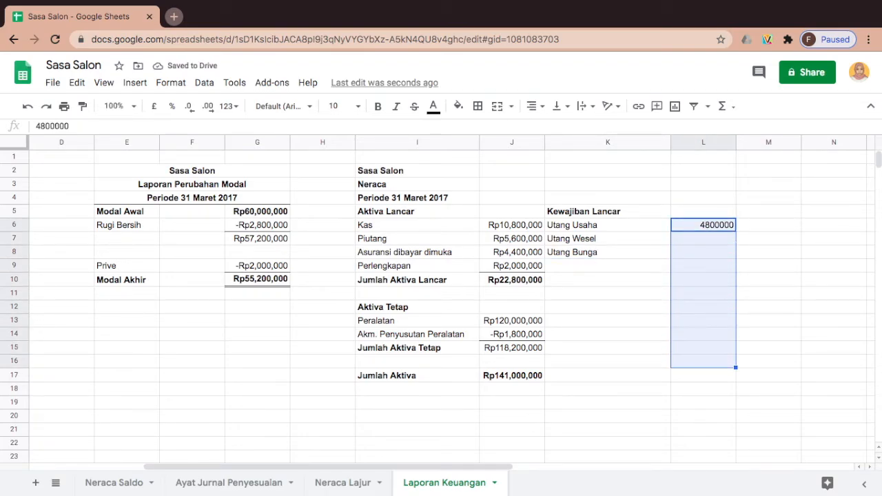
key("shift+Down")
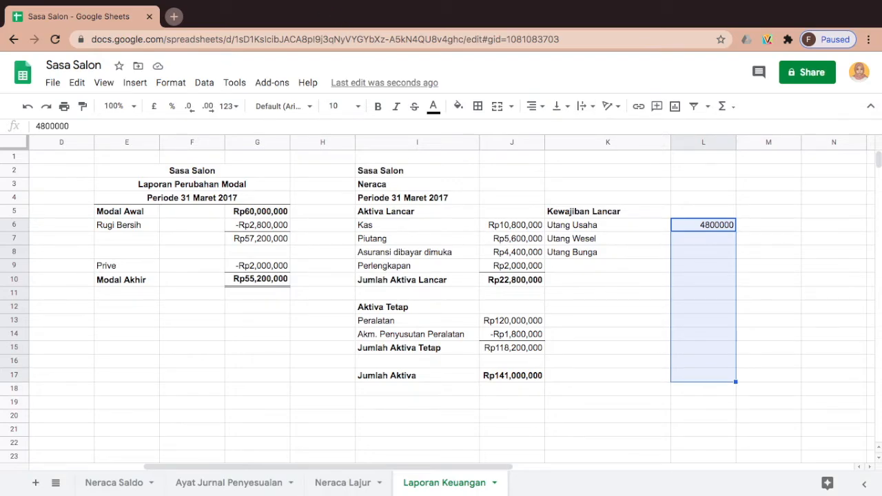
key("shift+Down")
left_click(228, 106)
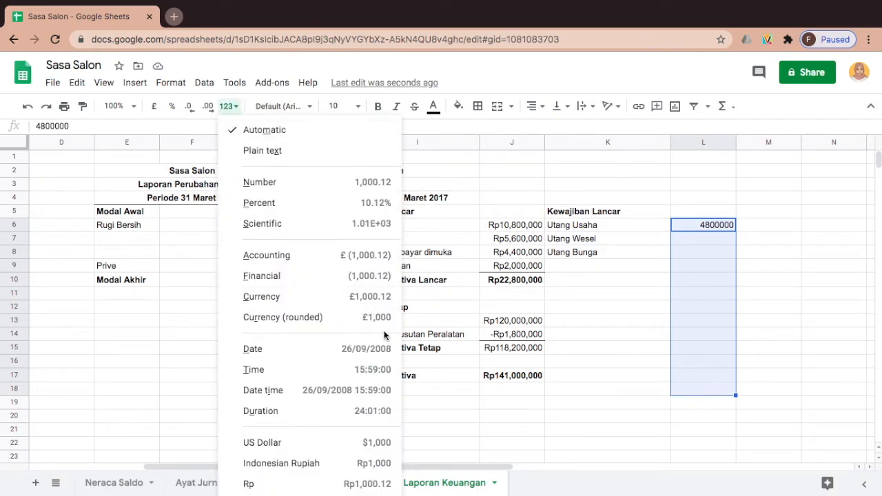
left_click(338, 463)
left_click(668, 373)
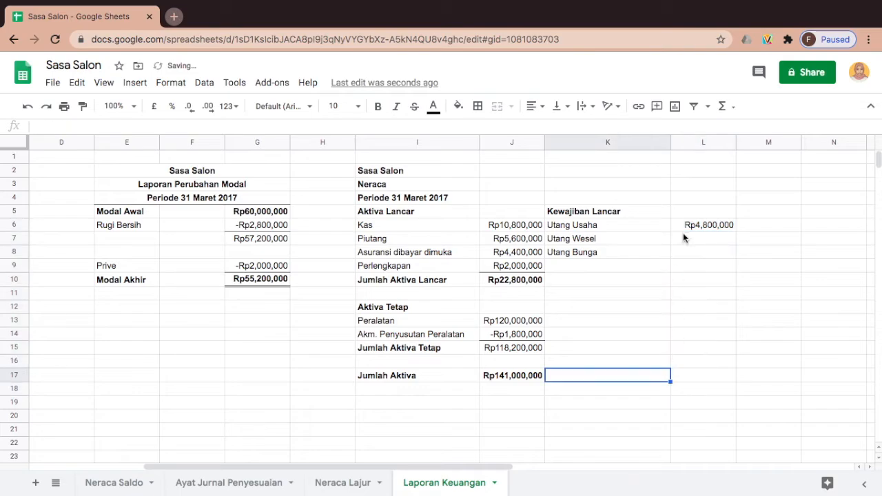
Fill the L6 amount down to L8, then check Neraca Lajur and set Utang Wesel in L7 to 80000000
left_click(700, 229)
left_click_drag(736, 232, 736, 255)
double_click(701, 237)
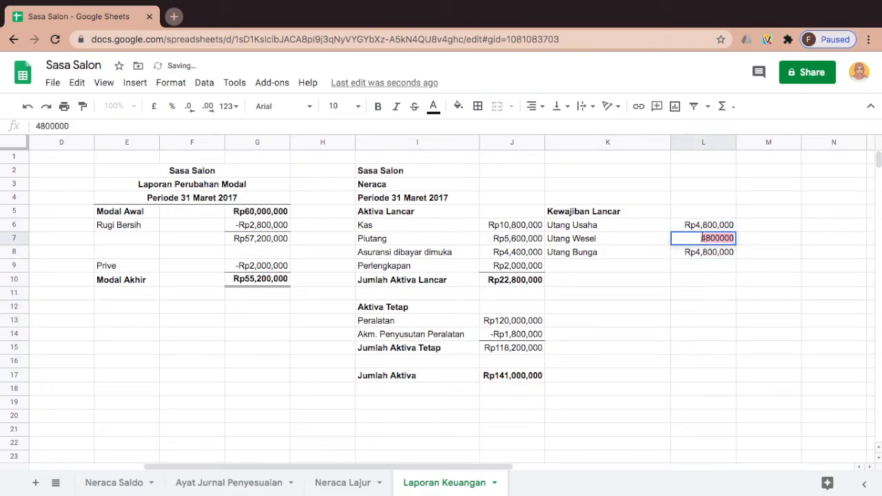
left_click(348, 482)
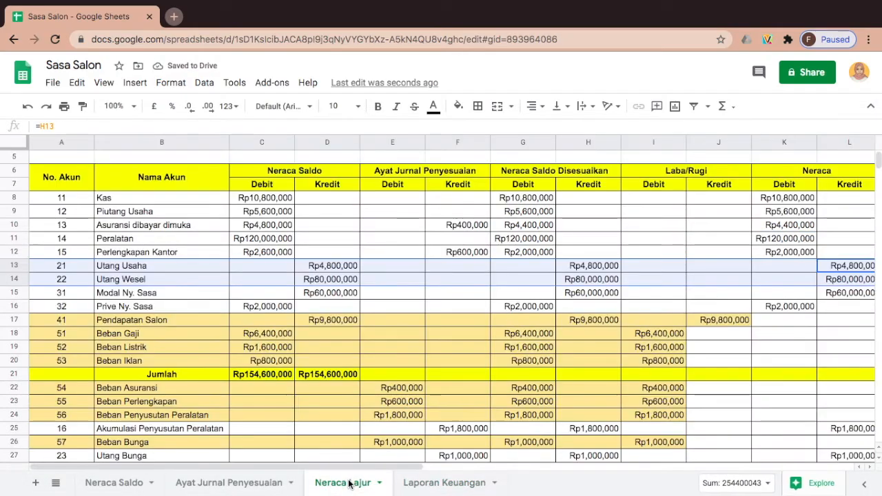
left_click(443, 482)
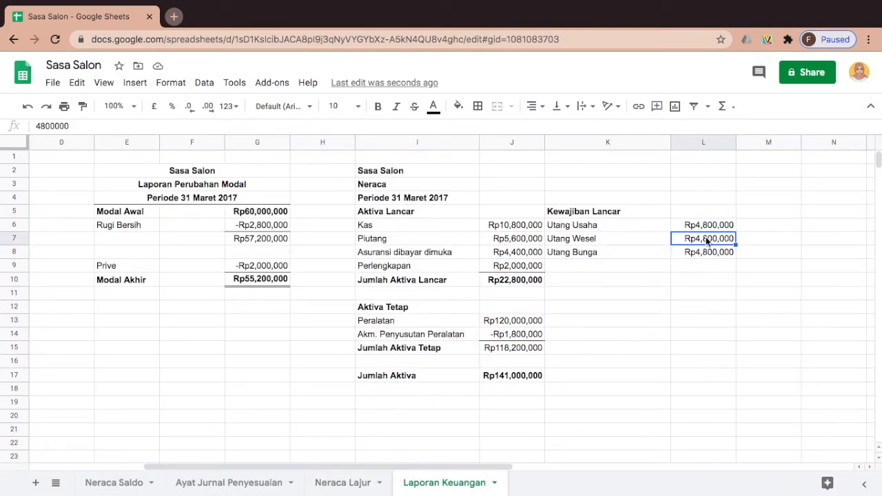
double_click(705, 237)
type("8000000")
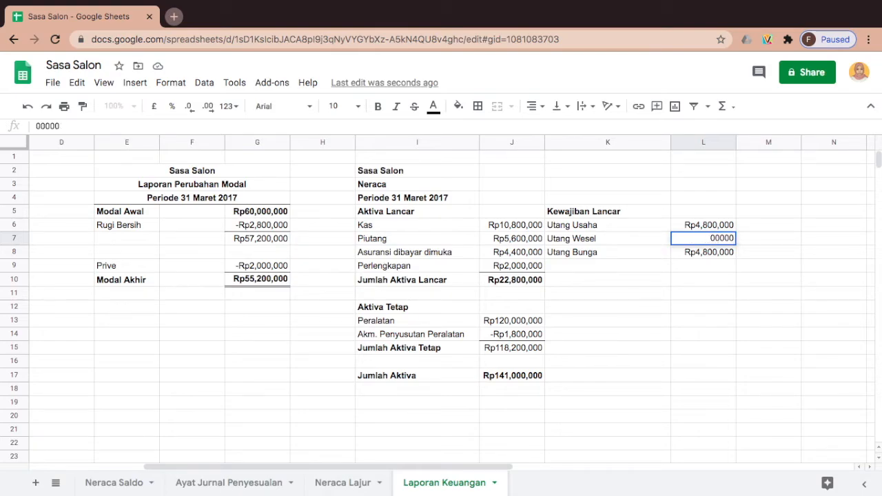
key("Return")
double_click(705, 243)
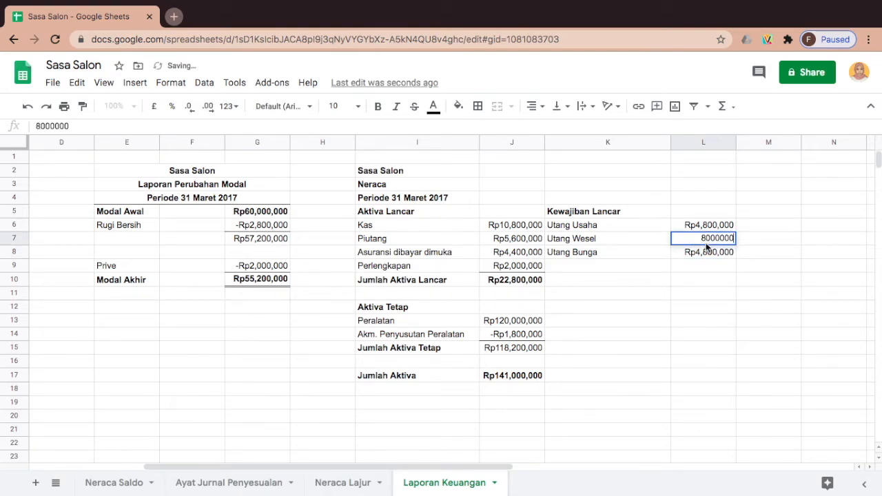
type("0")
key("Return")
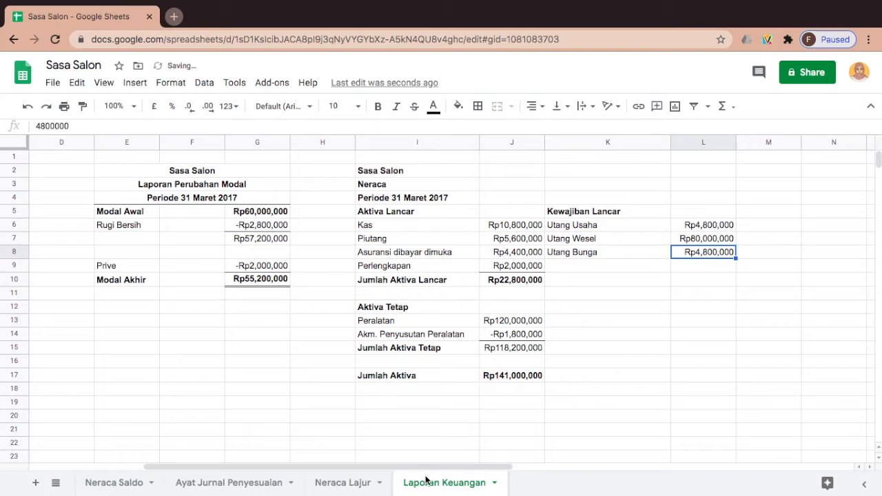
Look up the Utang Bunga balance on the Neraca Lajur sheet and set L8 of Laporan Keuangan to 1000000
left_click(373, 485)
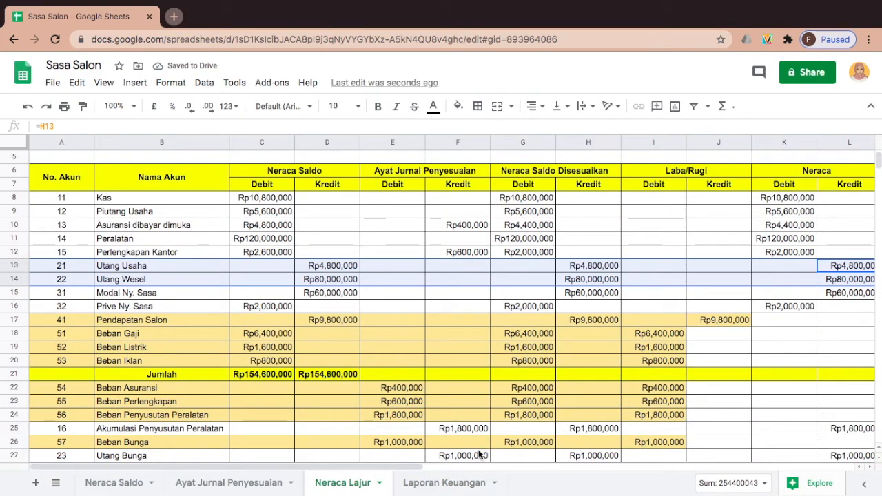
scroll(458, 420, "down", 1)
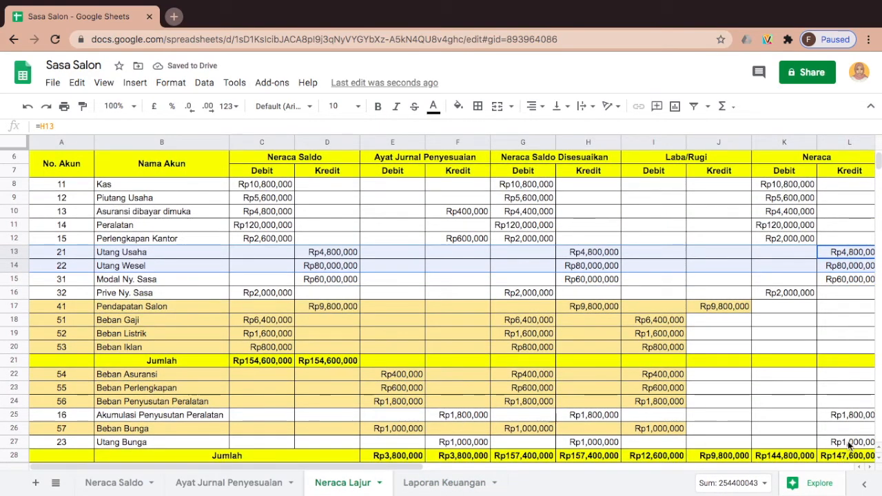
left_click(848, 442)
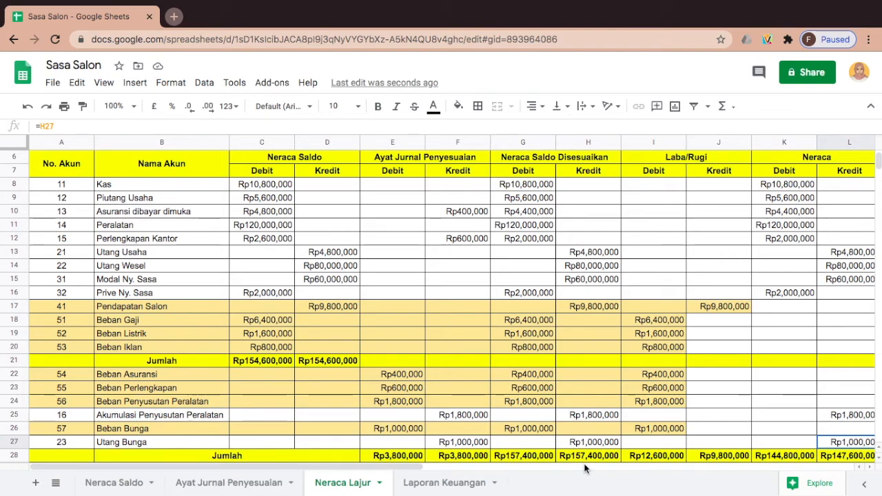
left_click(462, 483)
double_click(709, 253)
left_click(711, 252)
key("BackSpace")
key("BackSpace")
left_click(713, 297)
double_click(714, 244)
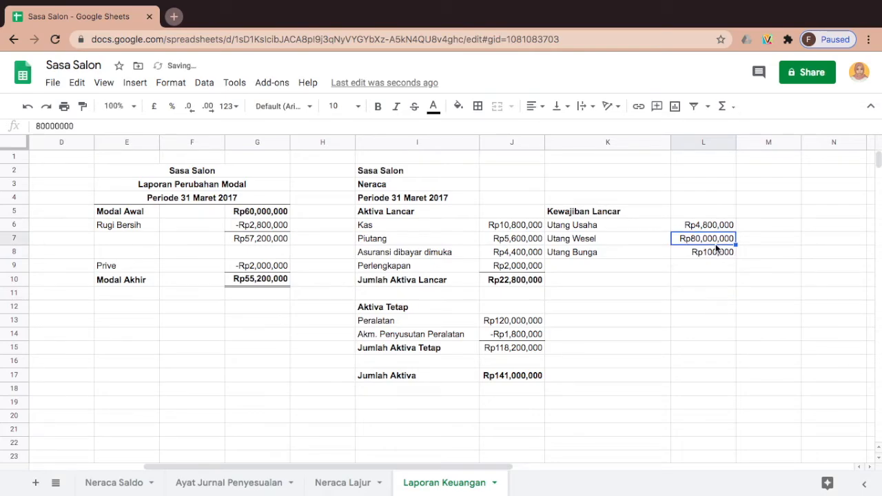
triple_click(714, 251)
left_click(729, 252)
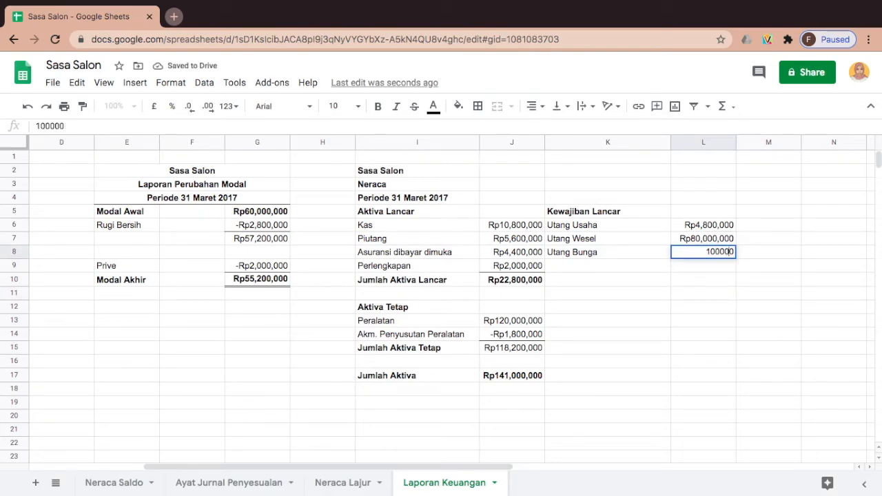
left_click(713, 296)
Add a bottom border to the Utang Bunga amount in L8
left_click(700, 255)
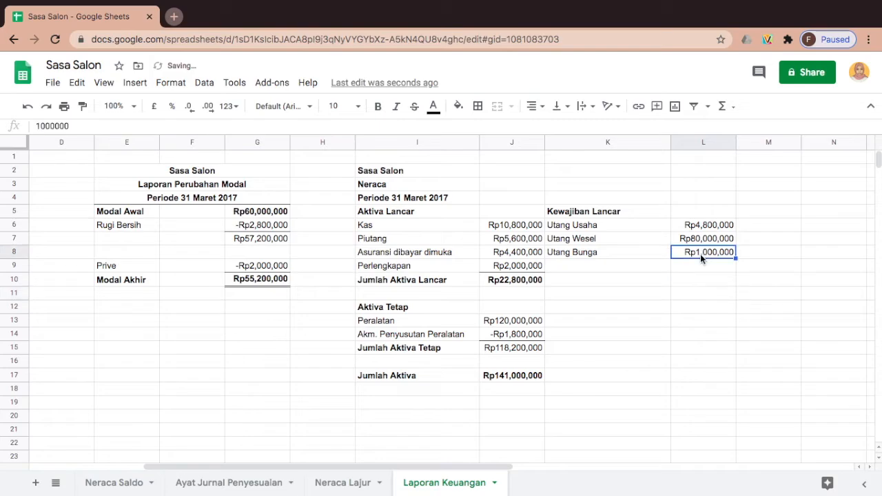
left_click(477, 106)
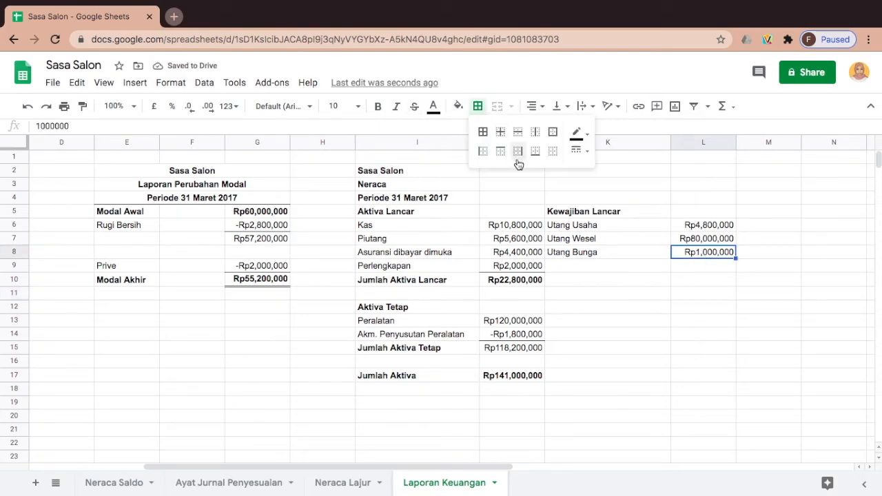
left_click(532, 157)
left_click(679, 279)
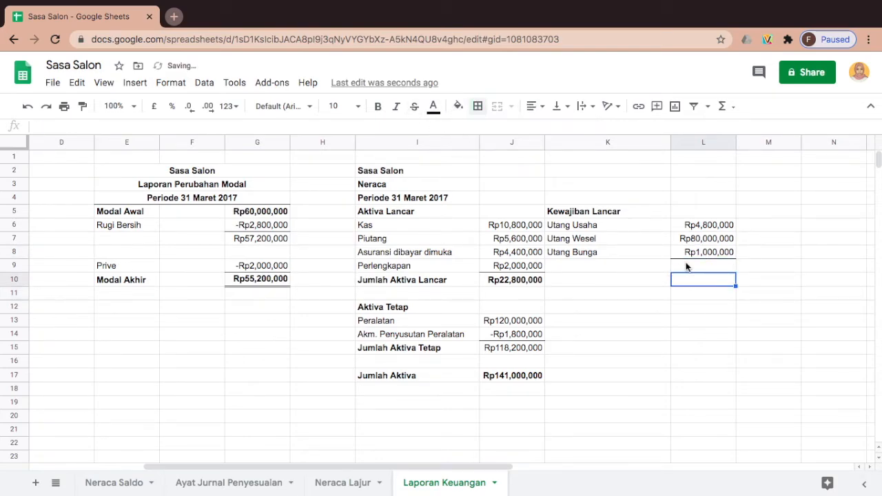
Enter the label Jumlah Kewajiban Lancar in K10
left_click(584, 279)
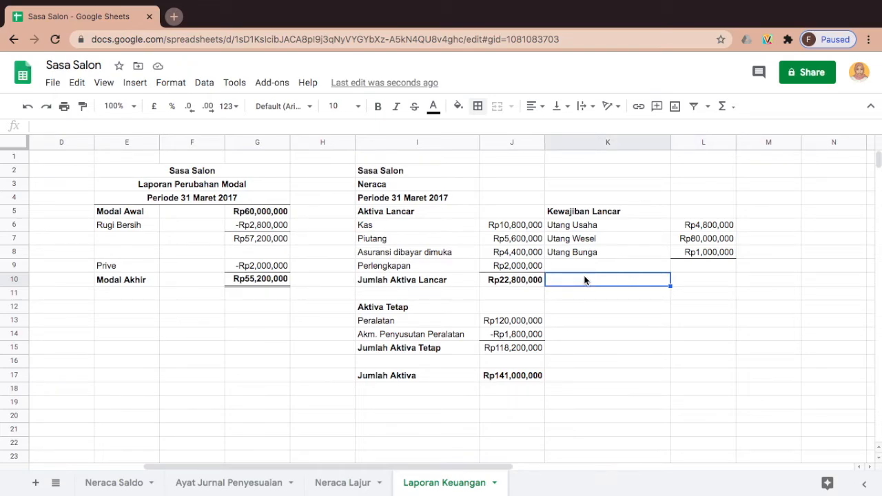
key("Up")
key("Down")
type("Jumlah")
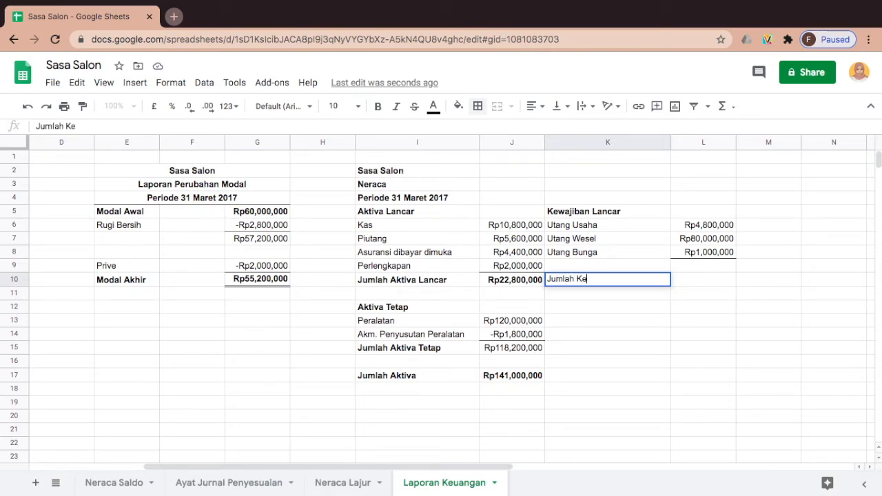
type(" Kewajiban Lancar")
Total the current liabilities in L10 with a SUM formula over L6:L8
left_click(677, 281)
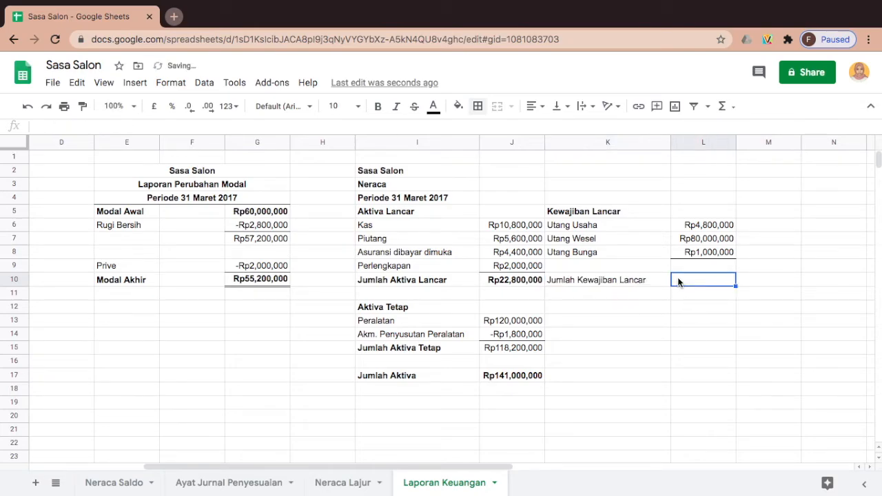
type("=SU")
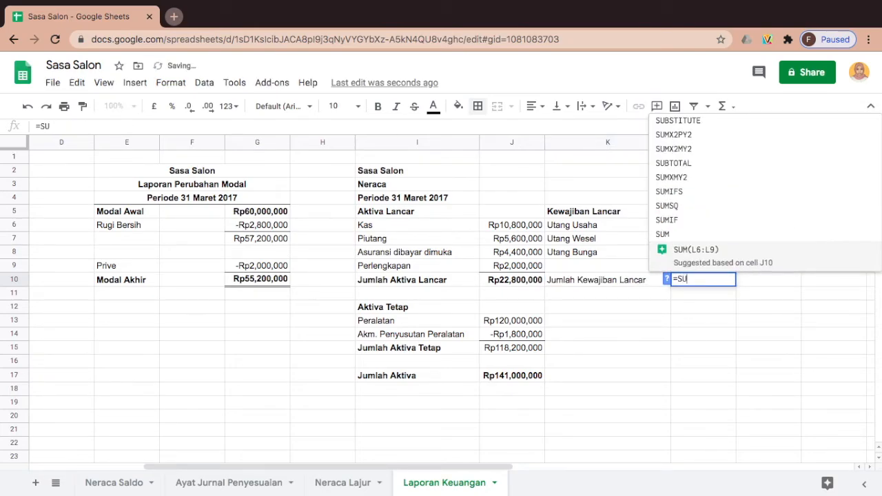
type("M(")
left_click_drag(703, 226, 703, 252)
type(")")
key("Return")
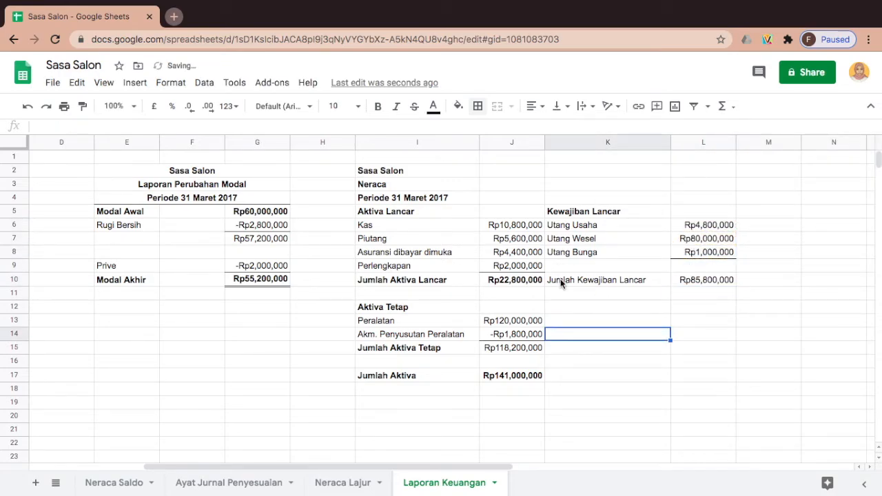
Make the Jumlah Kewajiban Lancar label and its total in K10:L10 bold
left_click(562, 283)
key("shift+Right")
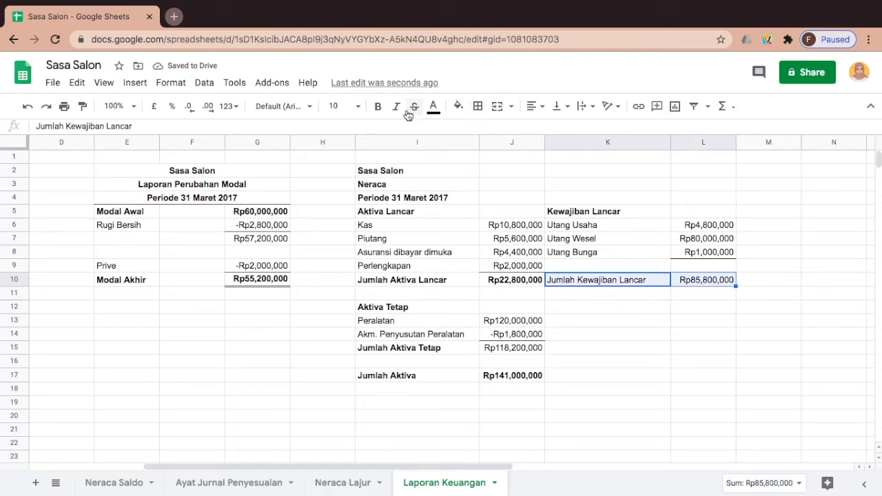
left_click(377, 106)
Add a bold Ekuitas heading in K12, level with the Aktiva Tetap heading
left_click(621, 307)
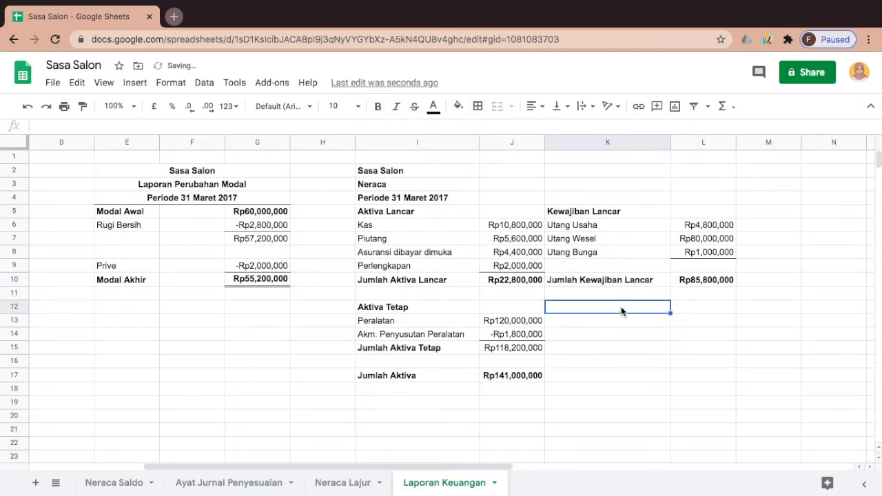
type("Ekuitas")
left_click(636, 351)
left_click(569, 310)
left_click(378, 106)
Enter Modal in K13 and link its amount in L13 to the Modal Akhir value in G10
left_click(579, 321)
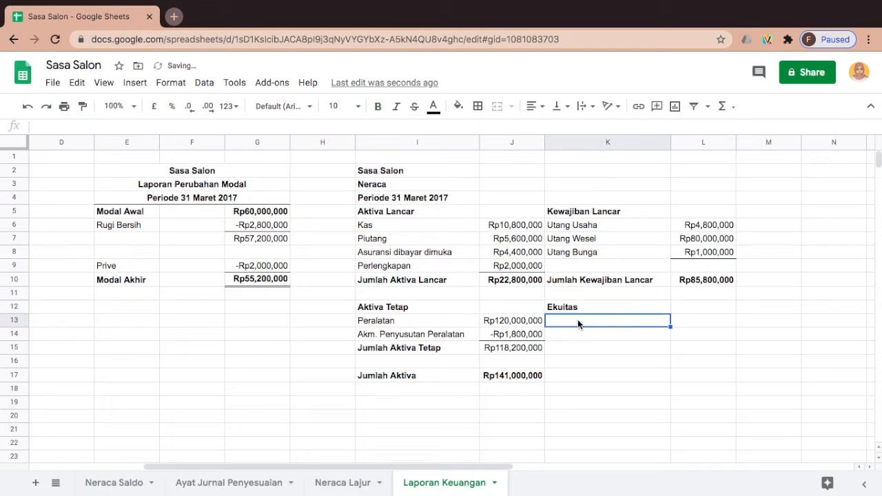
type("Modal")
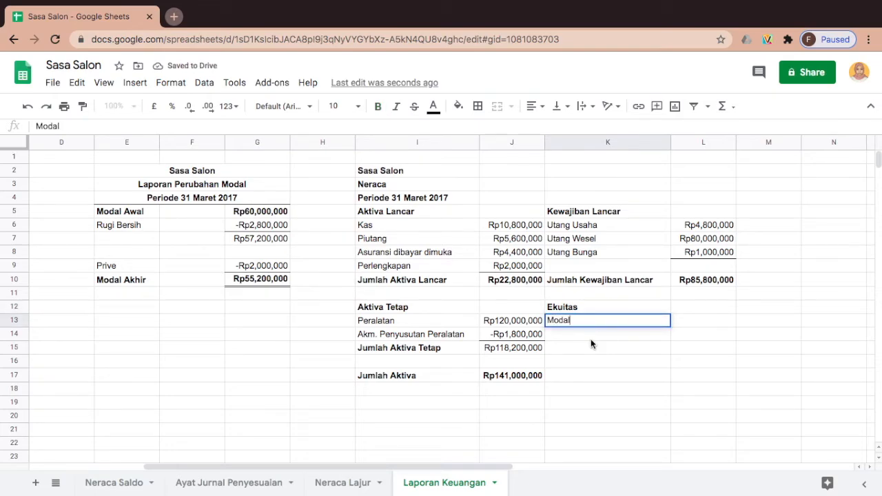
left_click(591, 337)
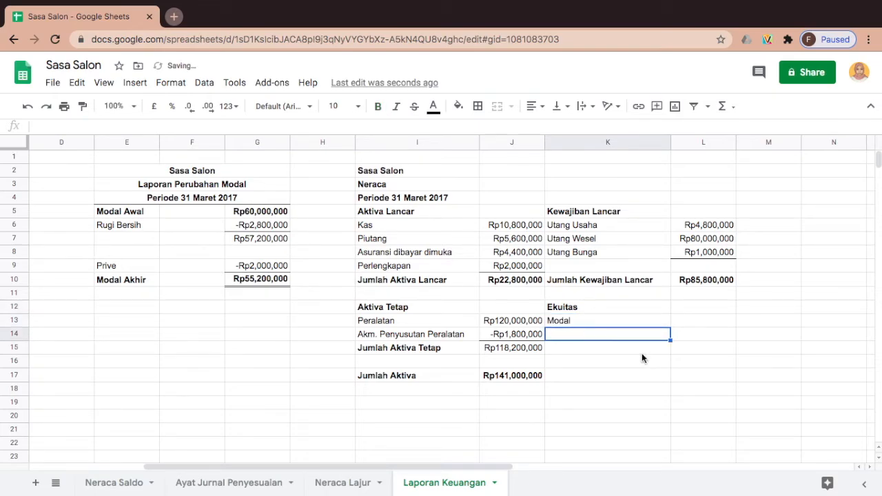
left_click(684, 320)
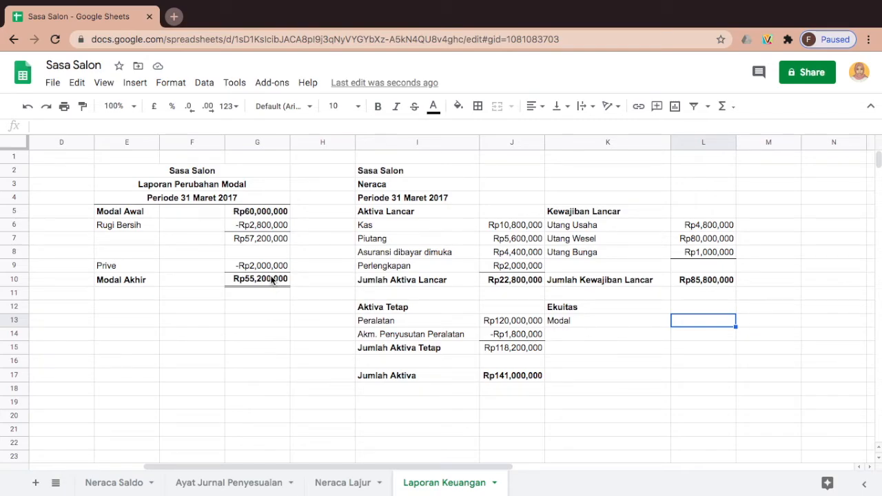
type("=")
left_click(238, 279)
key("Return")
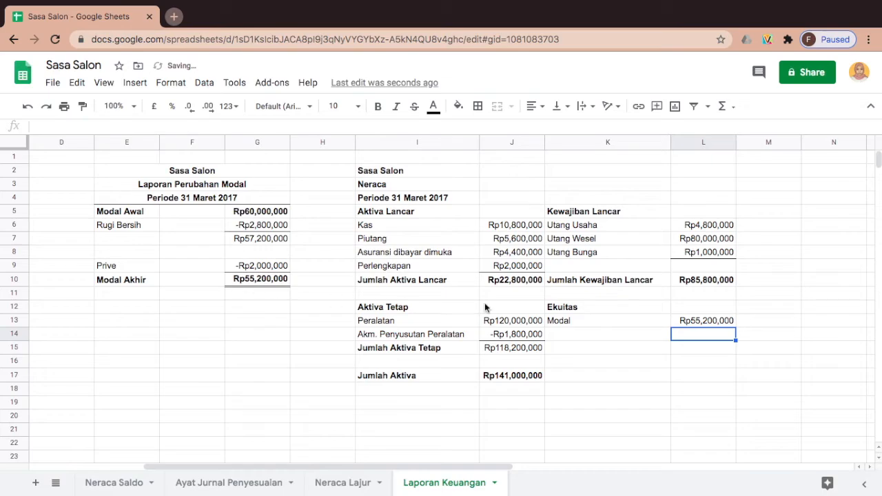
Enter the label Jumlah Ekuitas in K14 below Modal, leaving K15 empty
left_click(595, 332)
type("J")
key("Return")
type("uml")
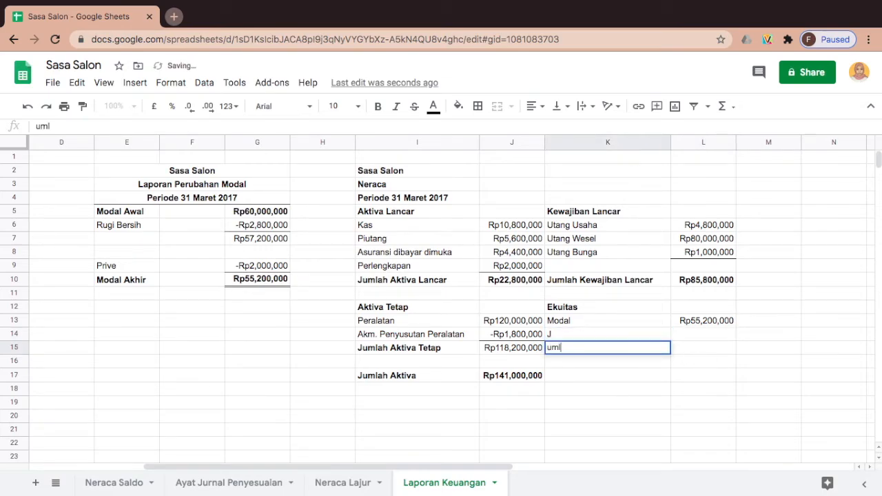
double_click(584, 334)
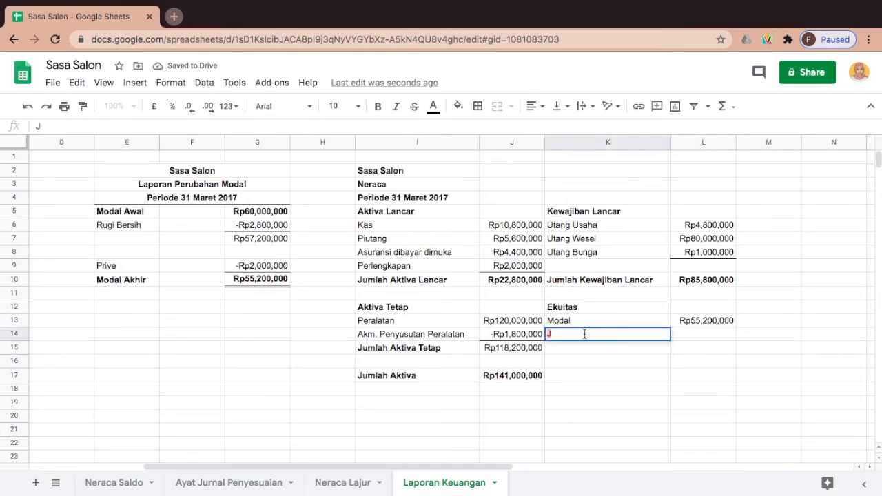
type("umlah Mo")
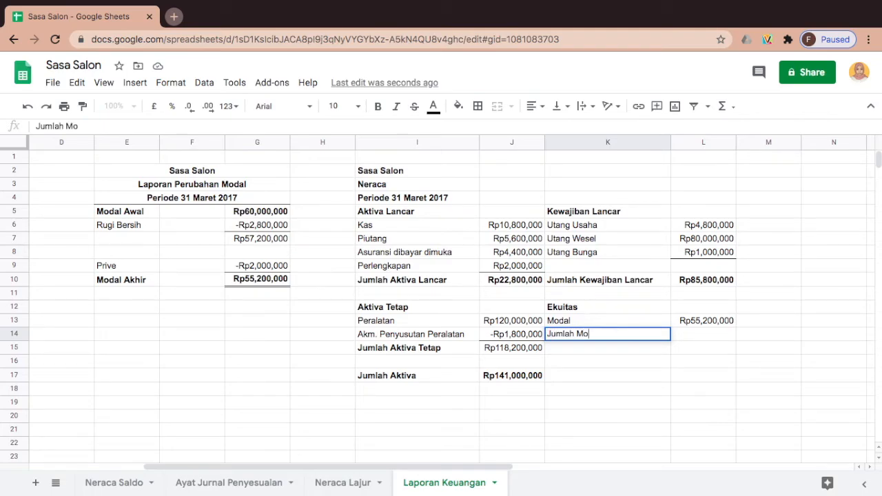
type("Ek")
Link the Jumlah Ekuitas amount in L14 to the Modal amount with =L13
left_click(696, 341)
type("=")
left_click(700, 321)
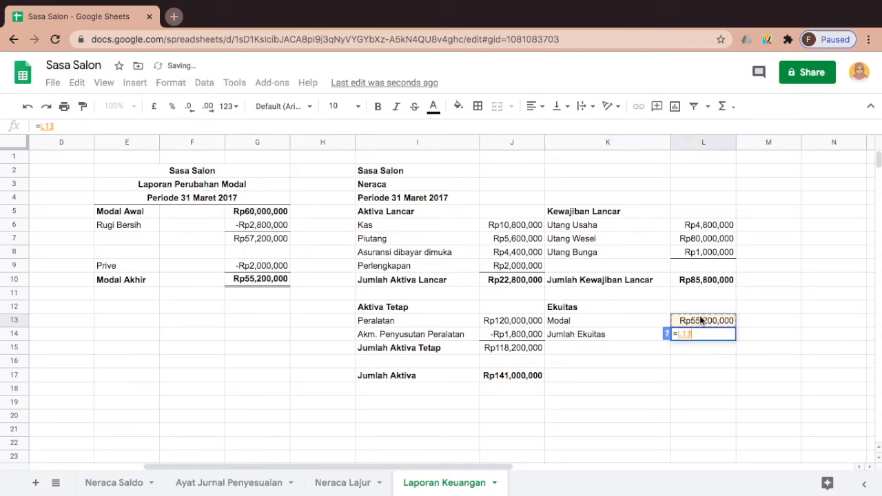
key("Return")
Add a bottom border under the Modal amount in L13
left_click(706, 323)
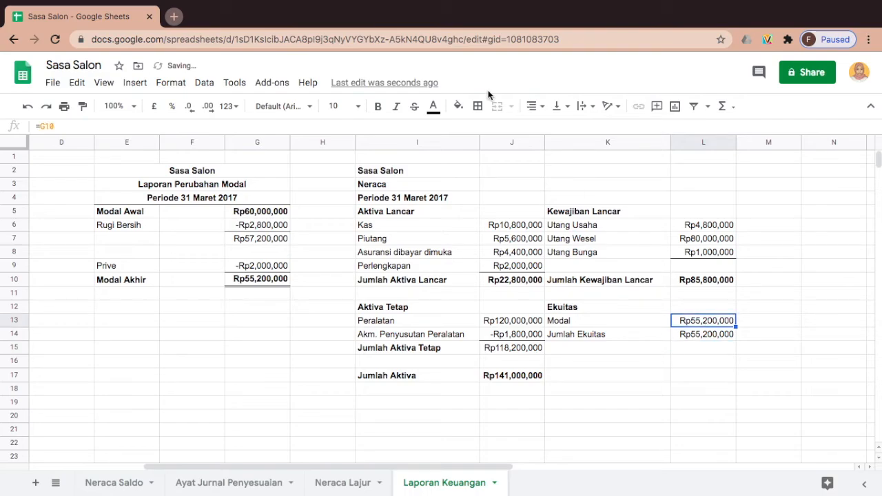
left_click(478, 106)
left_click(536, 151)
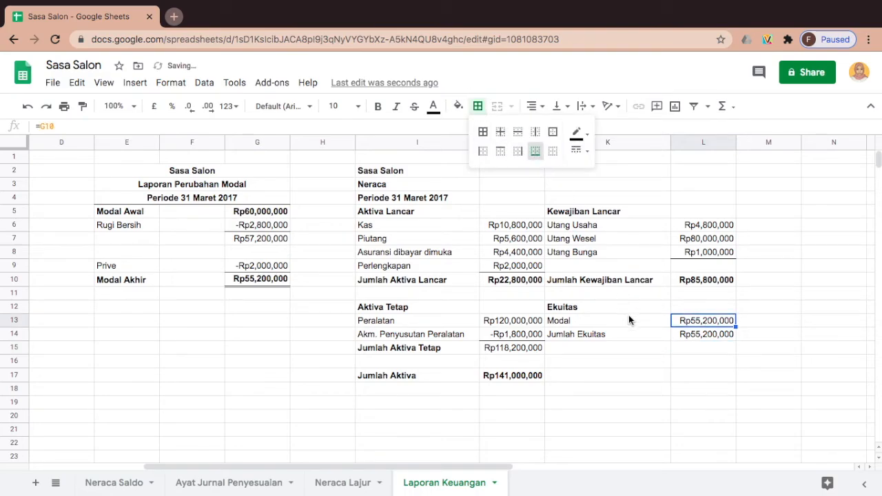
left_click(620, 347)
Try a double-line bottom border under the Jumlah Ekuitas amount in L14 and undo it
left_click(686, 337)
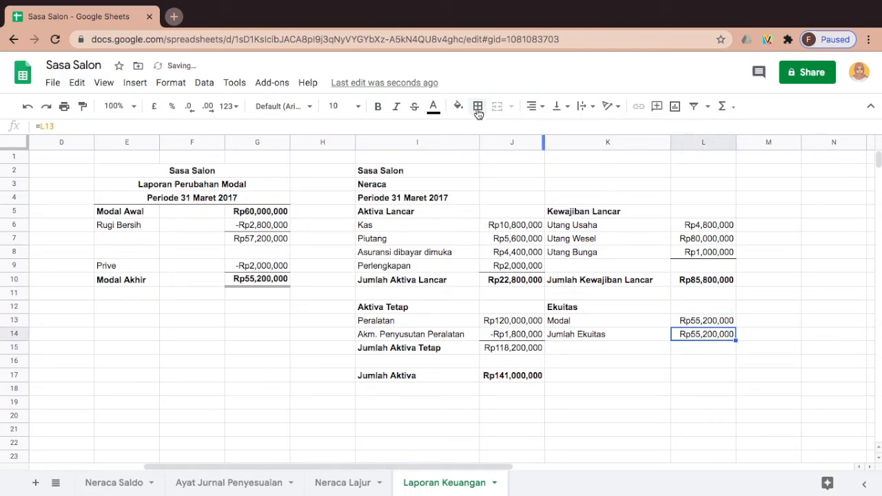
left_click(477, 106)
left_click(577, 150)
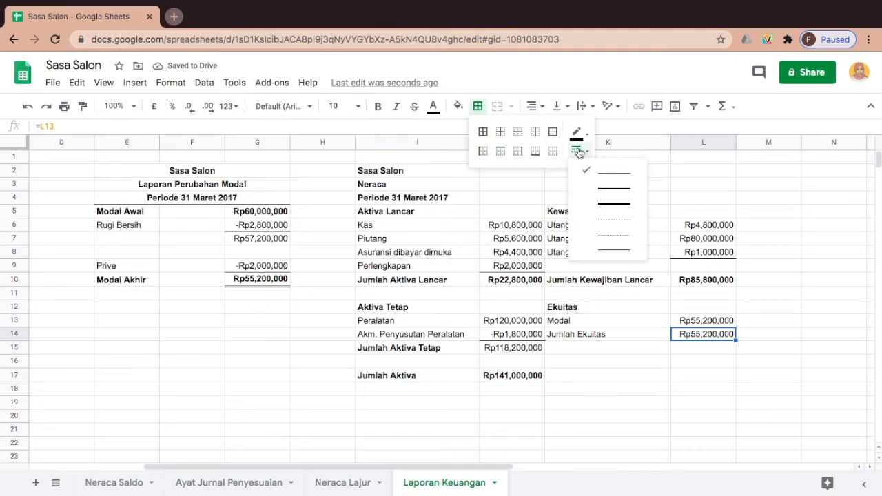
left_click(616, 252)
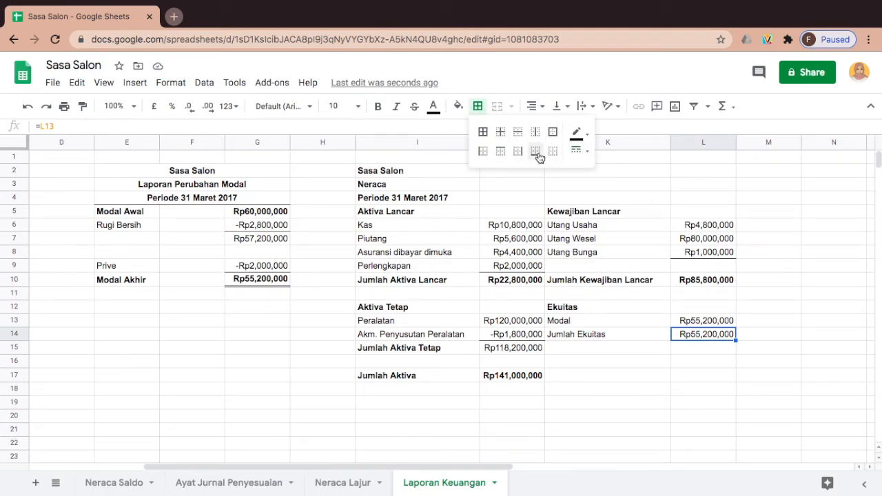
left_click(536, 150)
left_click(648, 375)
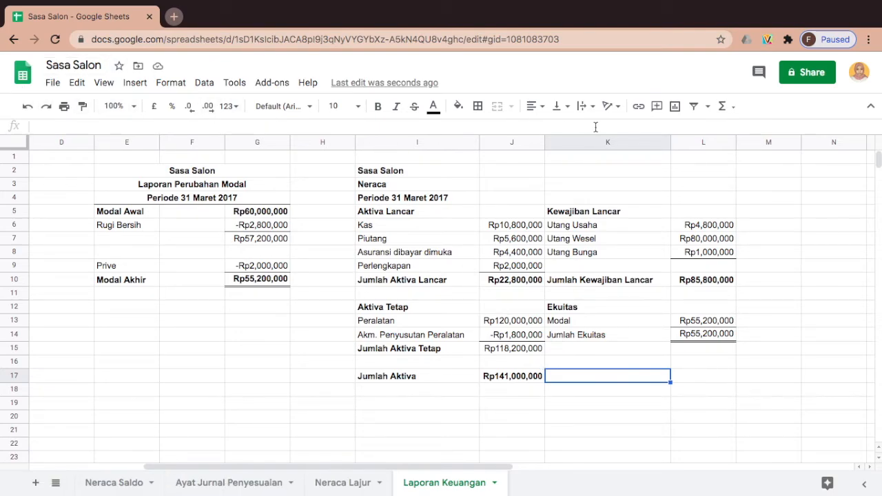
left_click(27, 106)
left_click(477, 106)
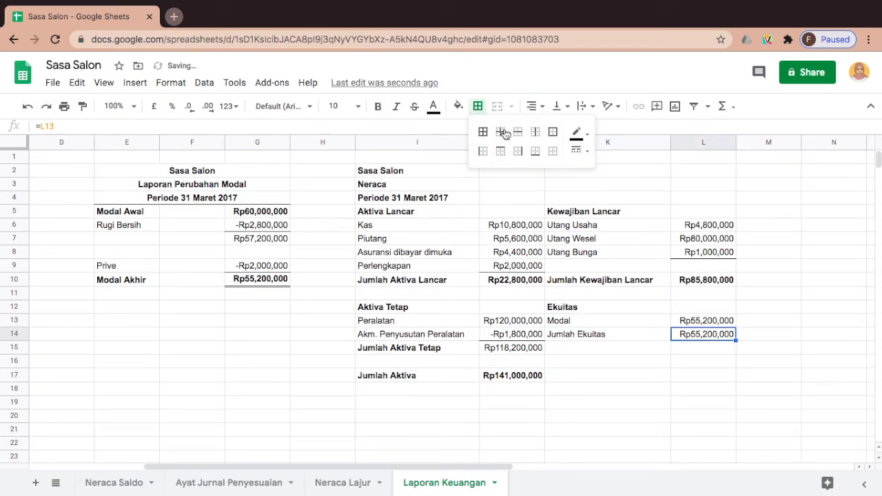
left_click(535, 151)
left_click(671, 360)
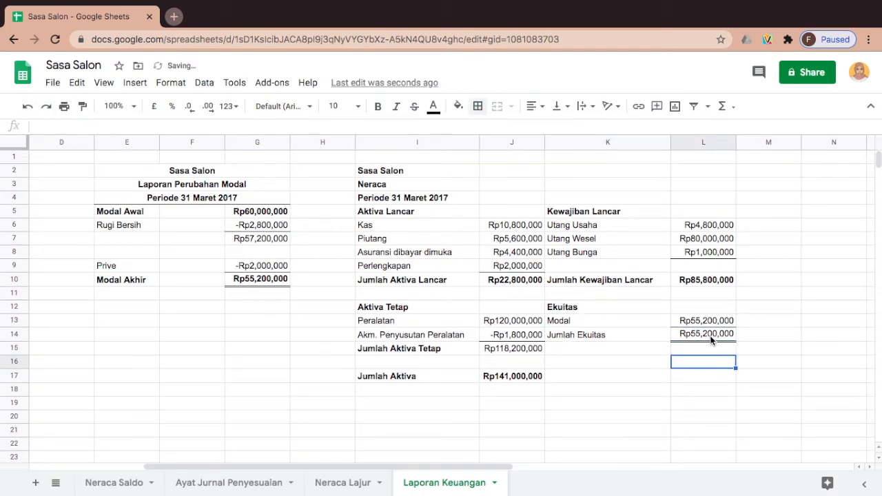
left_click(710, 333)
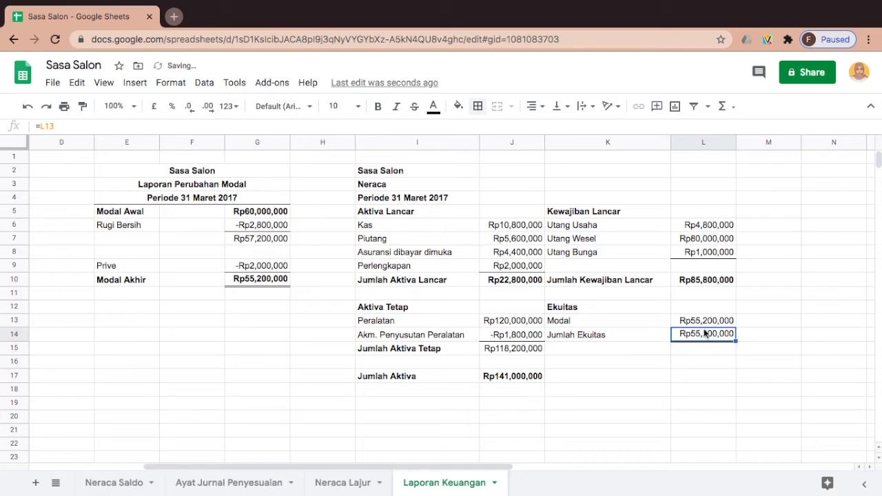
left_click(28, 106)
Add a thin single-line bottom border under the Jumlah Ekuitas amount in L14
left_click(478, 106)
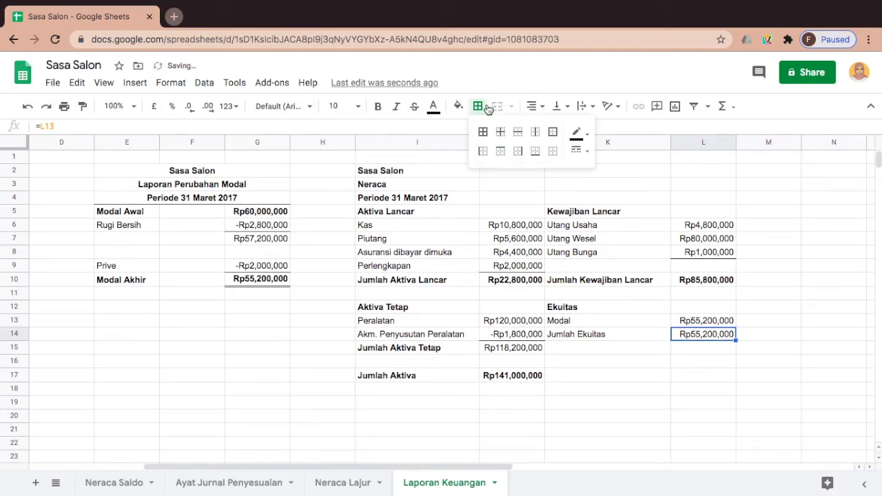
left_click(576, 151)
left_click(600, 182)
left_click(577, 150)
left_click(596, 175)
left_click(538, 156)
left_click(699, 362)
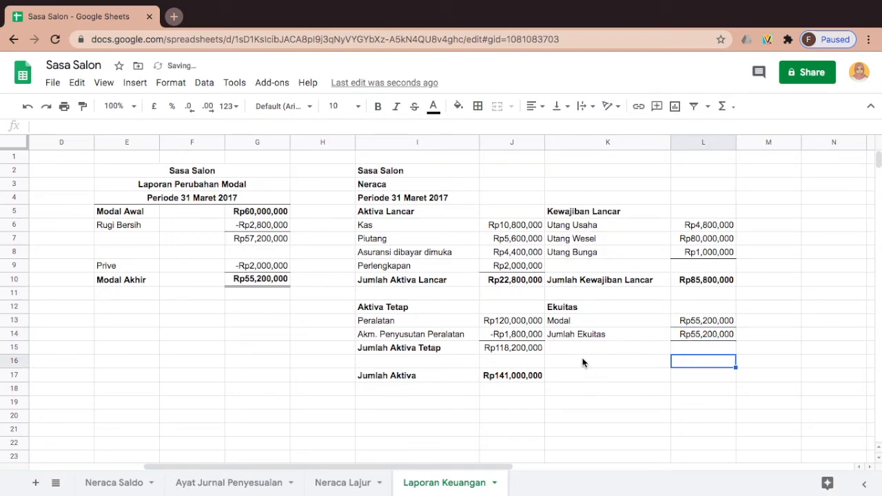
Enter the label Jumlah Kewajiban dan Ekuitas in K17, level with Jumlah Aktiva
left_click(572, 377)
type("Ju")
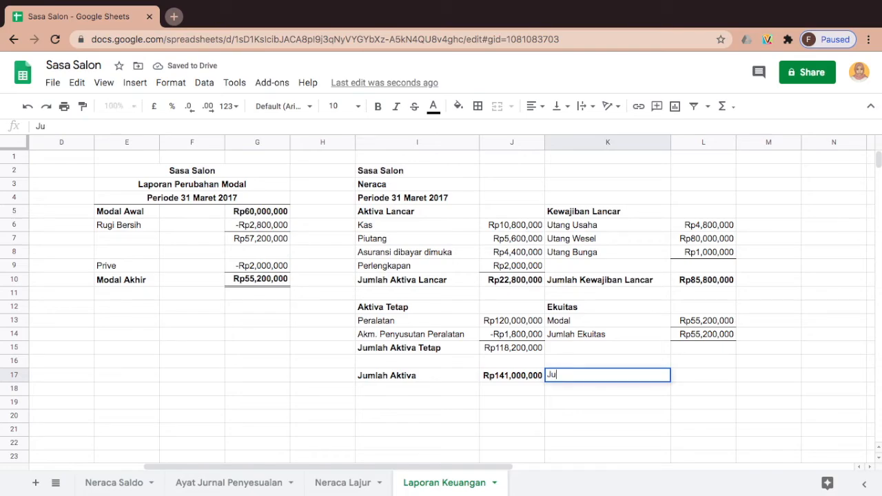
type("mlah Kewaj")
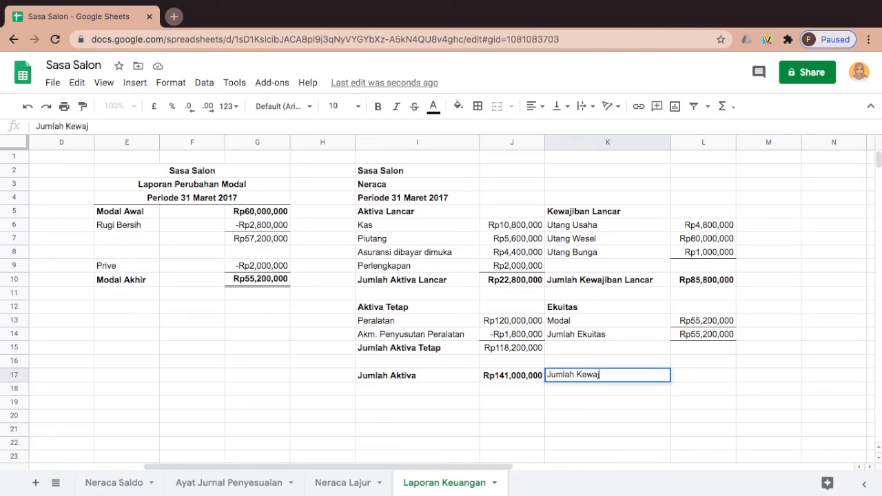
type("iban l")
key("BackSpace")
type("L")
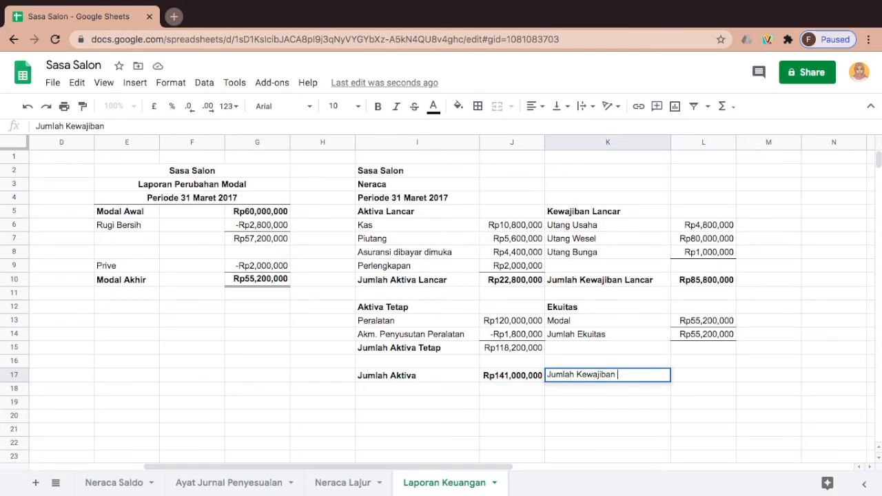
type("dan Ekuitas")
key("Return")
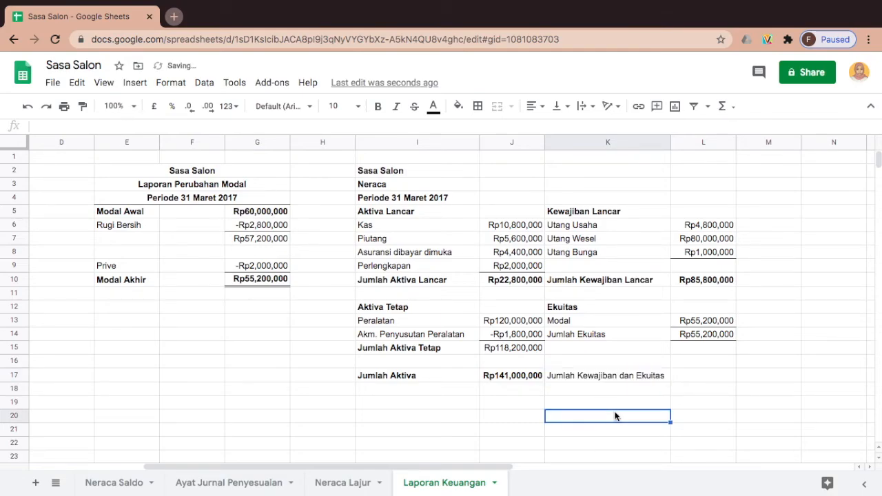
Total liabilities and equity in L17 with the formula =L10+L14
left_click(680, 381)
type("=SUM(")
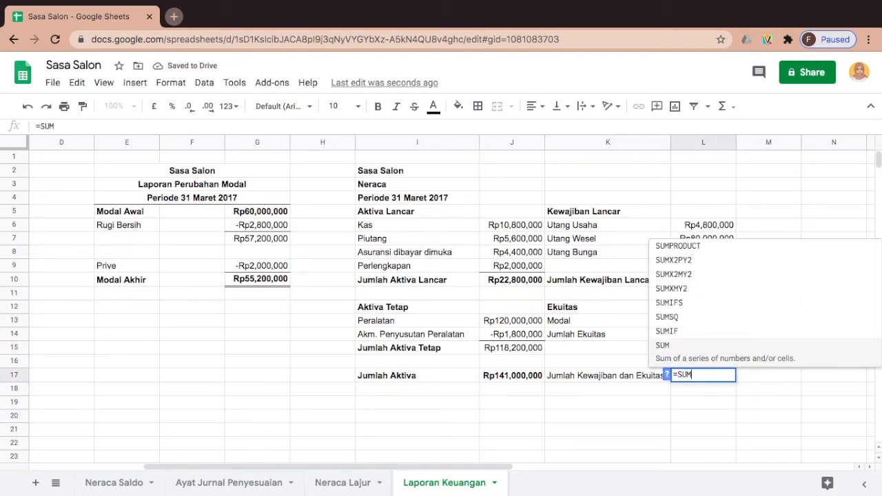
key("BackSpace")
key("BackSpace")
key("BackSpace")
key("BackSpace")
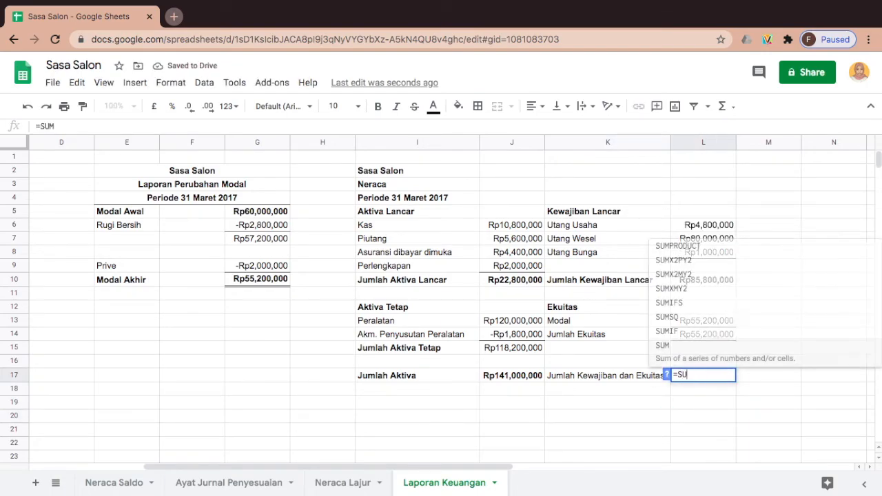
left_click(705, 283)
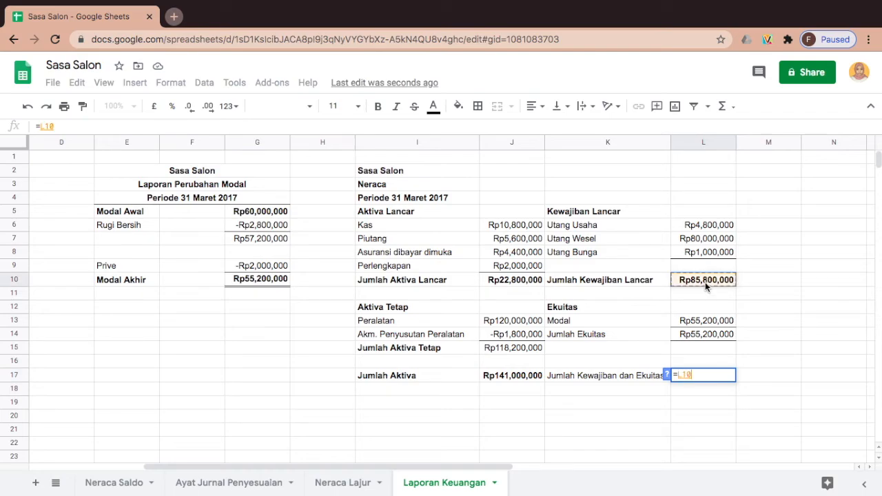
type("+")
left_click(685, 335)
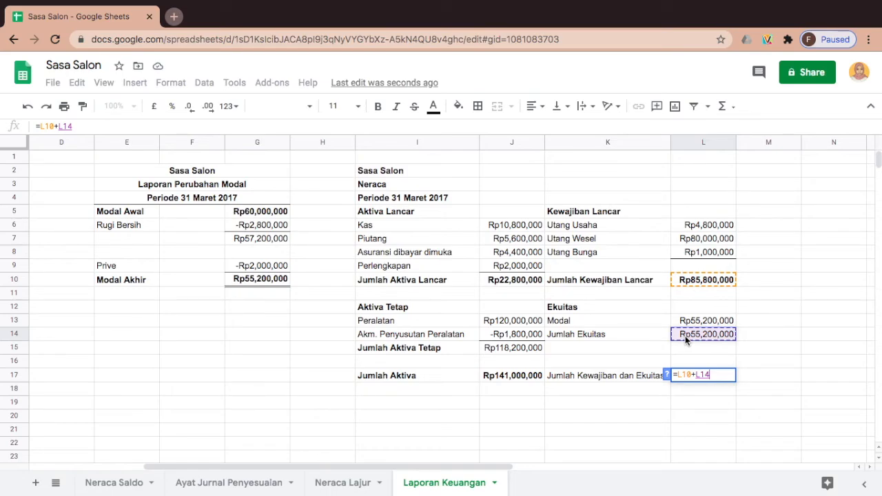
key("Return")
Make the Jumlah Kewajiban dan Ekuitas label and total in K17:L17 bold, and widen columns K and I slightly
left_click(555, 376)
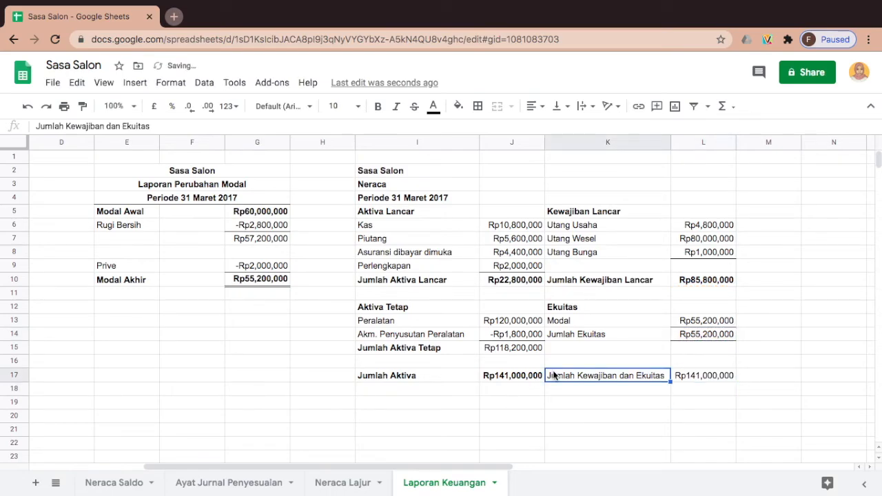
key("shift+Right")
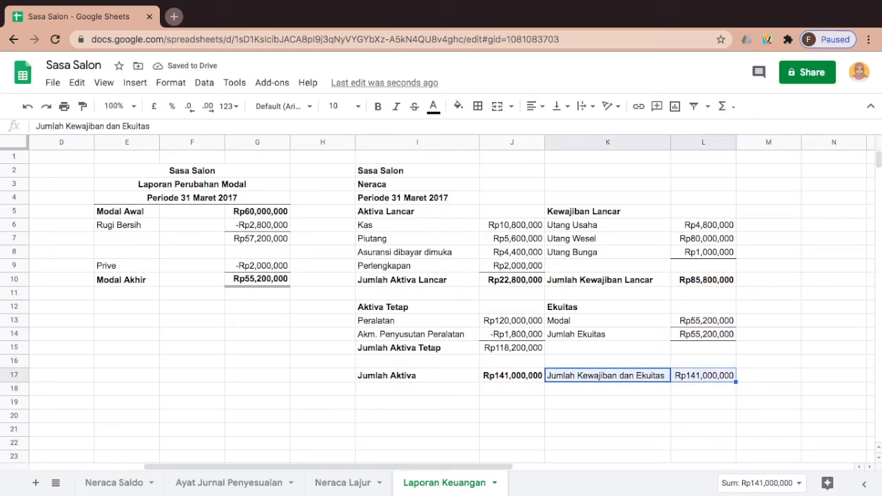
left_click(378, 108)
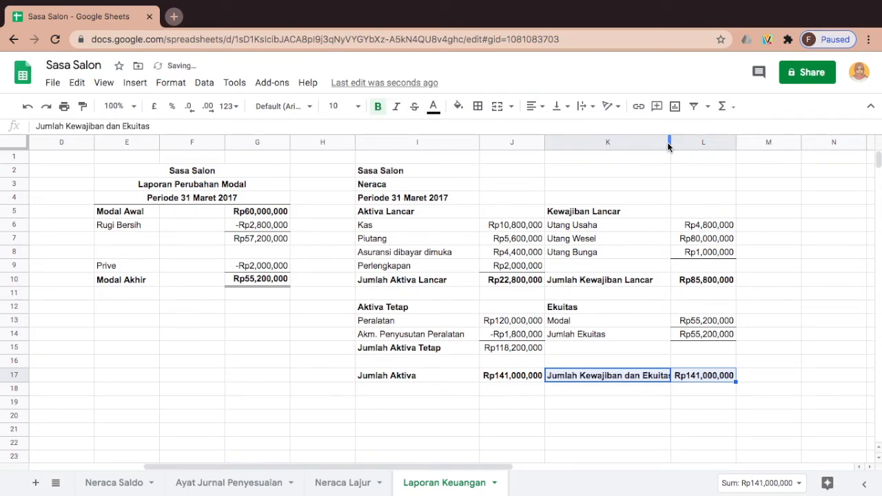
left_click_drag(670, 142, 679, 141)
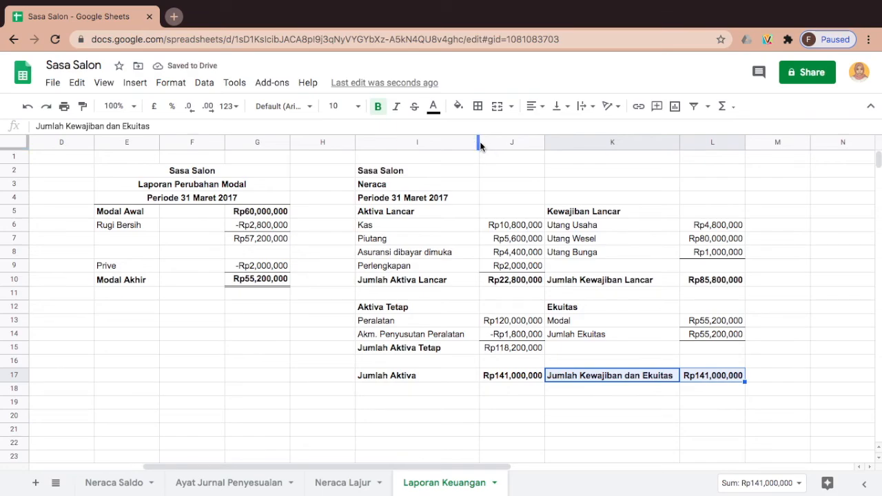
left_click_drag(479, 144, 503, 143)
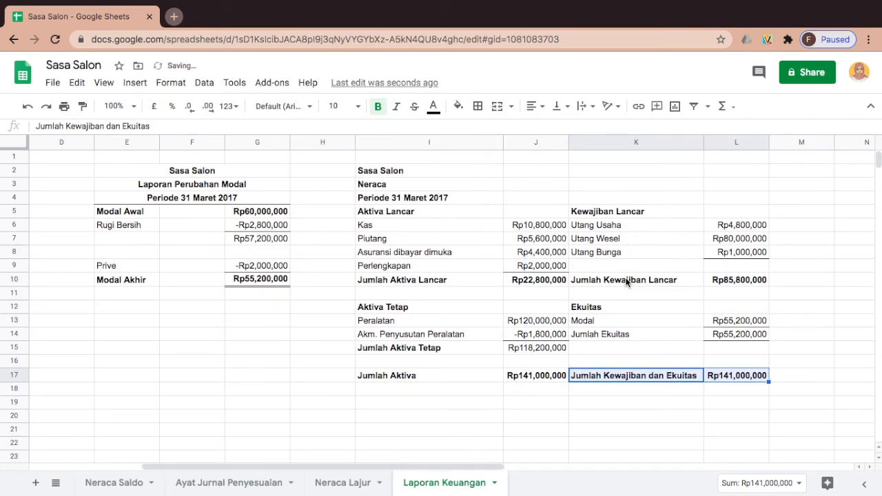
Make the Jumlah Ekuitas label and amount in K14:L14 and the Jumlah Aktiva Tetap amount in J15 bold
left_click(616, 336)
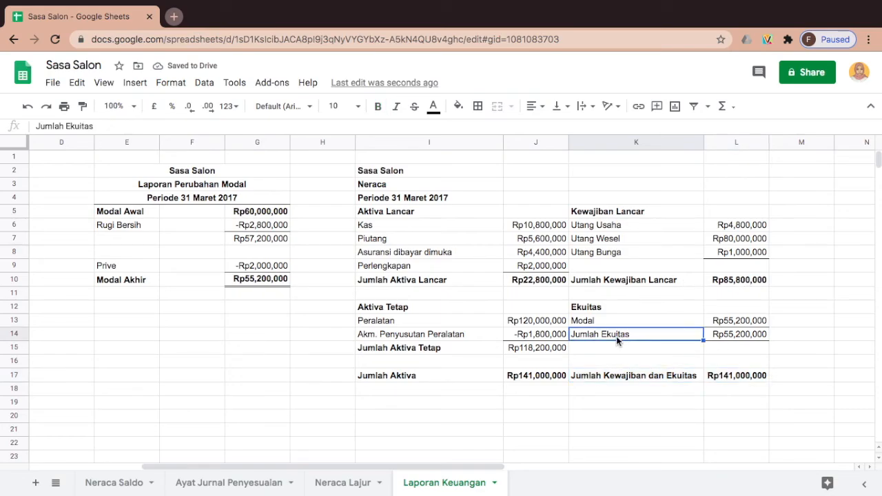
key("shift+Right")
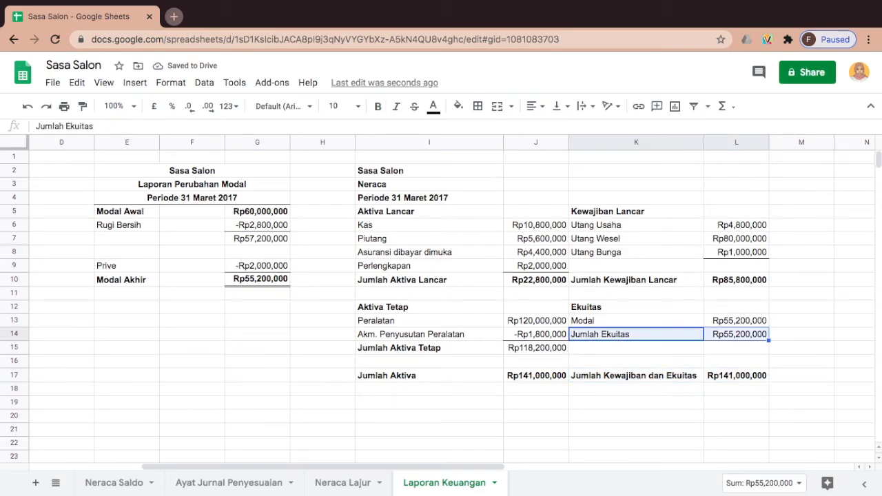
left_click(376, 107)
left_click(513, 349)
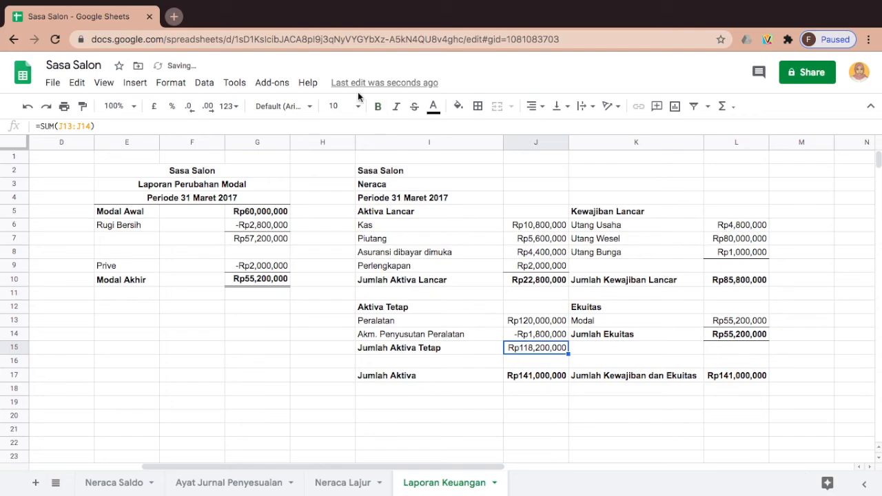
left_click(377, 107)
left_click(458, 256)
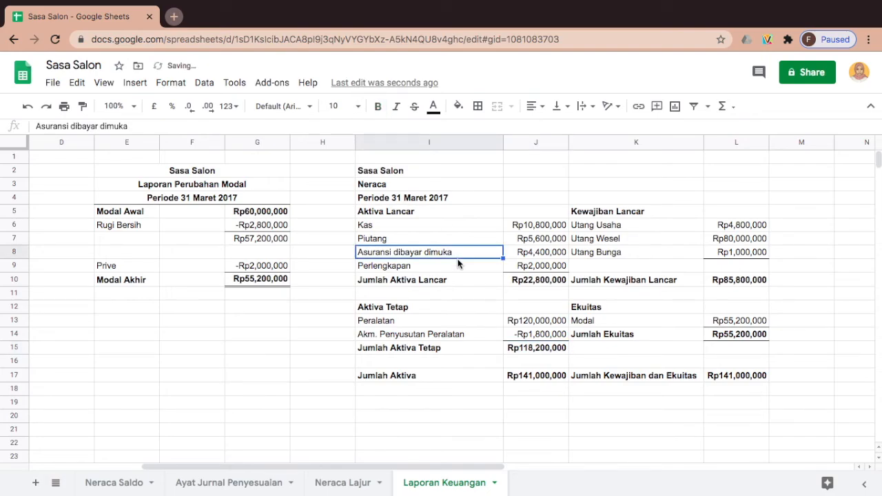
Merge I2:L2 and center the Sasa Salon heading across the balance sheet
left_click(367, 171)
key("shift+Right")
key("shift+Right")
key("shift+Right")
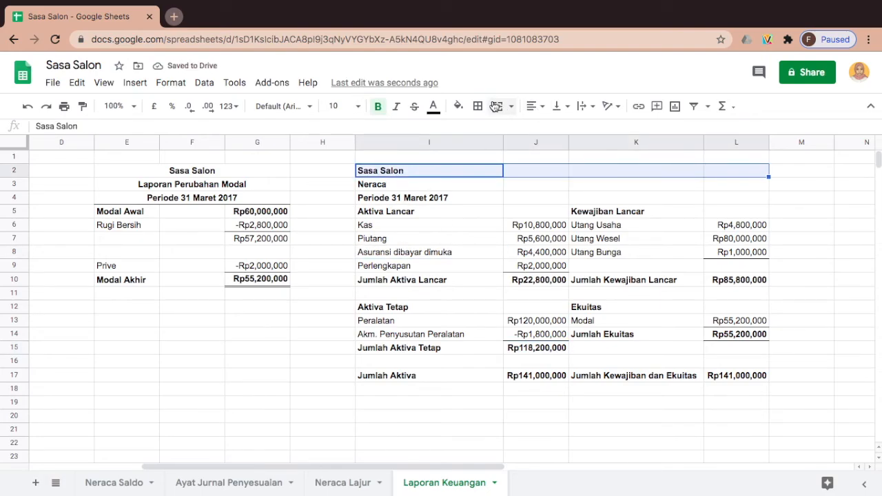
left_click(496, 106)
left_click(531, 106)
left_click(550, 126)
Merge I3:L3 and center the Neraca title across the balance sheet
left_click(372, 184)
key("shift+Right")
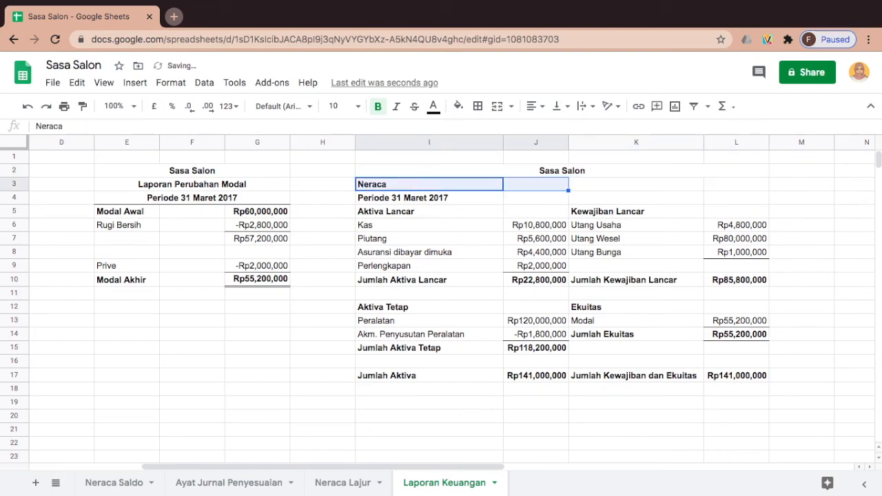
key("shift+Right")
key("shift+Right")
left_click(497, 106)
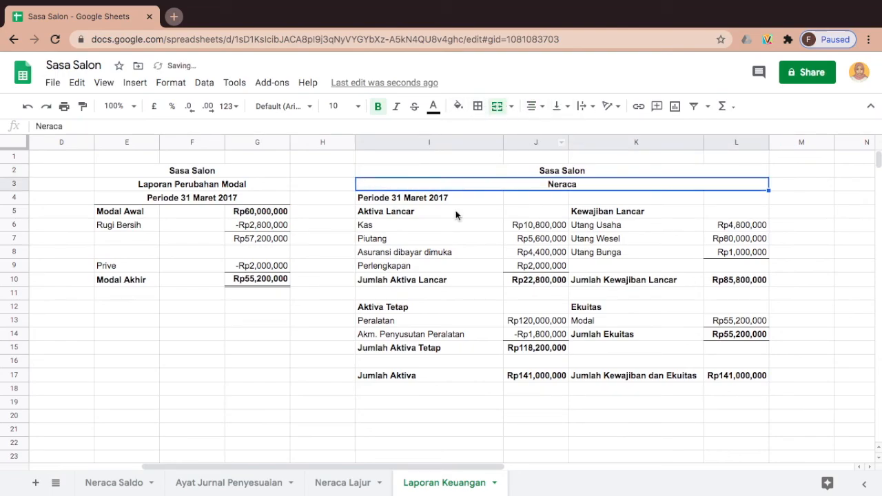
Merge I4:L4 and center the Periode 31 Maret 2017 line across the balance sheet
left_click(386, 200)
key("shift+Right")
key("shift+Right")
key("shift+Right")
left_click(497, 106)
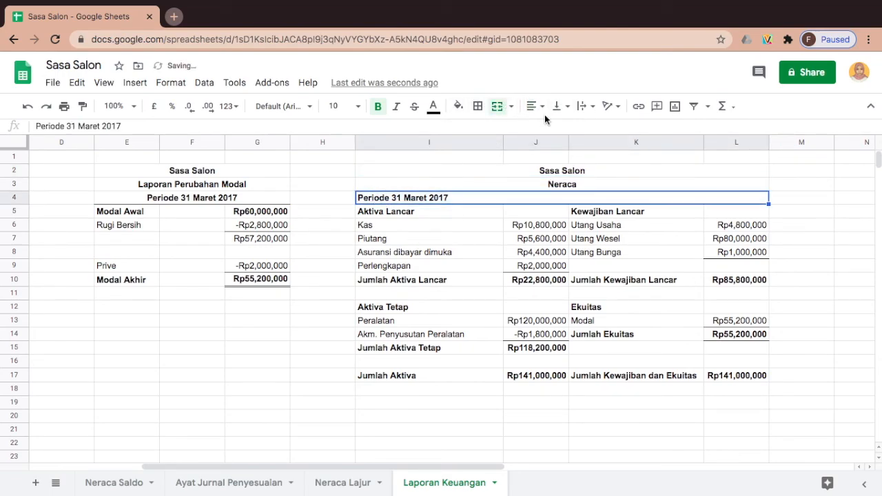
left_click(542, 106)
left_click(549, 128)
left_click(543, 255)
Add a bottom border under the merged period heading in I4:L4
left_click(536, 198)
left_click(477, 106)
left_click(535, 147)
left_click(594, 267)
Add a vertical border along the right edge of J5:J17 to separate assets from liabilities and equity
left_click(539, 218)
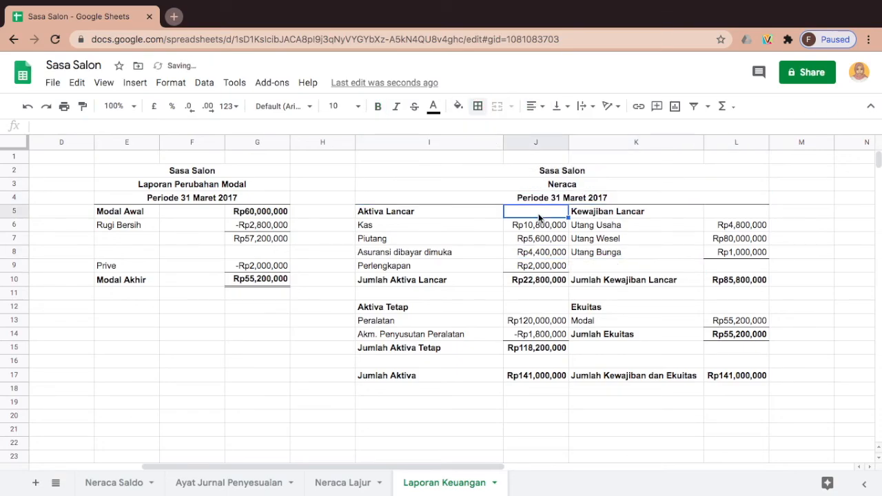
left_click_drag(540, 218, 537, 376)
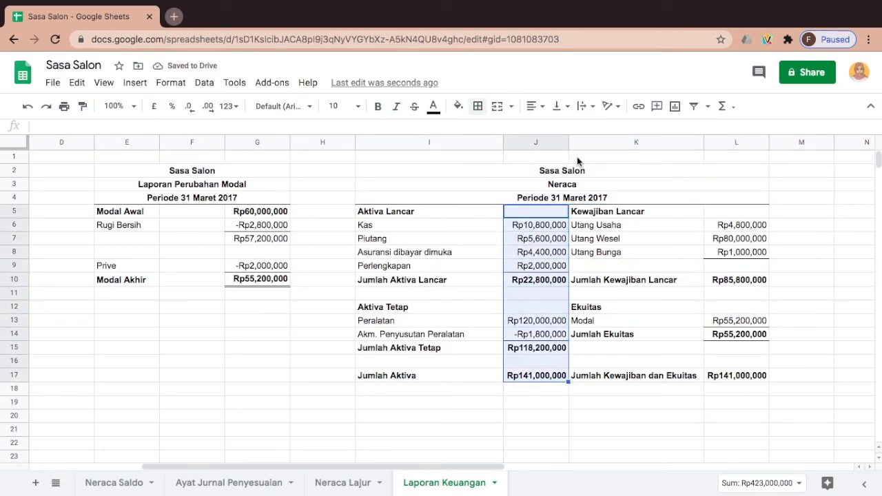
left_click(477, 106)
left_click(518, 150)
left_click(636, 335)
left_click(538, 402)
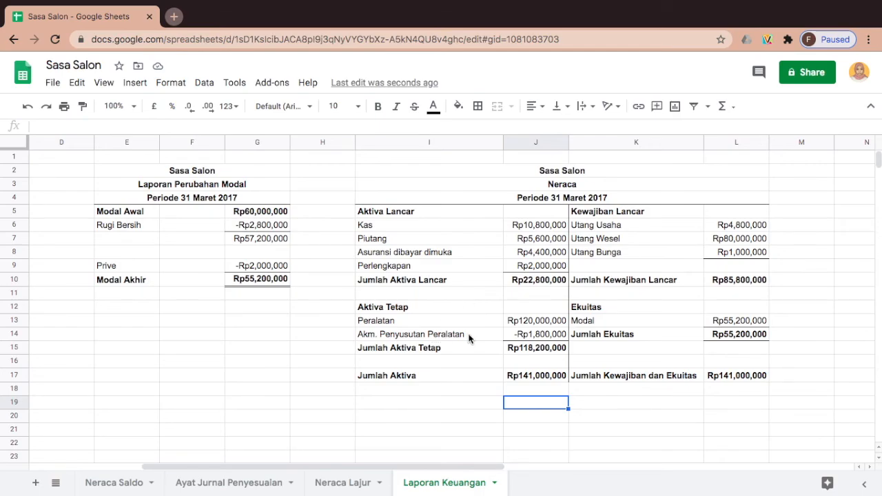
scroll(468, 338, "left", 4)
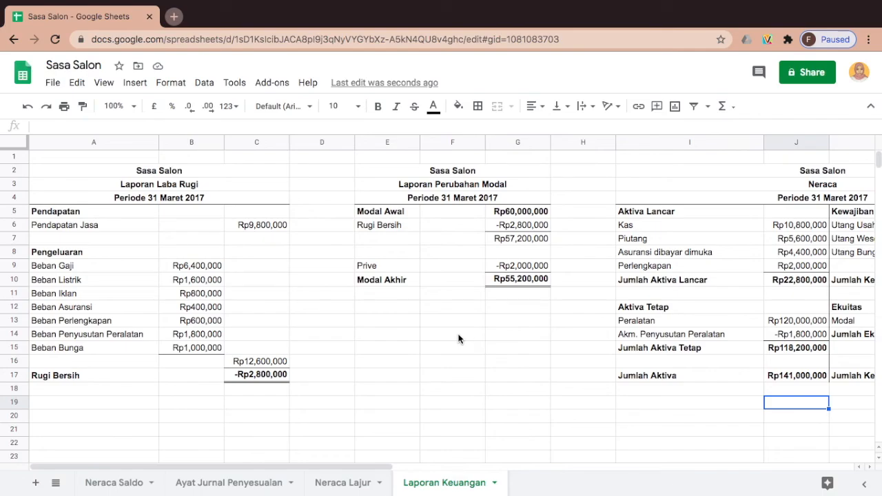
left_click(450, 319)
scroll(452, 321, "right", 5)
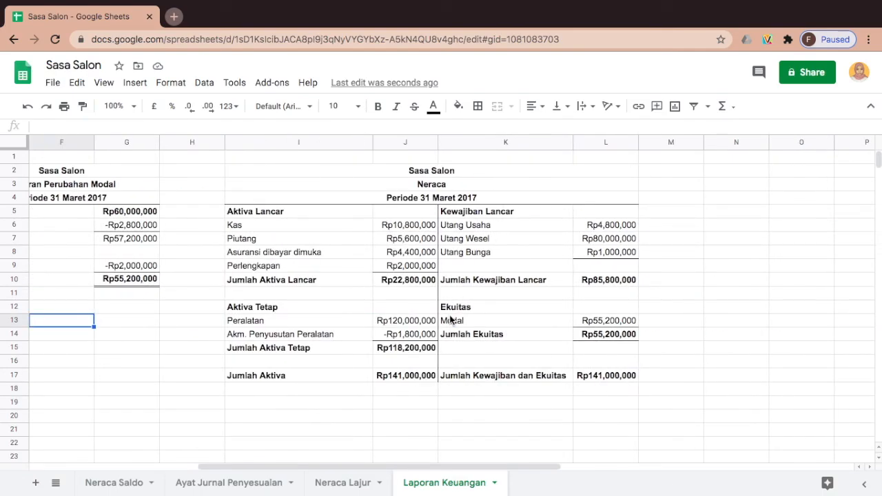
left_click(451, 320)
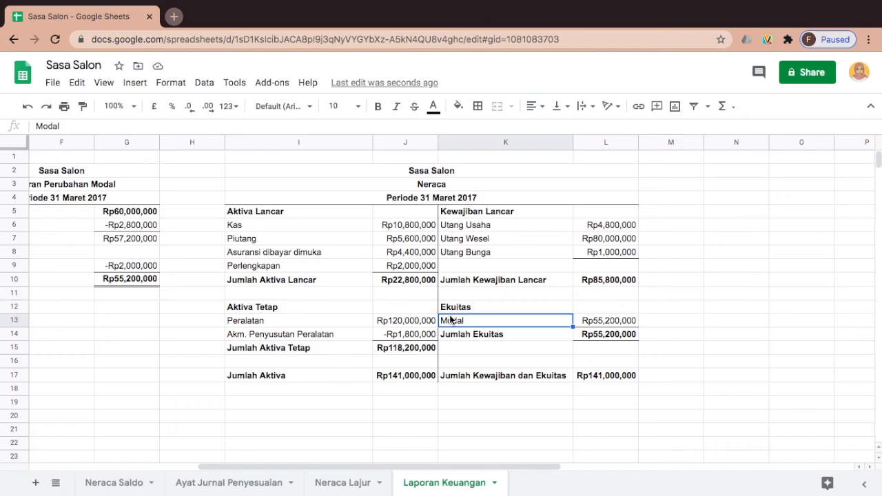
scroll(451, 320, "left", 2)
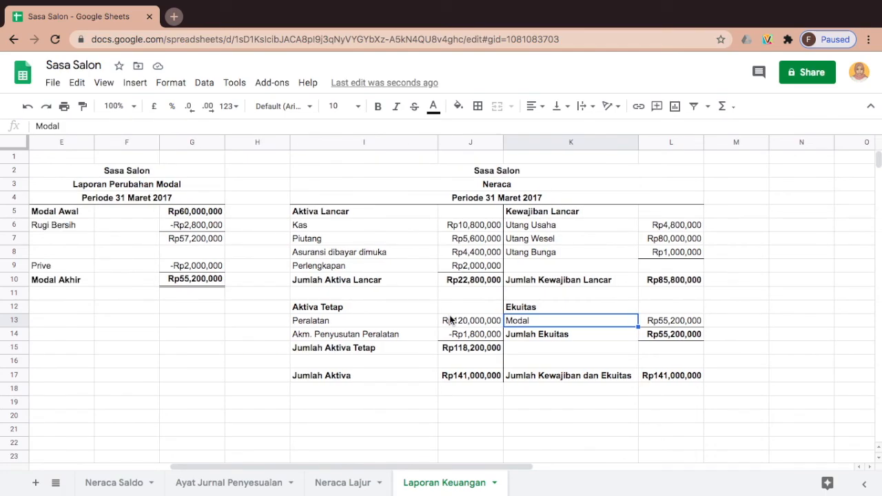
scroll(449, 317, "left", 3)
scroll(344, 318, "left", 2)
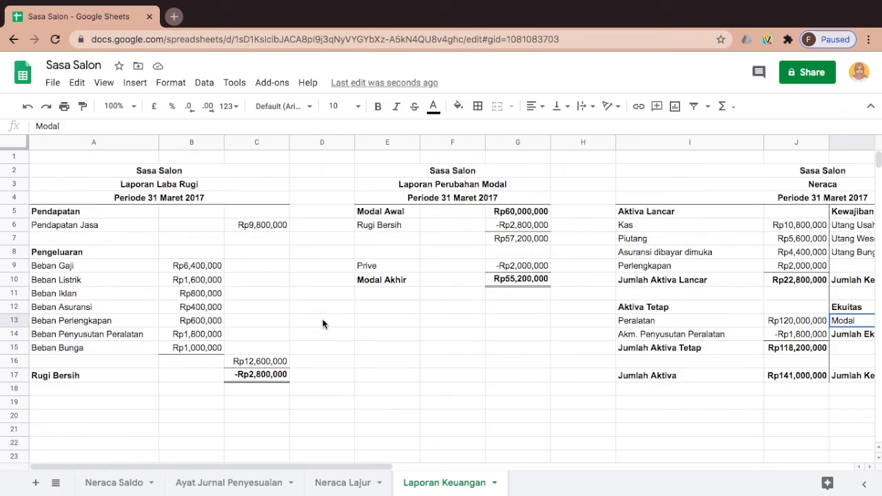
left_click(197, 362)
left_click(194, 266)
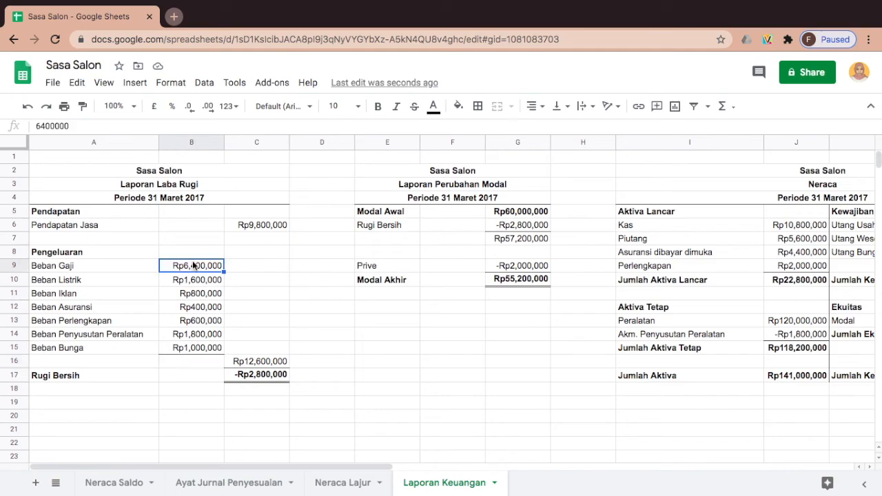
left_click(188, 244)
scroll(188, 248, "right", 3)
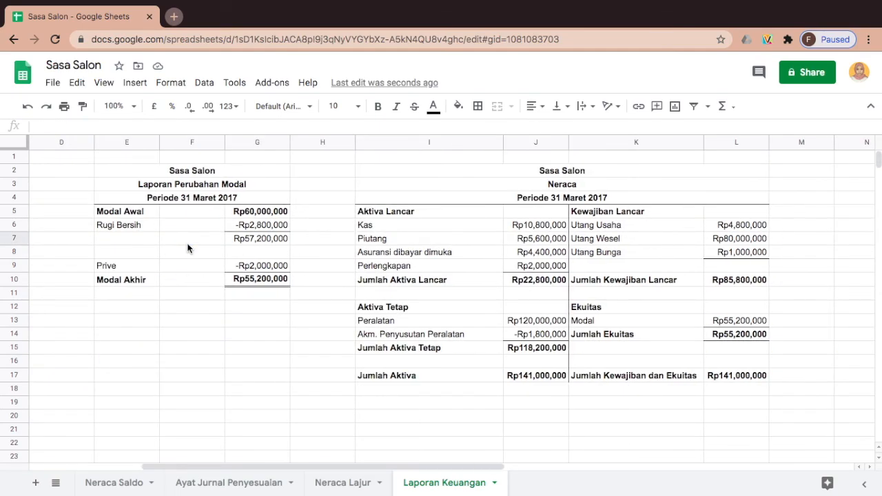
right_click(146, 252)
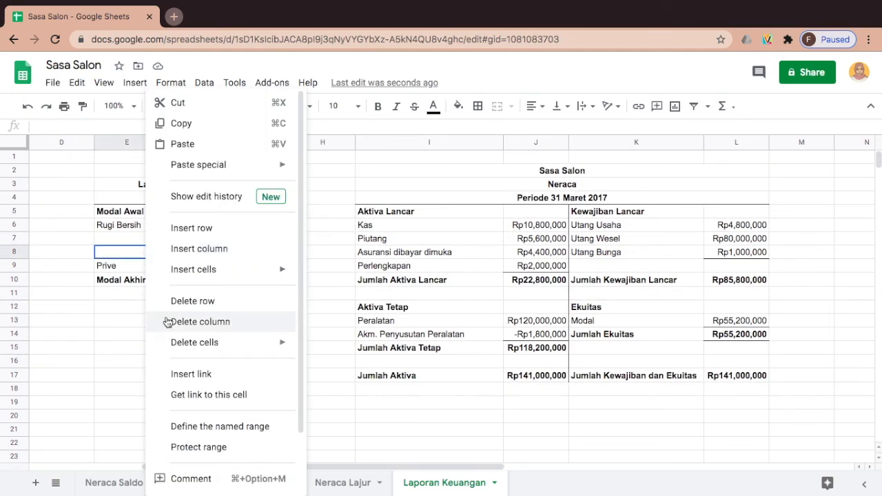
left_click(120, 317)
scroll(120, 317, "left", 3)
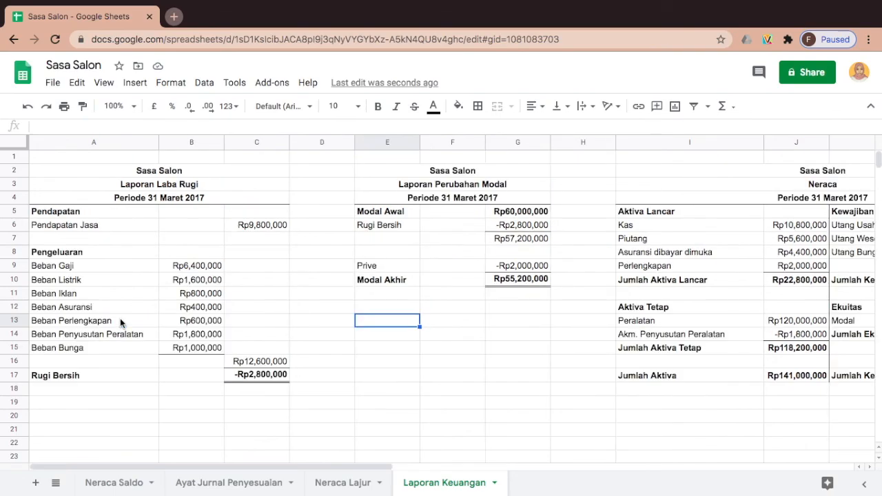
Review the Rugi Bersih and Modal Akhir results, and compare Jumlah Aktiva with Jumlah Kewajiban dan Ekuitas in the balance sheet
left_click(136, 268)
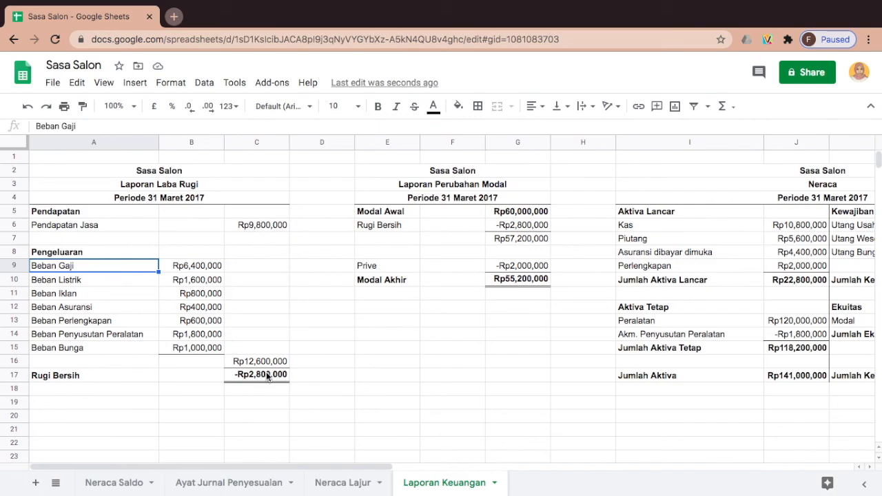
left_click(268, 374)
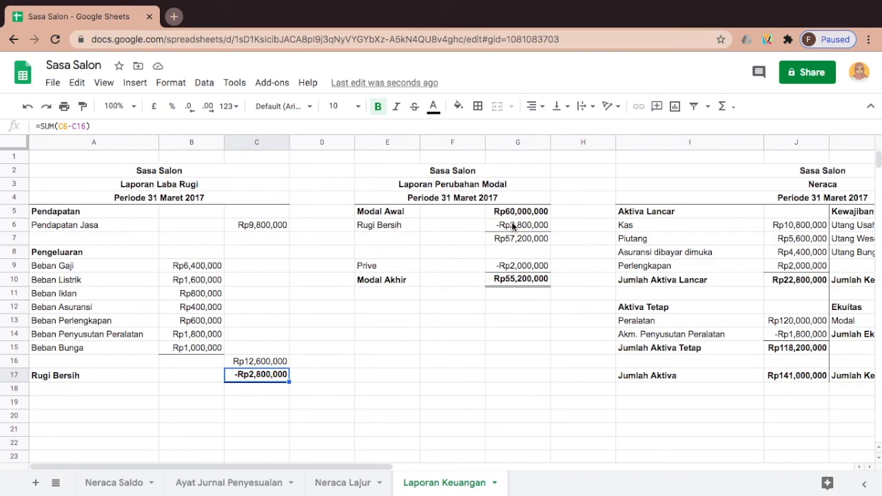
left_click(517, 280)
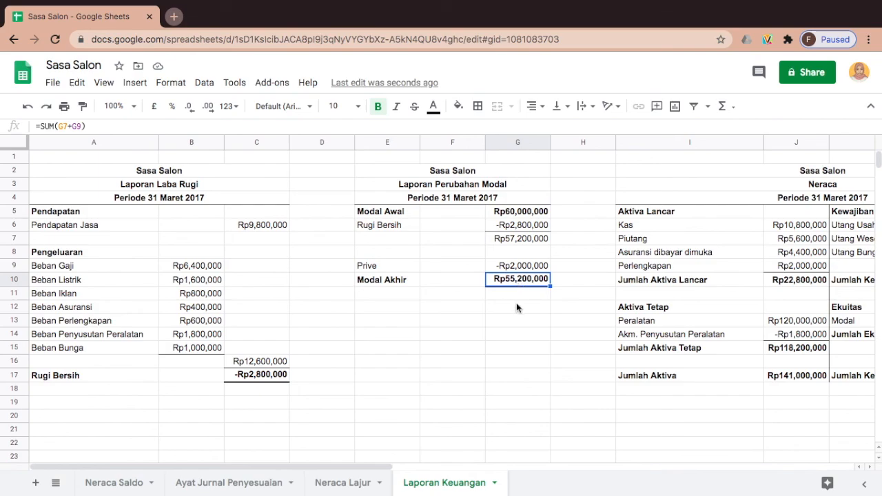
scroll(516, 302, "right", 5)
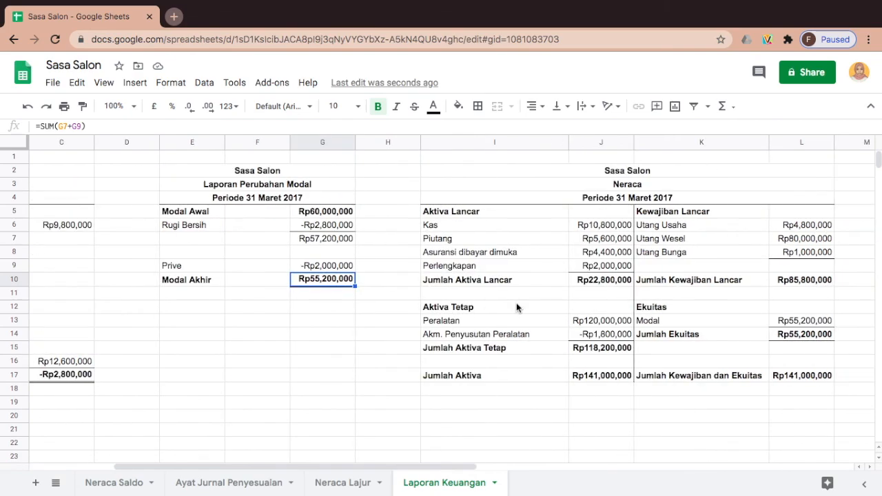
left_click(508, 353)
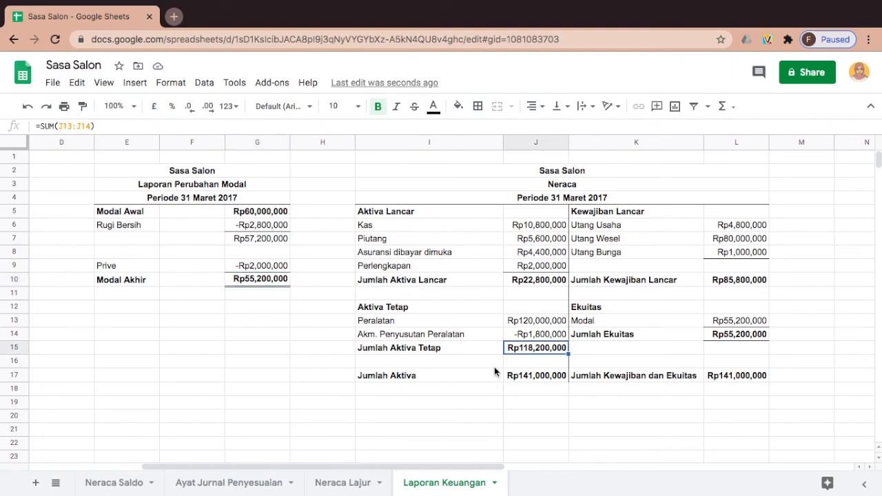
left_click(445, 377)
left_click(540, 378)
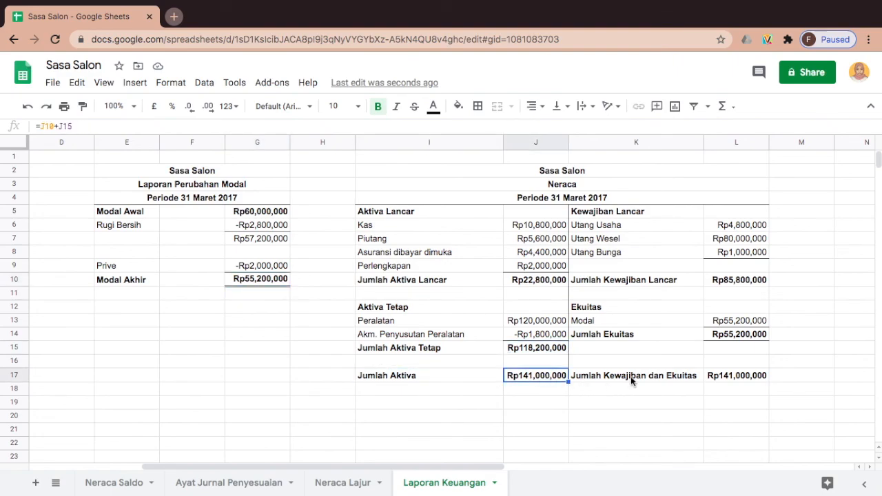
left_click(723, 379)
left_click(655, 415)
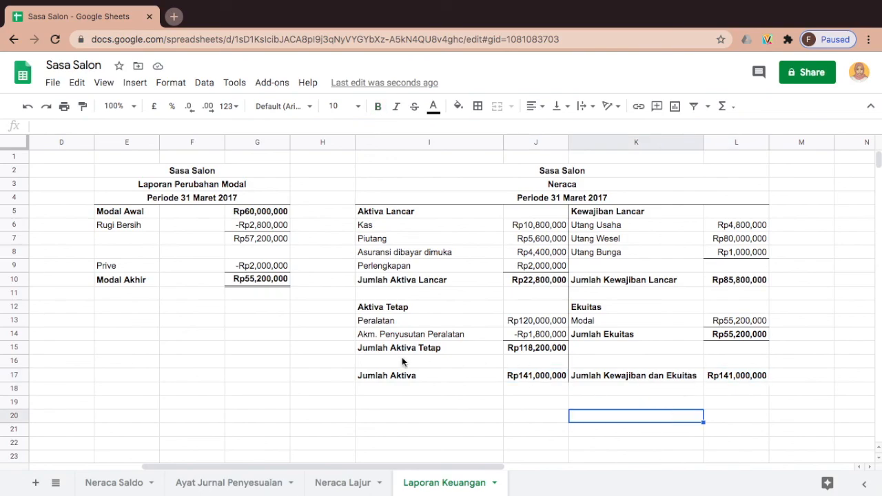
scroll(295, 366, "left", 4)
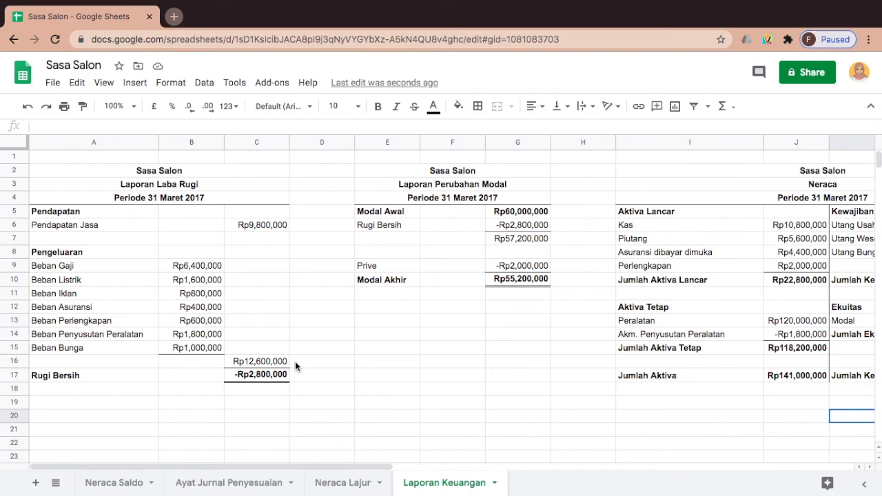
left_click(261, 325)
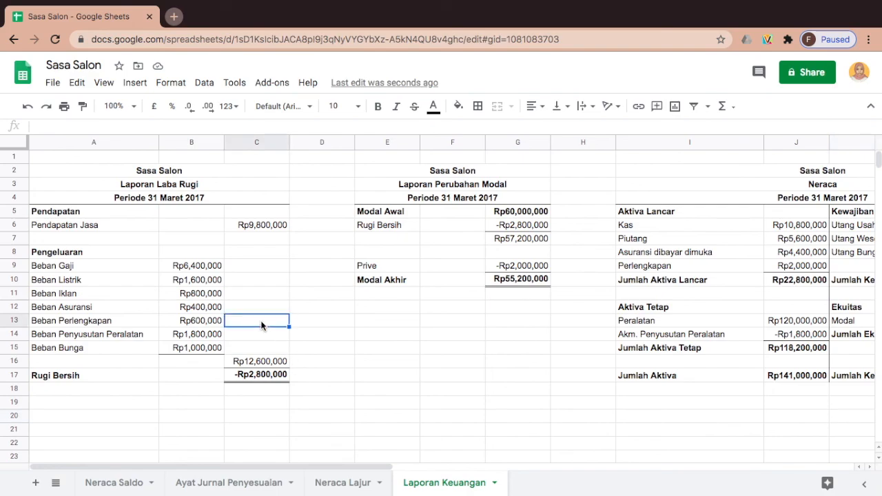